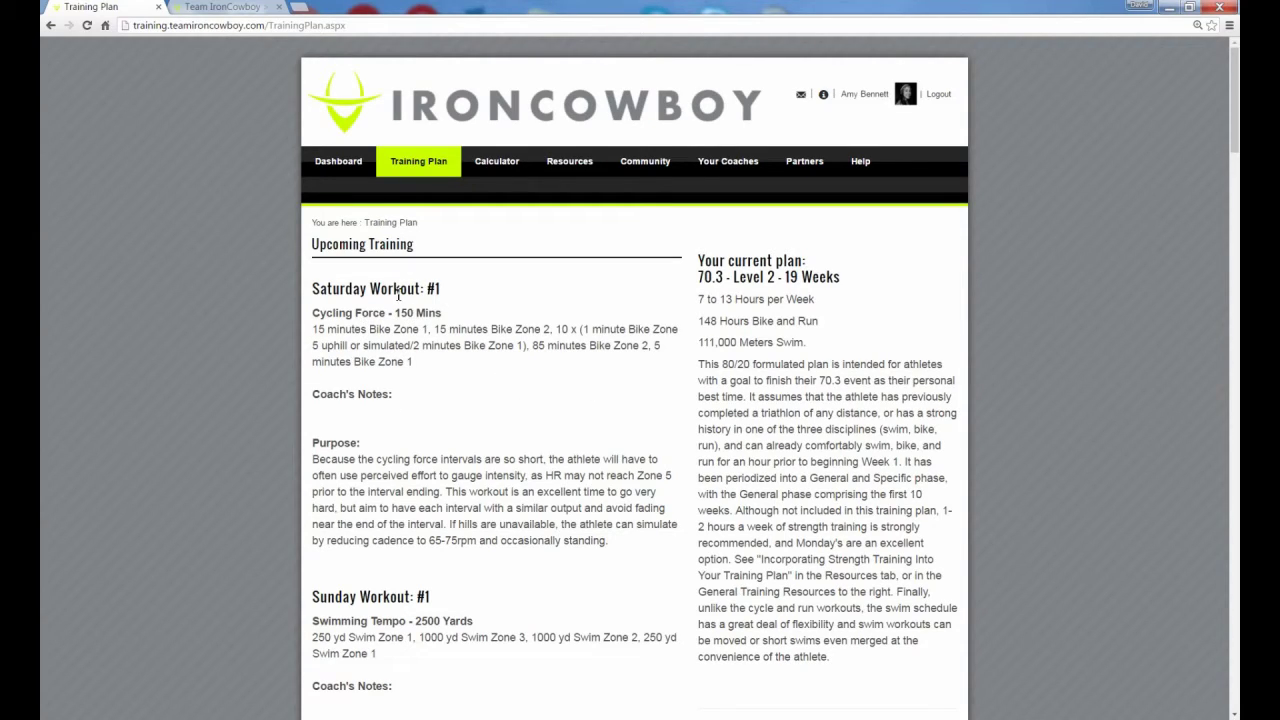
Review the upcoming workouts in the training plan, highlighting the Saturday Cycling Force workout's zone description
{"action": "scroll", "coordinate": [480, 515], "scroll_direction": "down", "scroll_amount": 5}
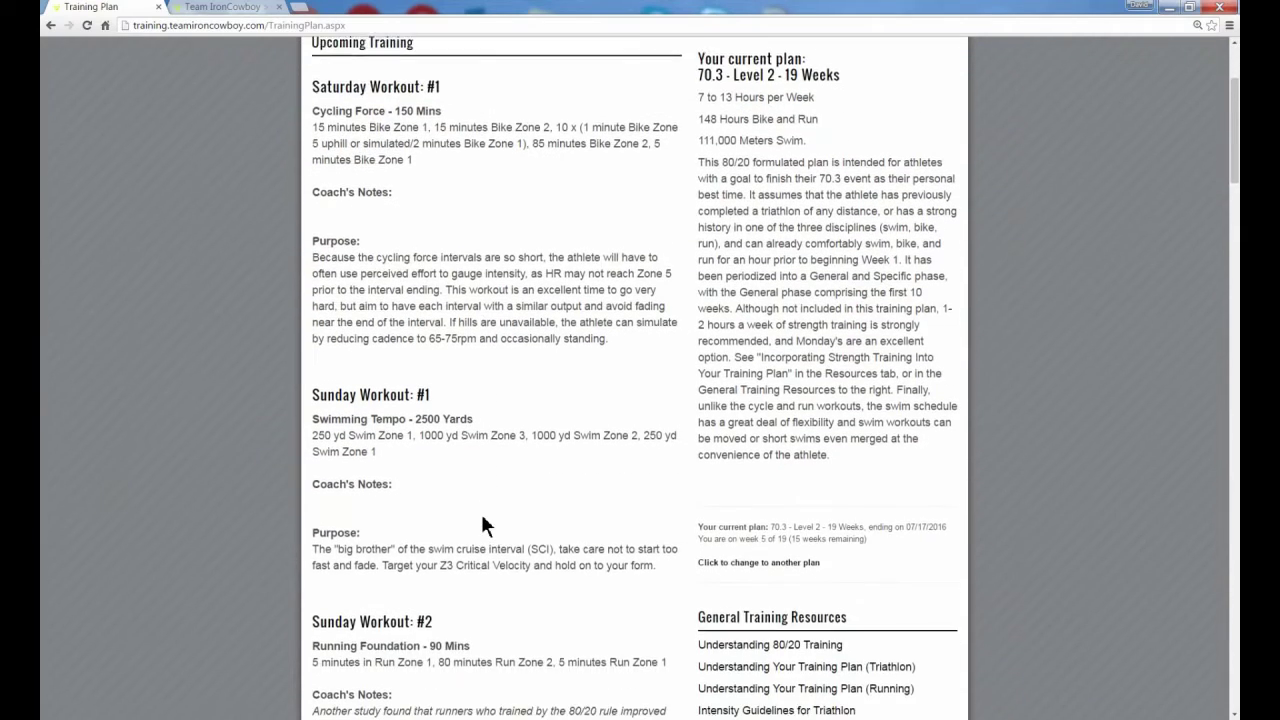
{"action": "scroll", "coordinate": [447, 570], "scroll_direction": "up", "scroll_amount": 5}
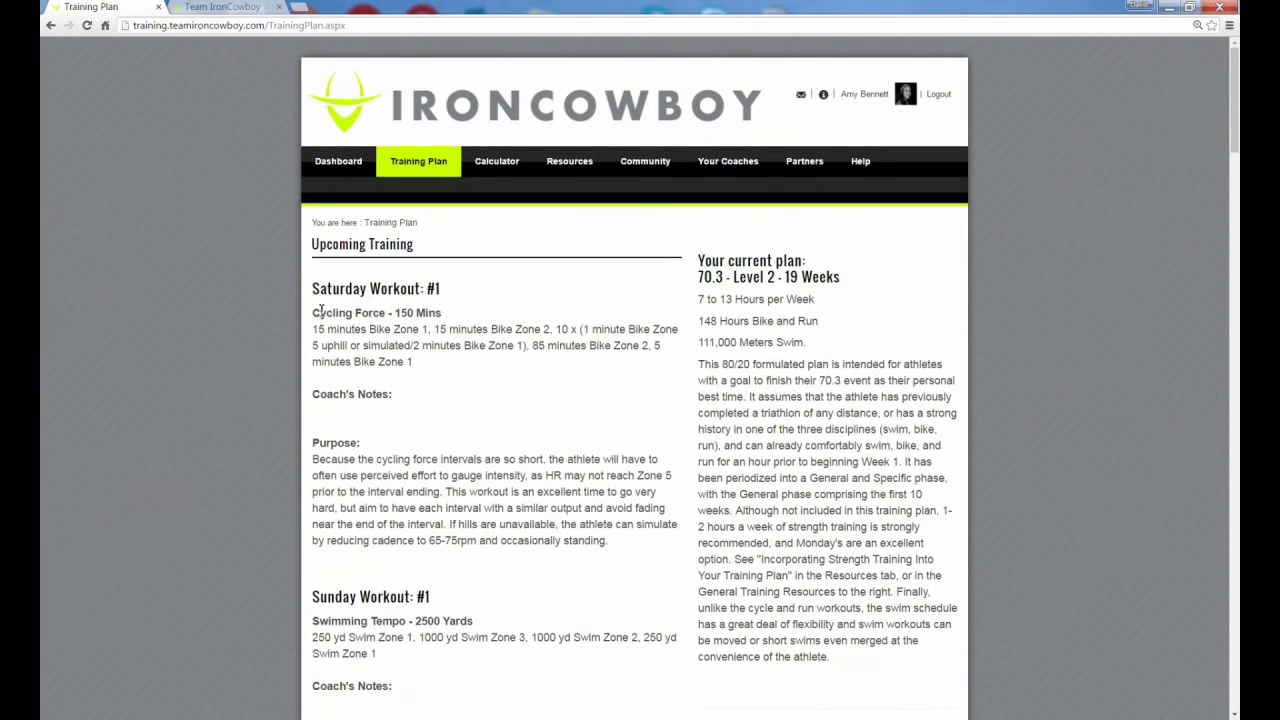
{"action": "left_click_drag", "start_coordinate": [312, 328], "coordinate": [454, 369]}
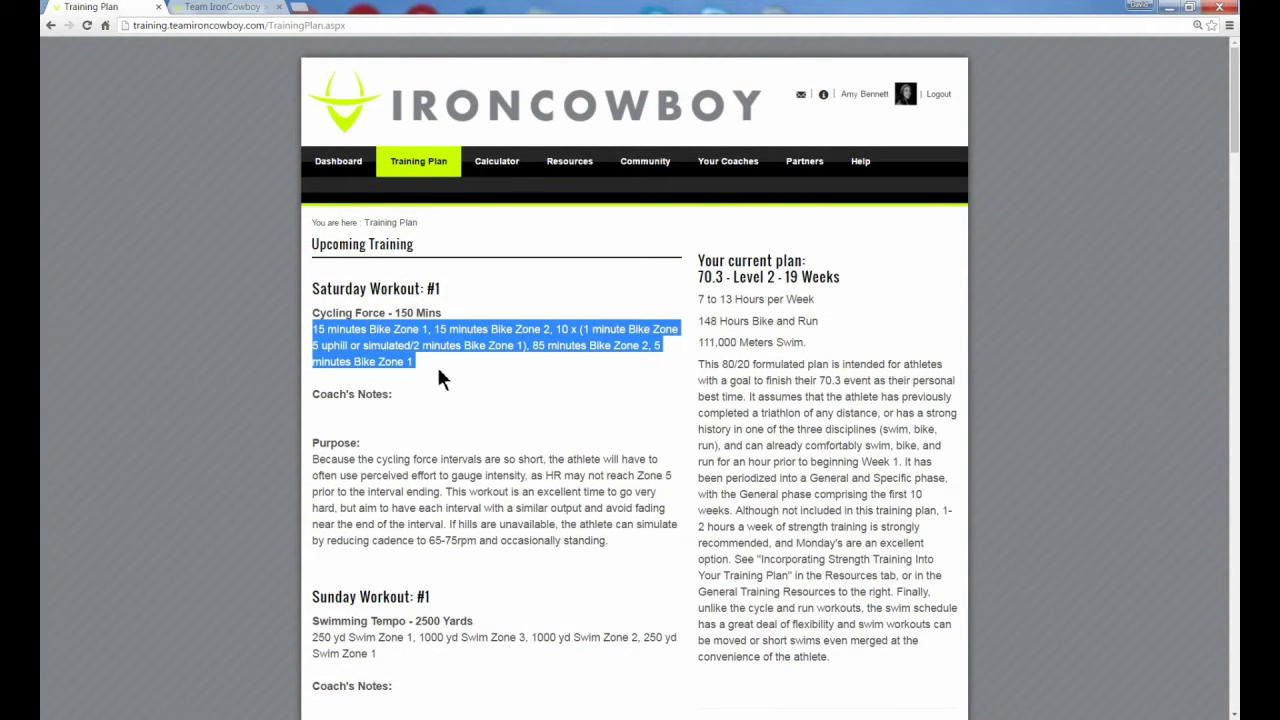
{"action": "left_click", "coordinate": [444, 370]}
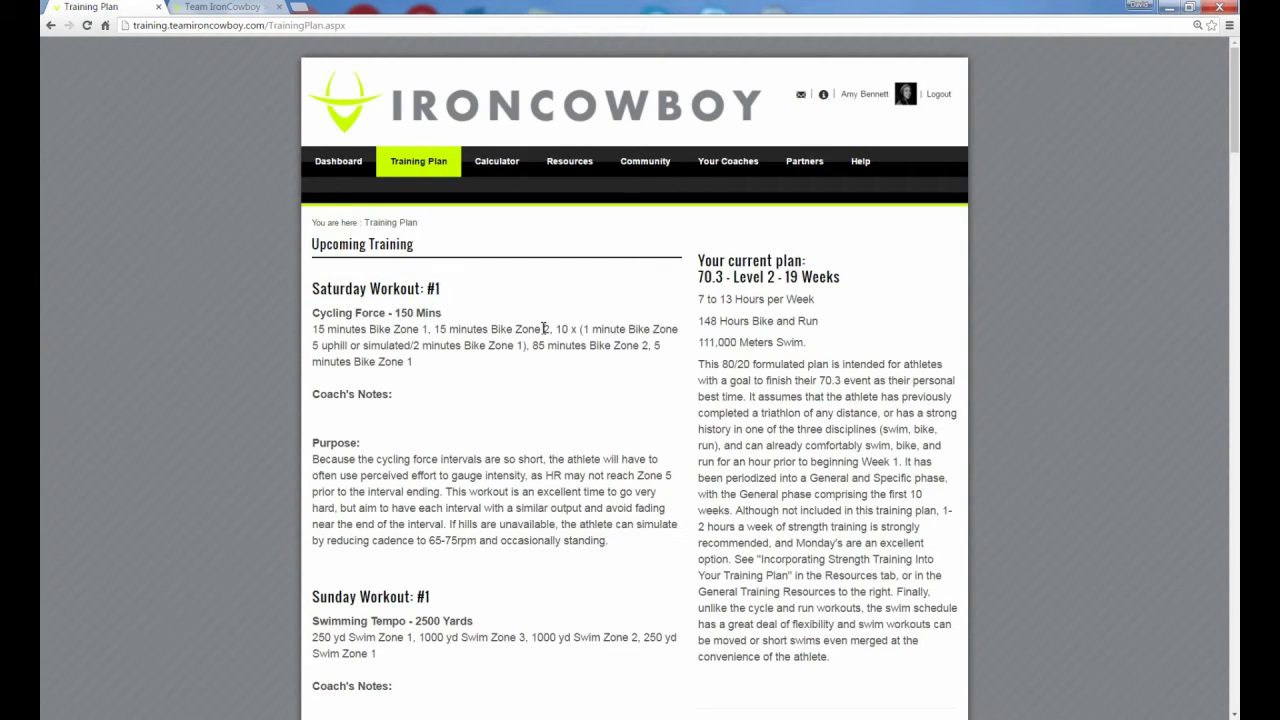
Open the athlete's profile for editing and show the Training Pace Zones section
{"action": "left_click", "coordinate": [864, 93]}
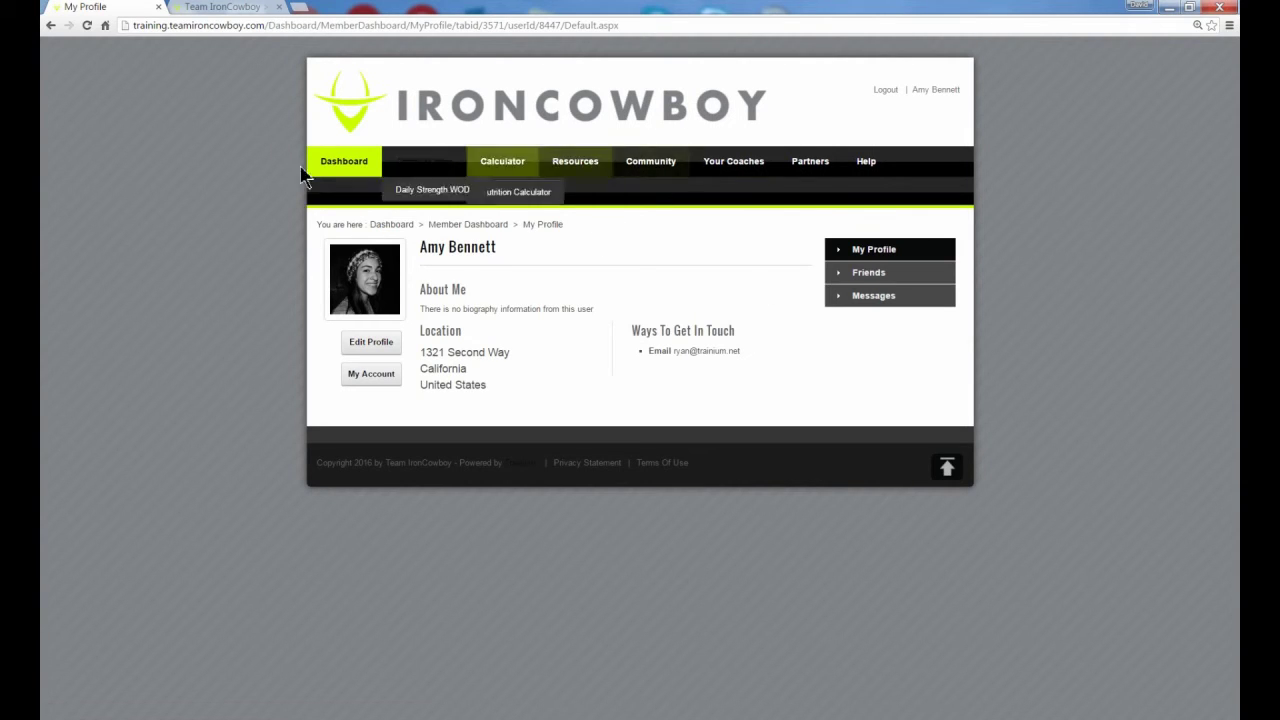
{"action": "left_click", "coordinate": [370, 345]}
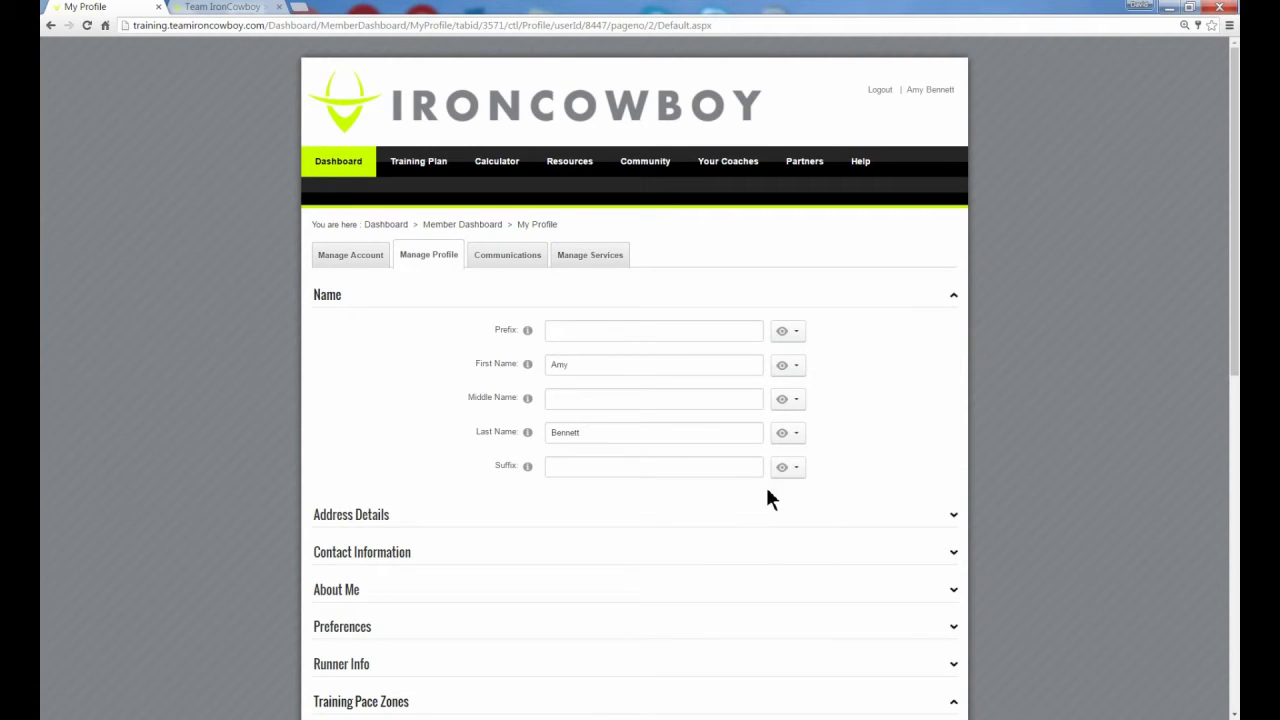
{"action": "scroll", "coordinate": [598, 470], "scroll_direction": "down", "scroll_amount": 3}
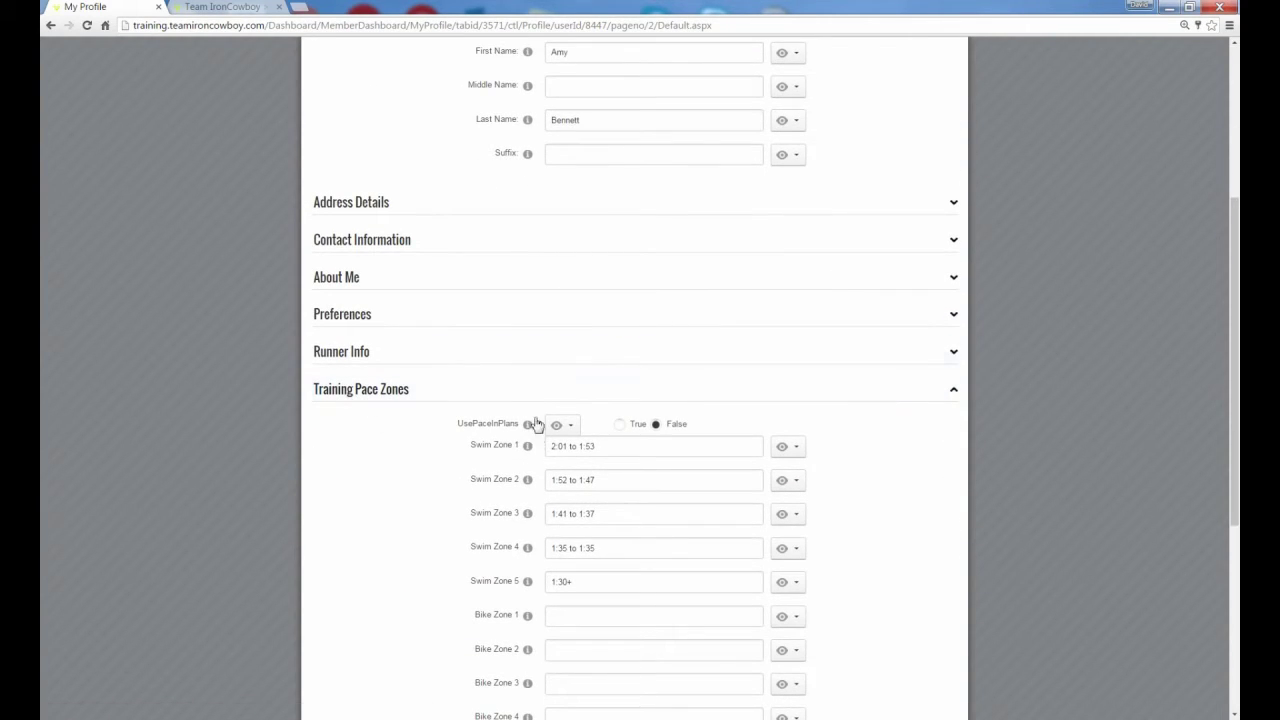
{"action": "scroll", "coordinate": [536, 415], "scroll_direction": "up", "scroll_amount": 1}
{"action": "left_click", "coordinate": [954, 516]}
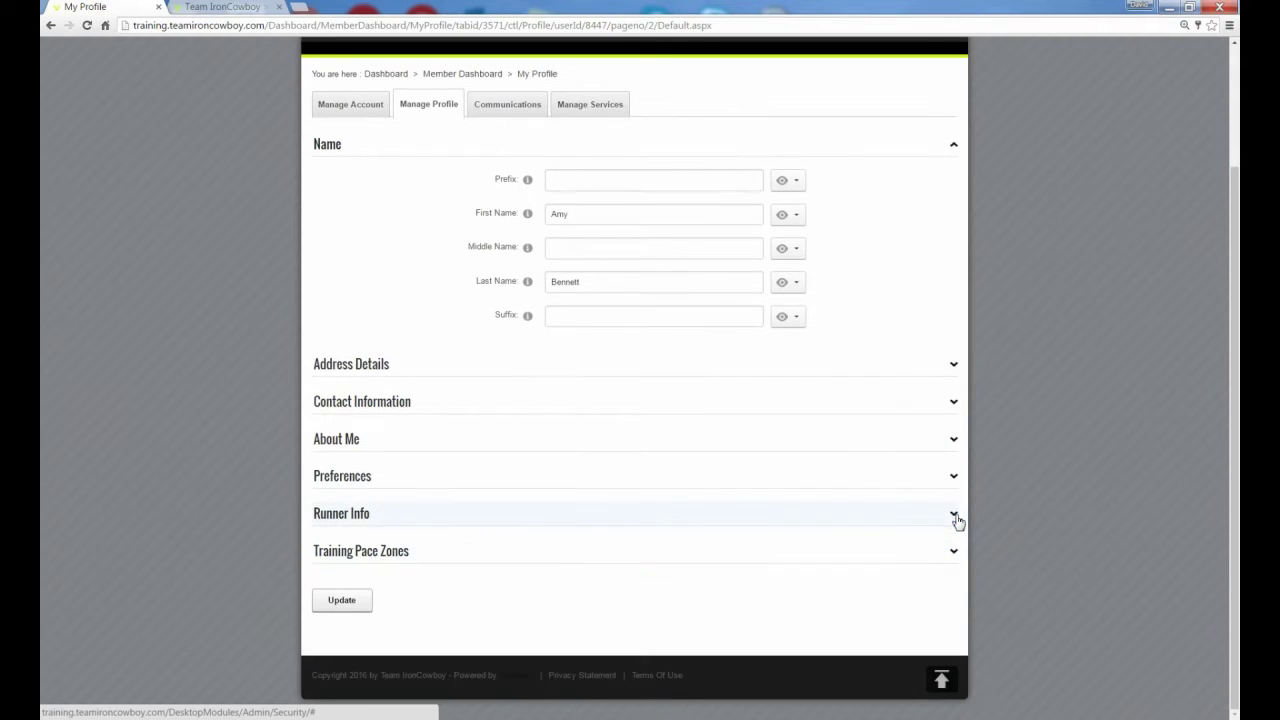
{"action": "left_click", "coordinate": [955, 553]}
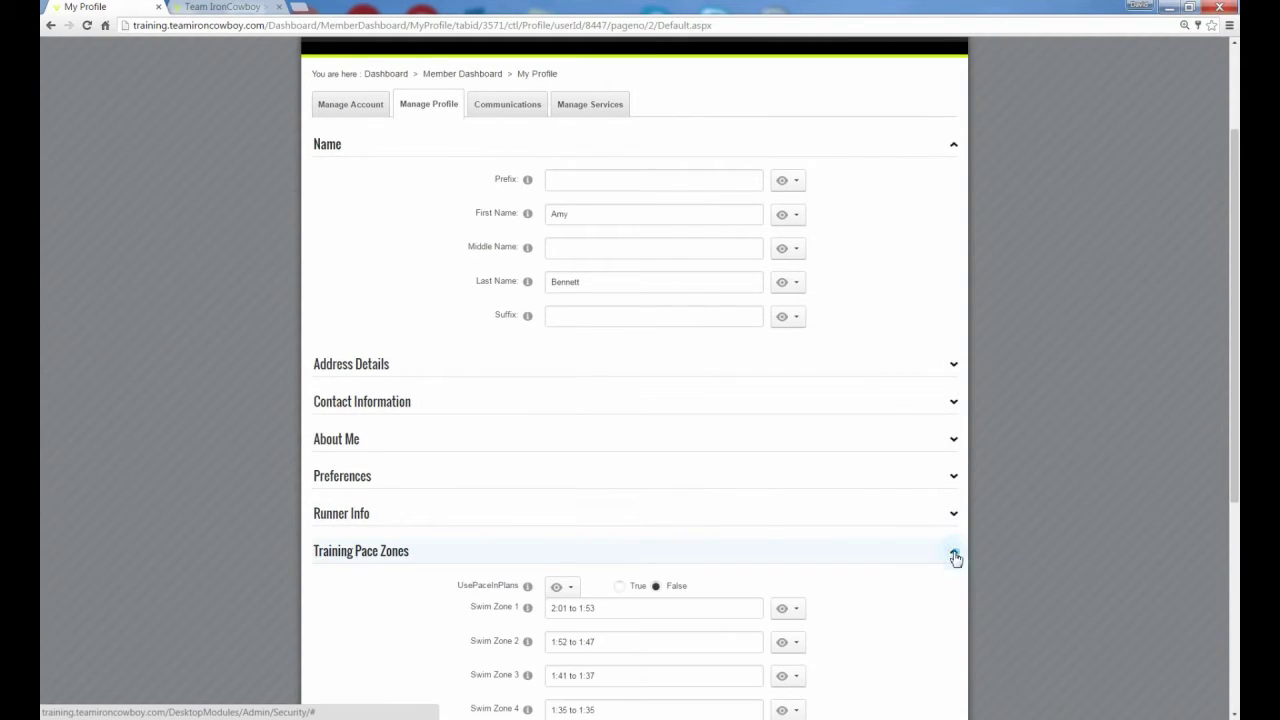
{"action": "scroll", "coordinate": [680, 517], "scroll_direction": "down", "scroll_amount": 4}
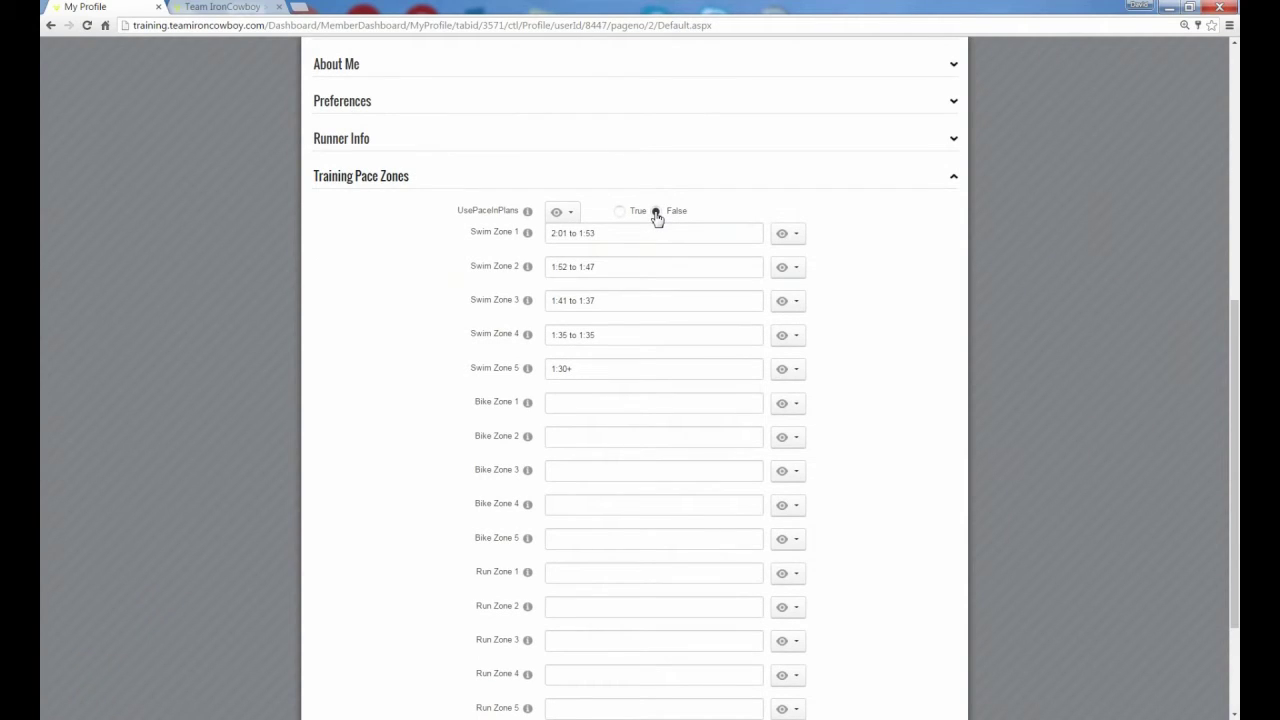
Set UsePaceInPlans to True and save the profile update
{"action": "left_click", "coordinate": [619, 212]}
{"action": "scroll", "coordinate": [397, 490], "scroll_direction": "down", "scroll_amount": 1}
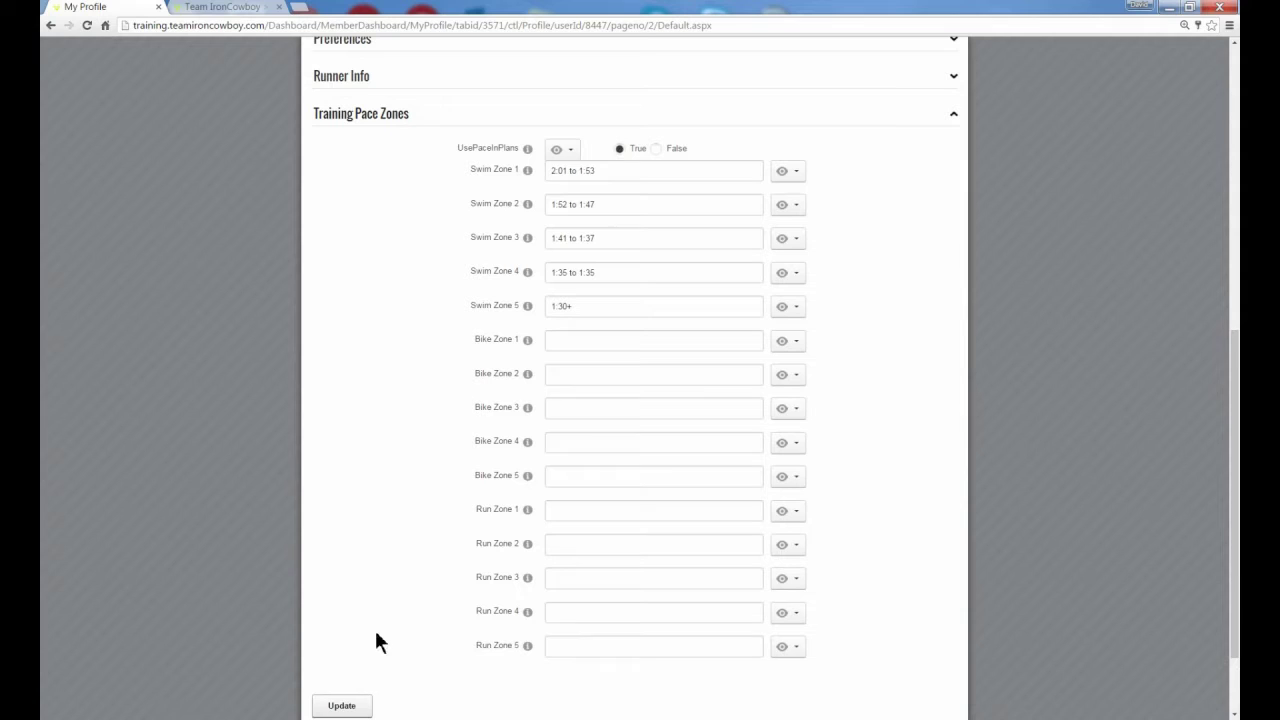
{"action": "scroll", "coordinate": [389, 651], "scroll_direction": "down", "scroll_amount": 1}
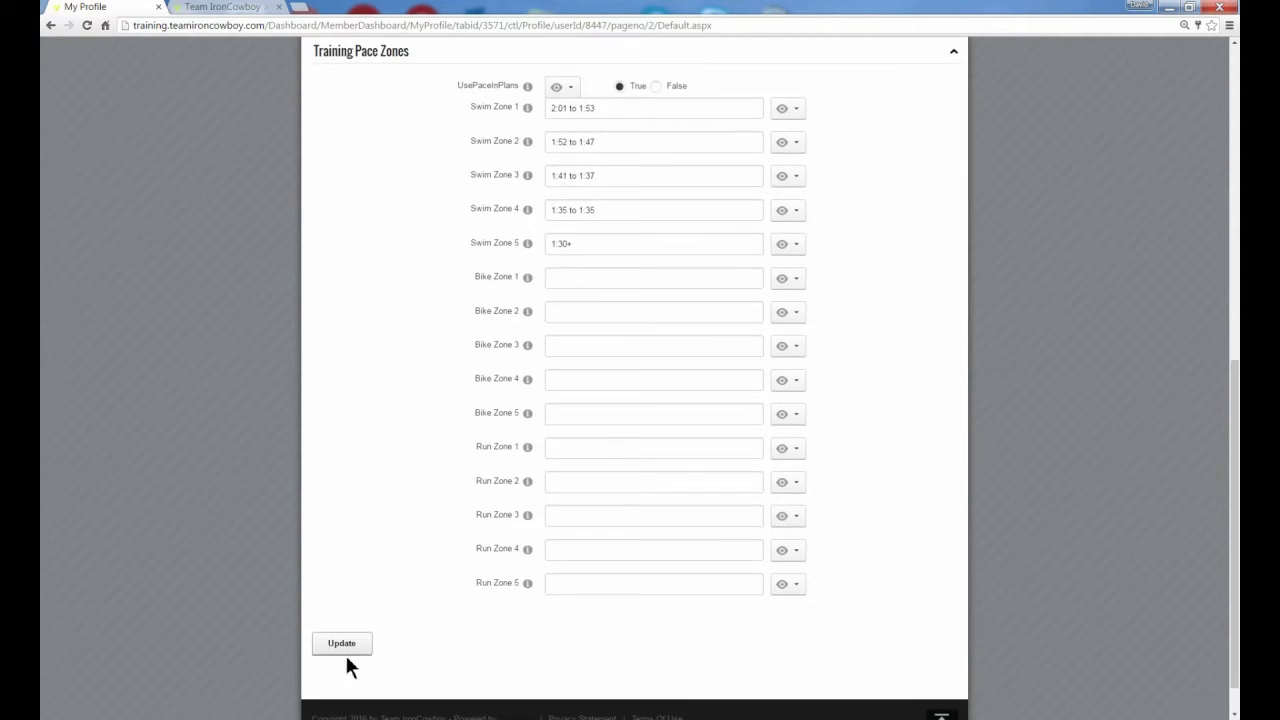
{"action": "left_click", "coordinate": [347, 647]}
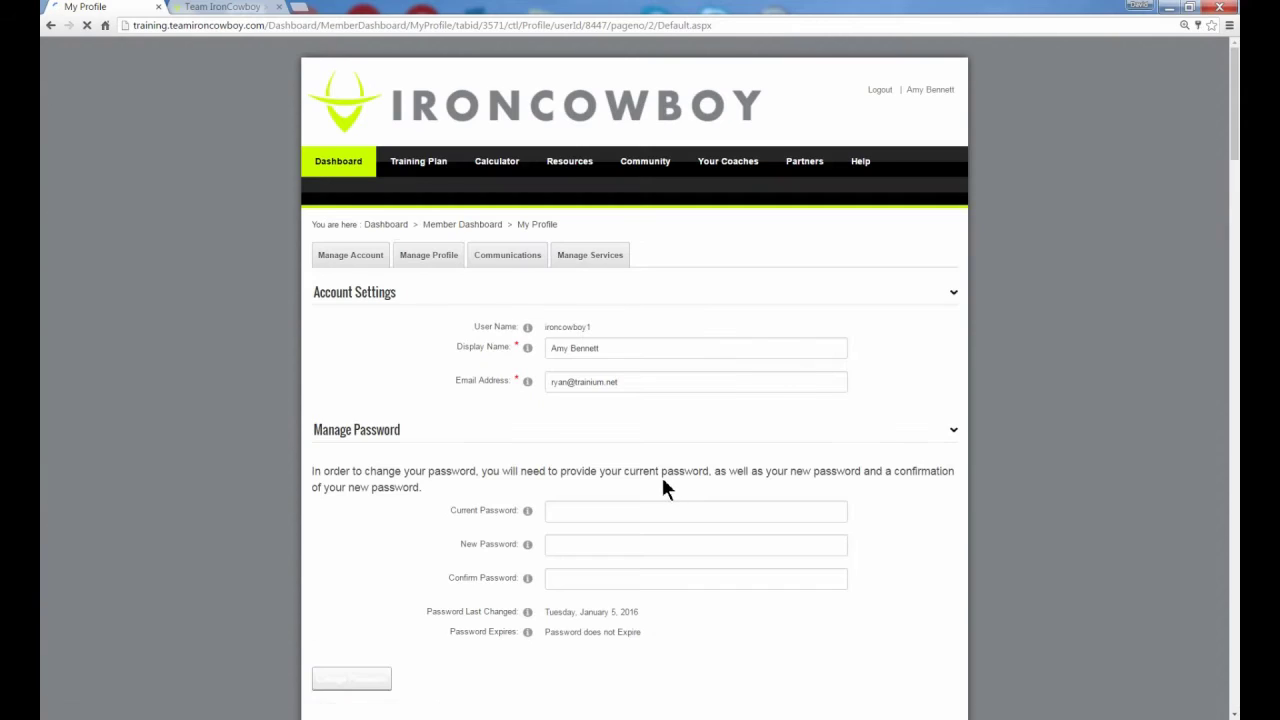
View the training plan and look through the upcoming workouts down to the Test Paces section
{"action": "mouse_move", "coordinate": [423, 163]}
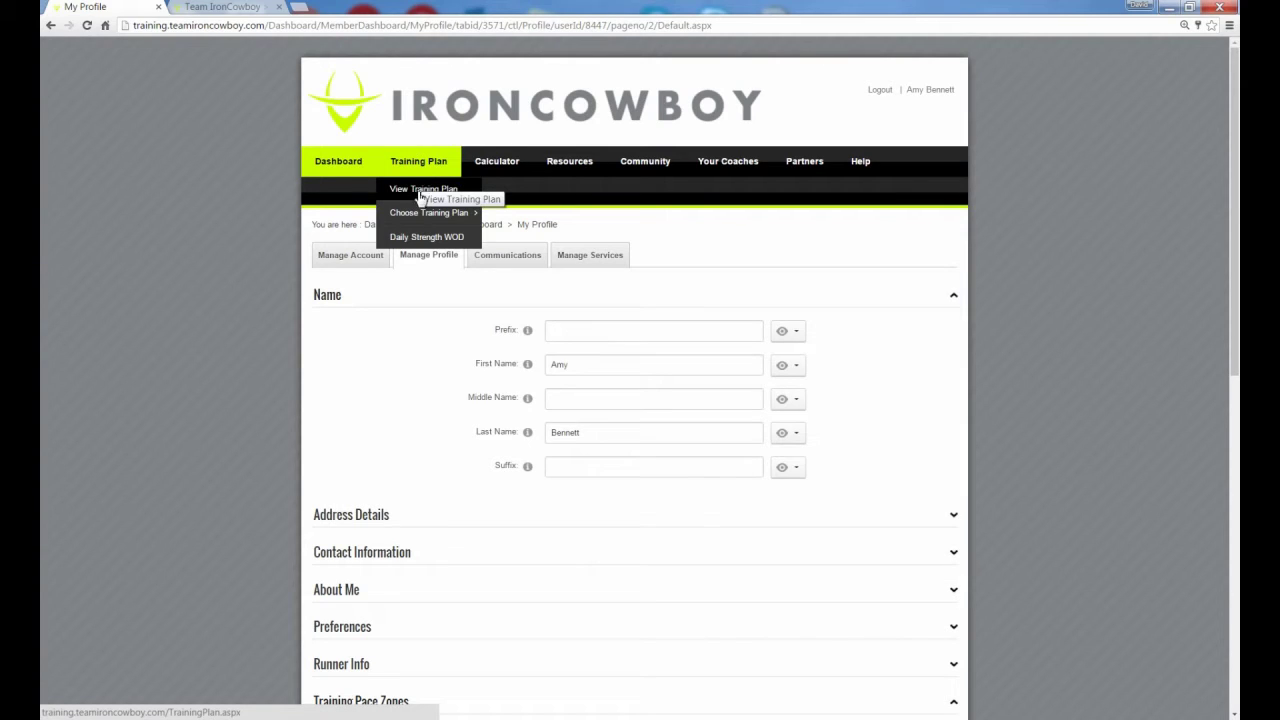
{"action": "left_click", "coordinate": [421, 196]}
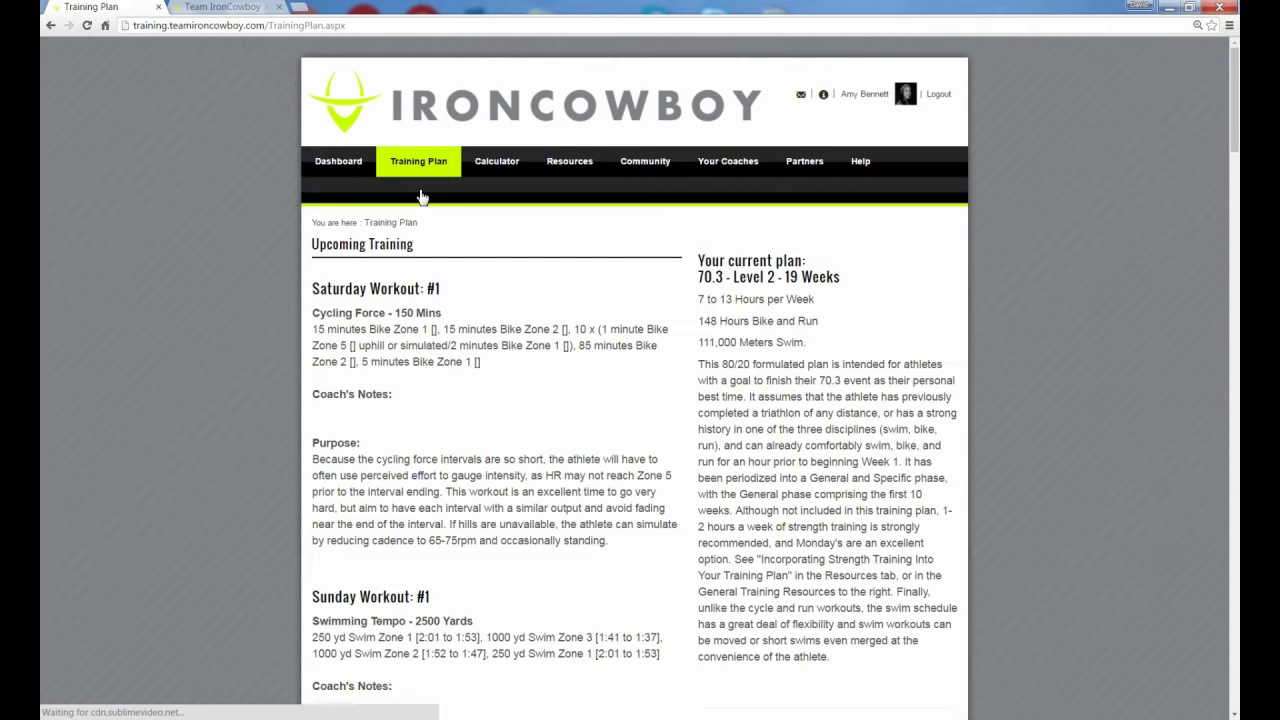
{"action": "scroll", "coordinate": [510, 505], "scroll_direction": "down", "scroll_amount": 5}
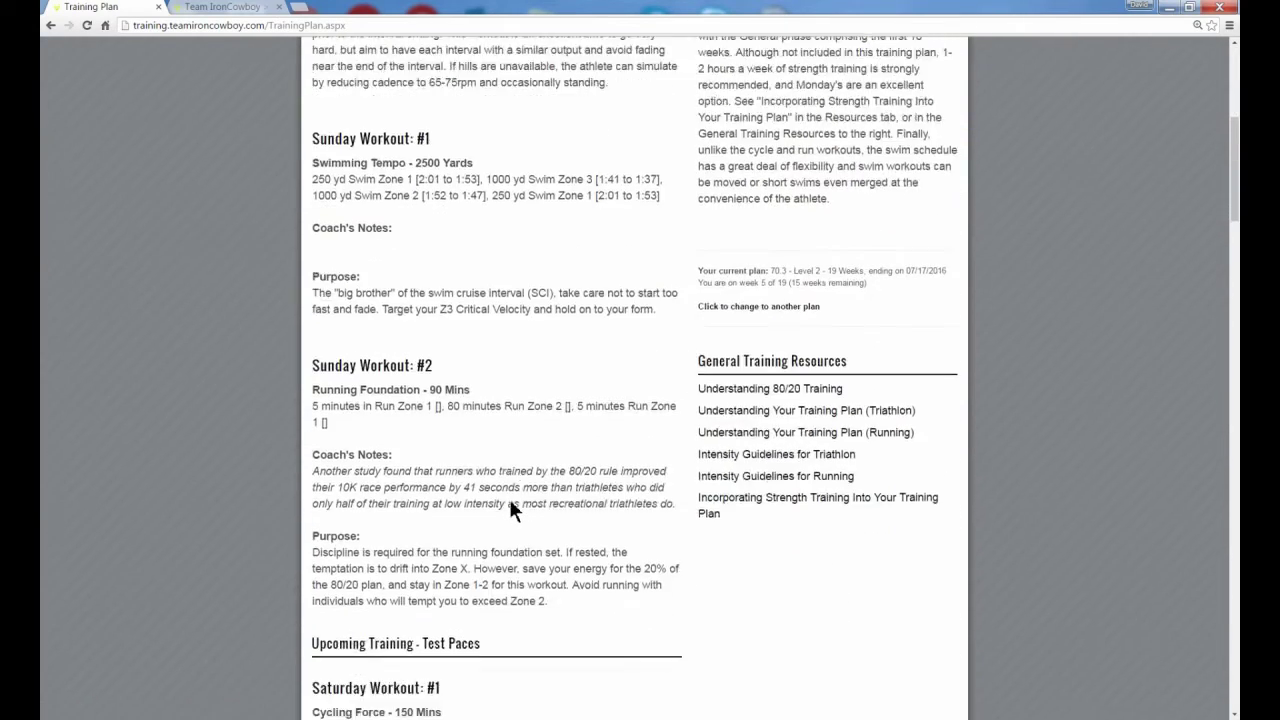
{"action": "scroll", "coordinate": [508, 496], "scroll_direction": "down", "scroll_amount": 2}
{"action": "scroll", "coordinate": [508, 496], "scroll_direction": "up", "scroll_amount": 3}
{"action": "scroll", "coordinate": [507, 496], "scroll_direction": "down", "scroll_amount": 3}
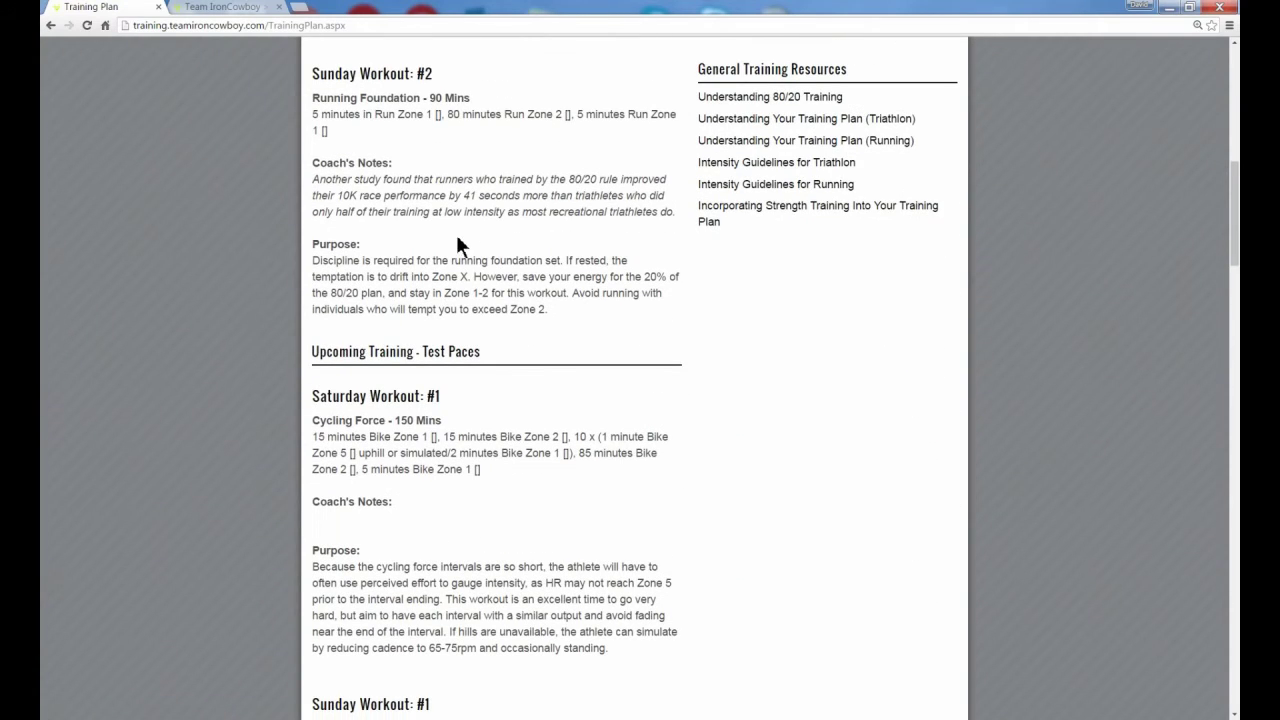
{"action": "scroll", "coordinate": [458, 243], "scroll_direction": "down", "scroll_amount": 3}
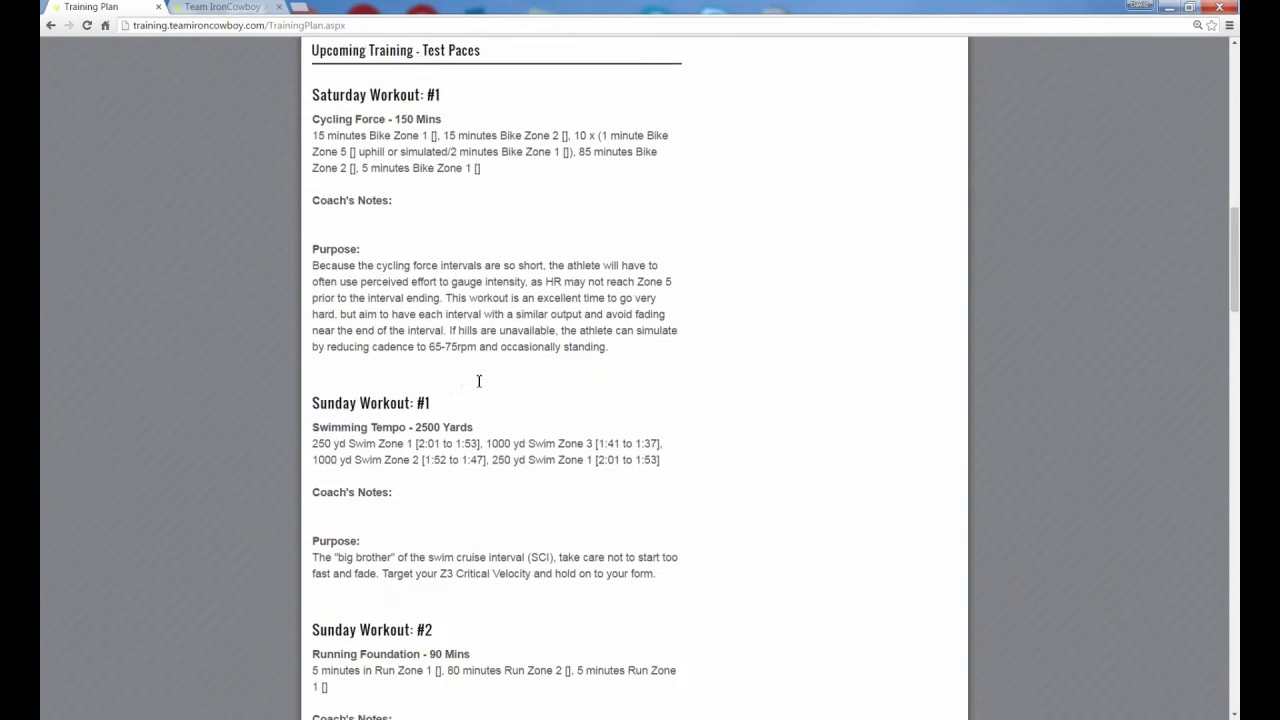
{"action": "scroll", "coordinate": [508, 383], "scroll_direction": "down", "scroll_amount": 1}
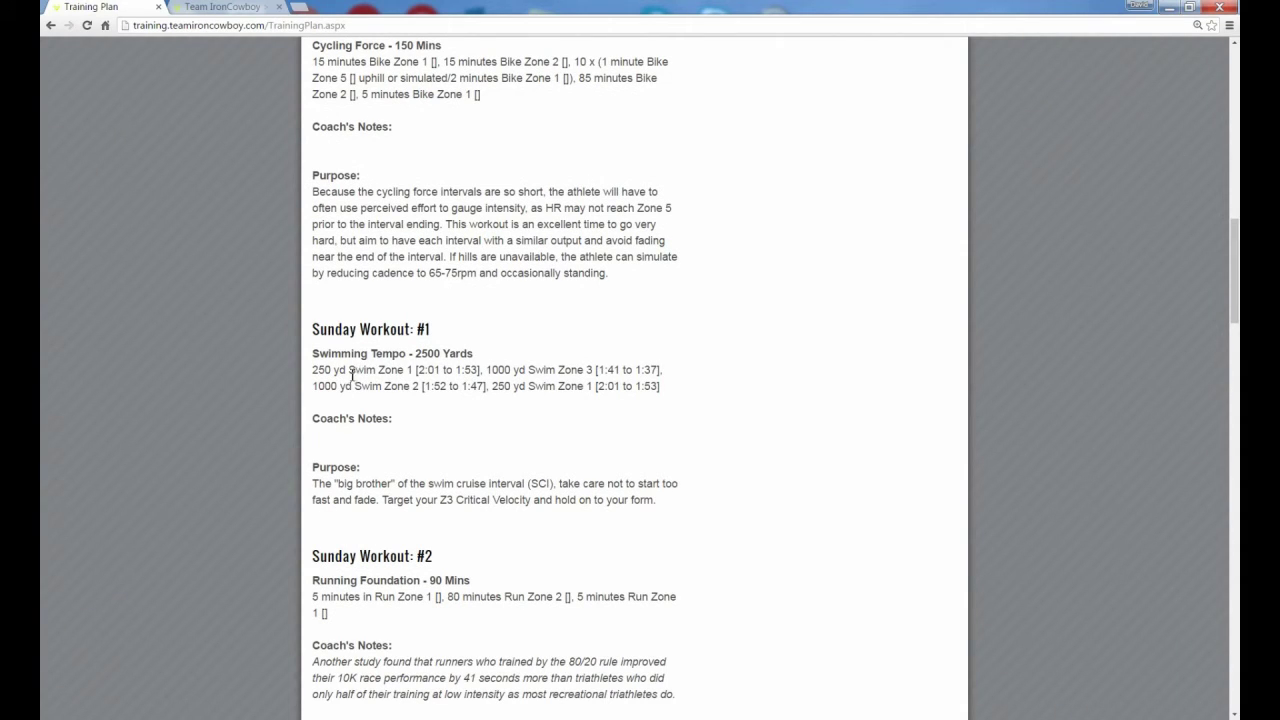
Highlight the pace ranges for Swim Zones 1, 3 and 2 in Sunday's Swimming Tempo workout
{"action": "left_click_drag", "start_coordinate": [417, 370], "coordinate": [480, 373]}
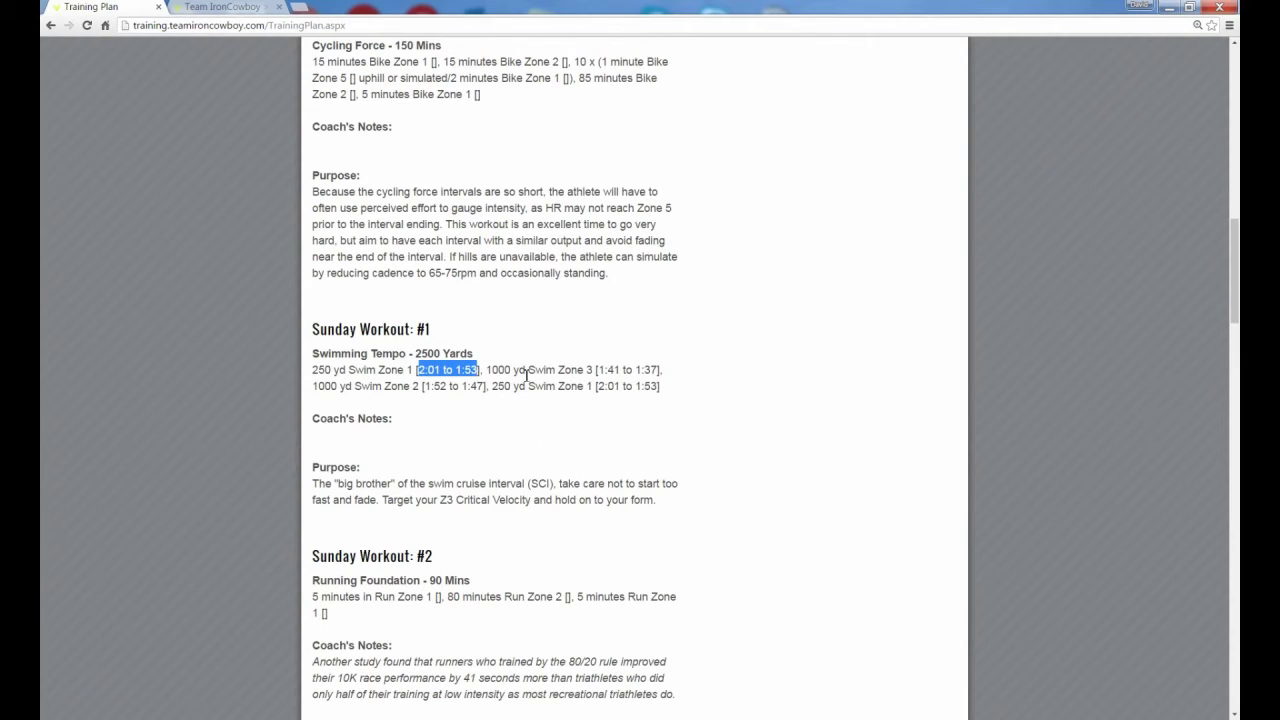
{"action": "left_click_drag", "start_coordinate": [598, 370], "coordinate": [659, 373]}
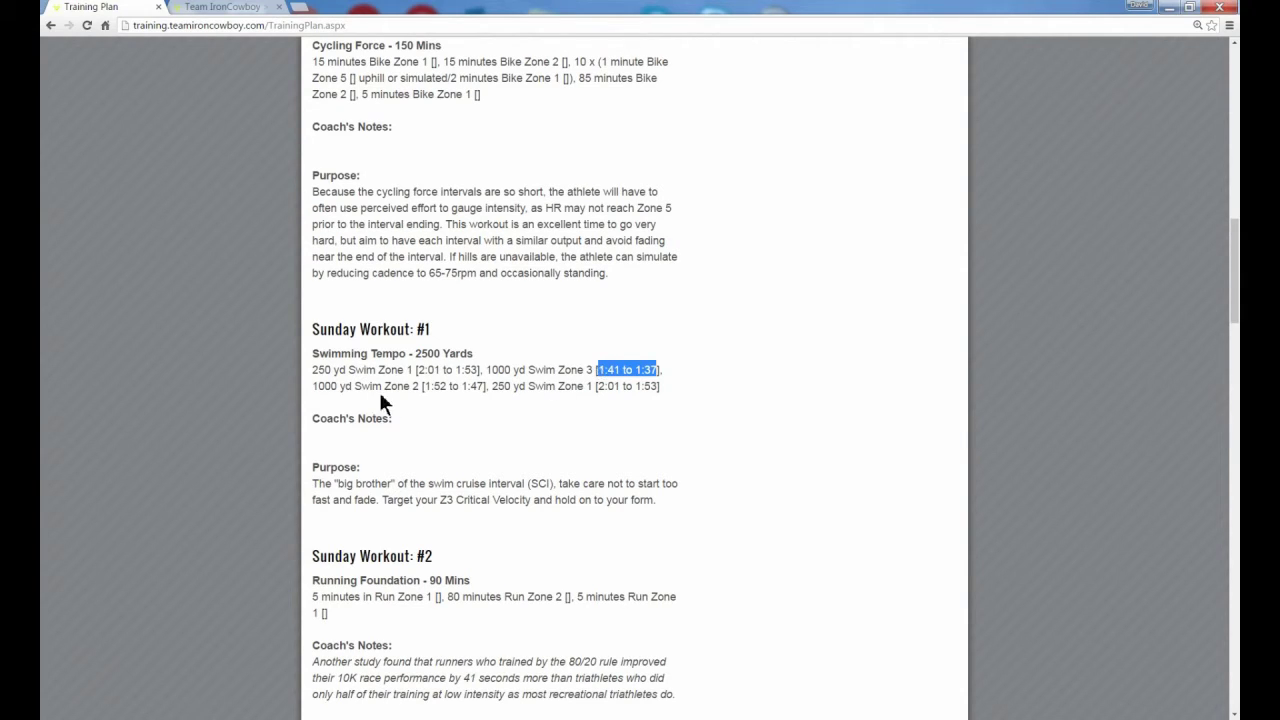
{"action": "left_click_drag", "start_coordinate": [424, 387], "coordinate": [486, 386]}
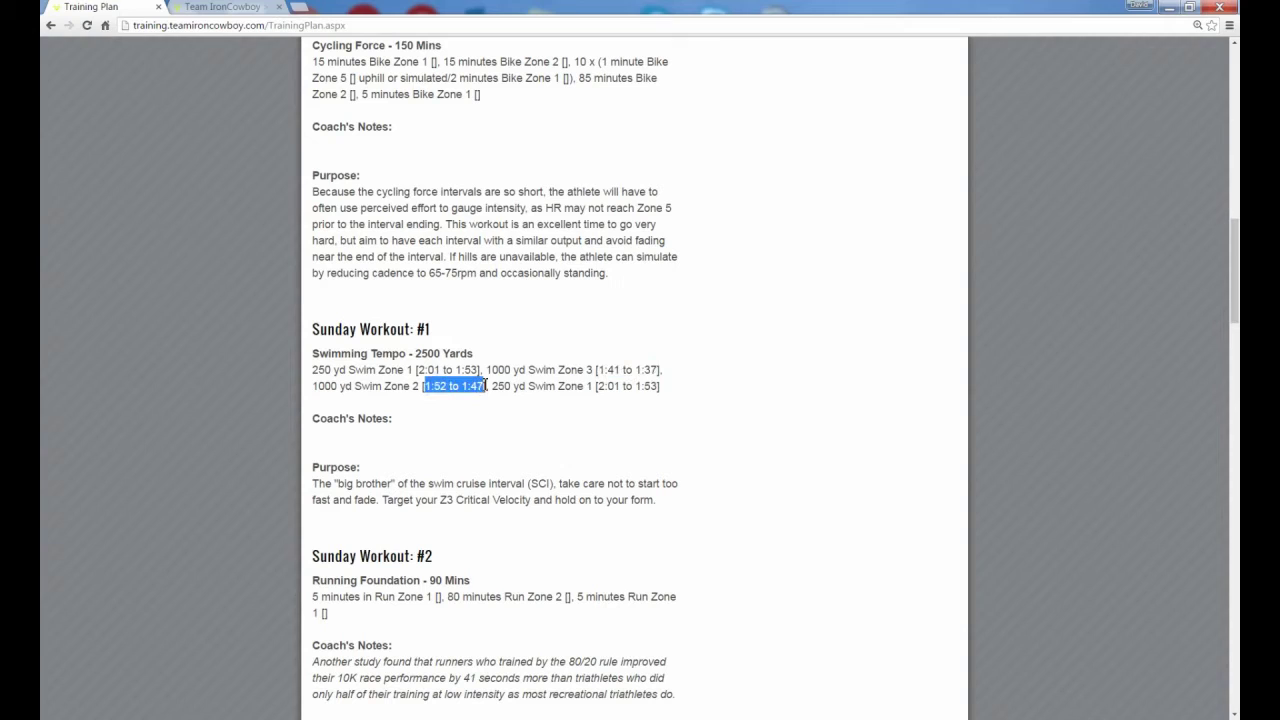
{"action": "left_click", "coordinate": [412, 387]}
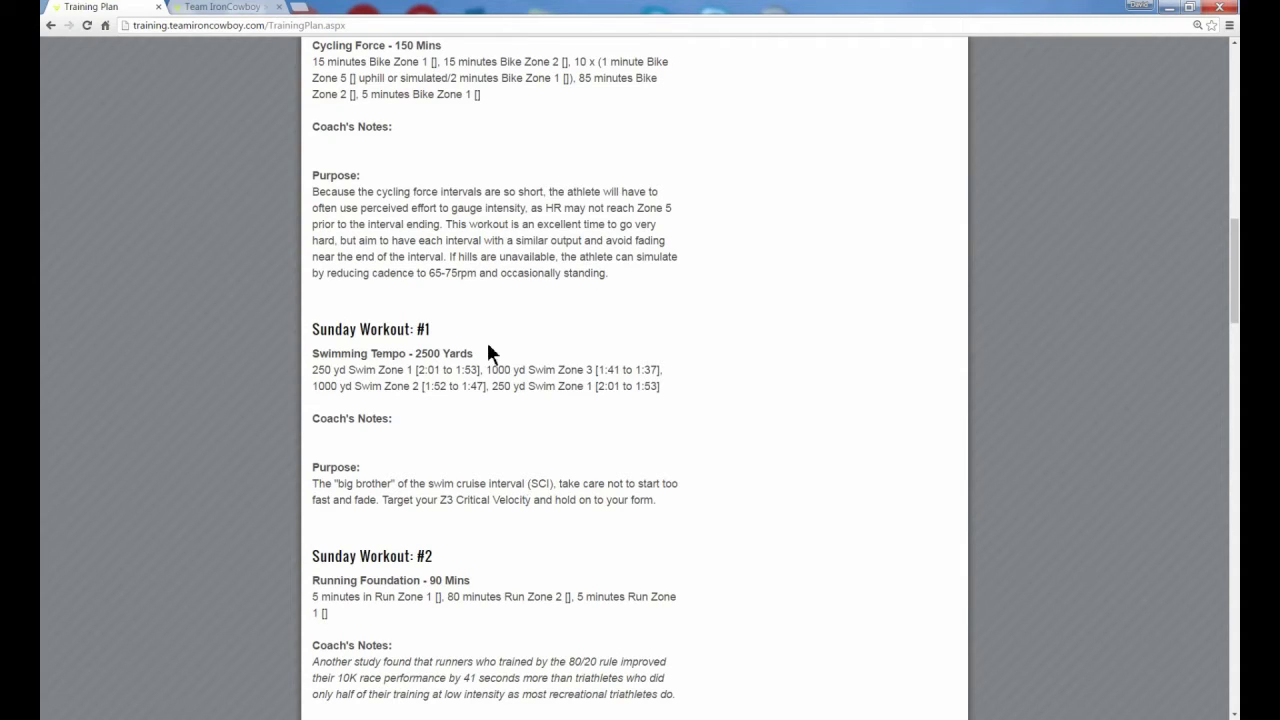
Reopen the athlete's profile for editing and examine the swim, bike and run fields under Training Pace Zones
{"action": "scroll", "coordinate": [675, 357], "scroll_direction": "up", "scroll_amount": 15}
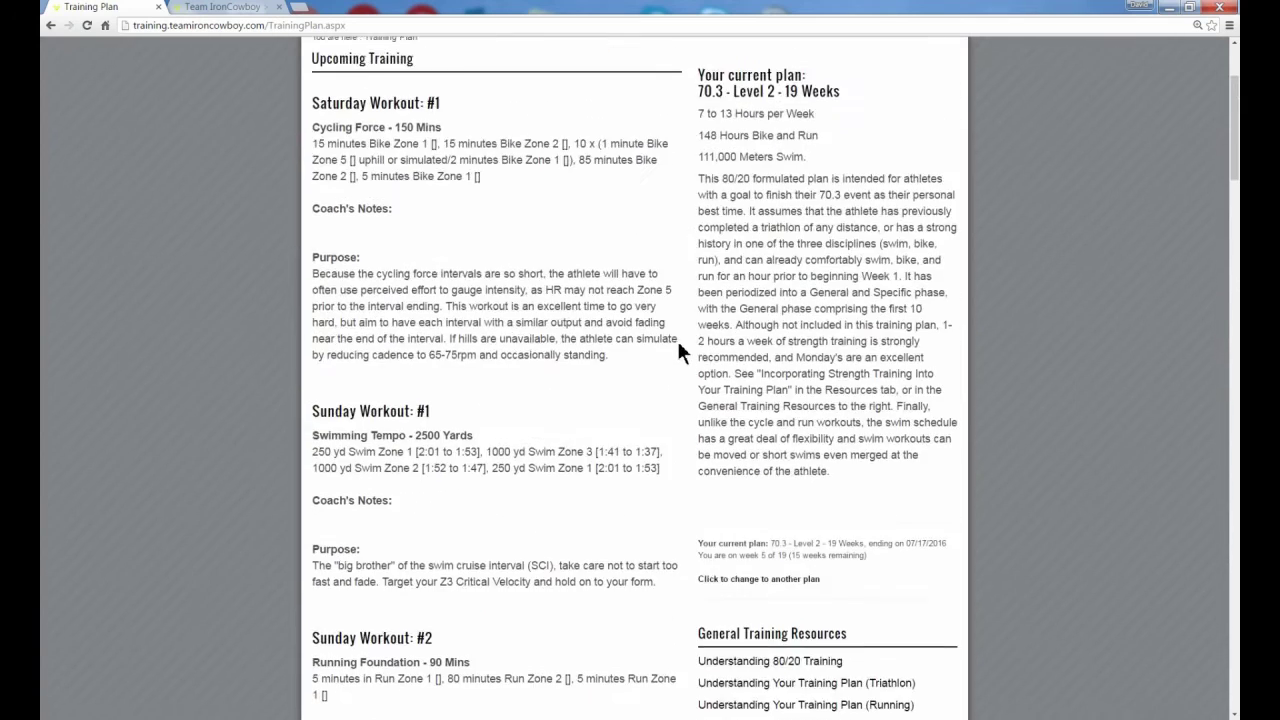
{"action": "left_click", "coordinate": [866, 95]}
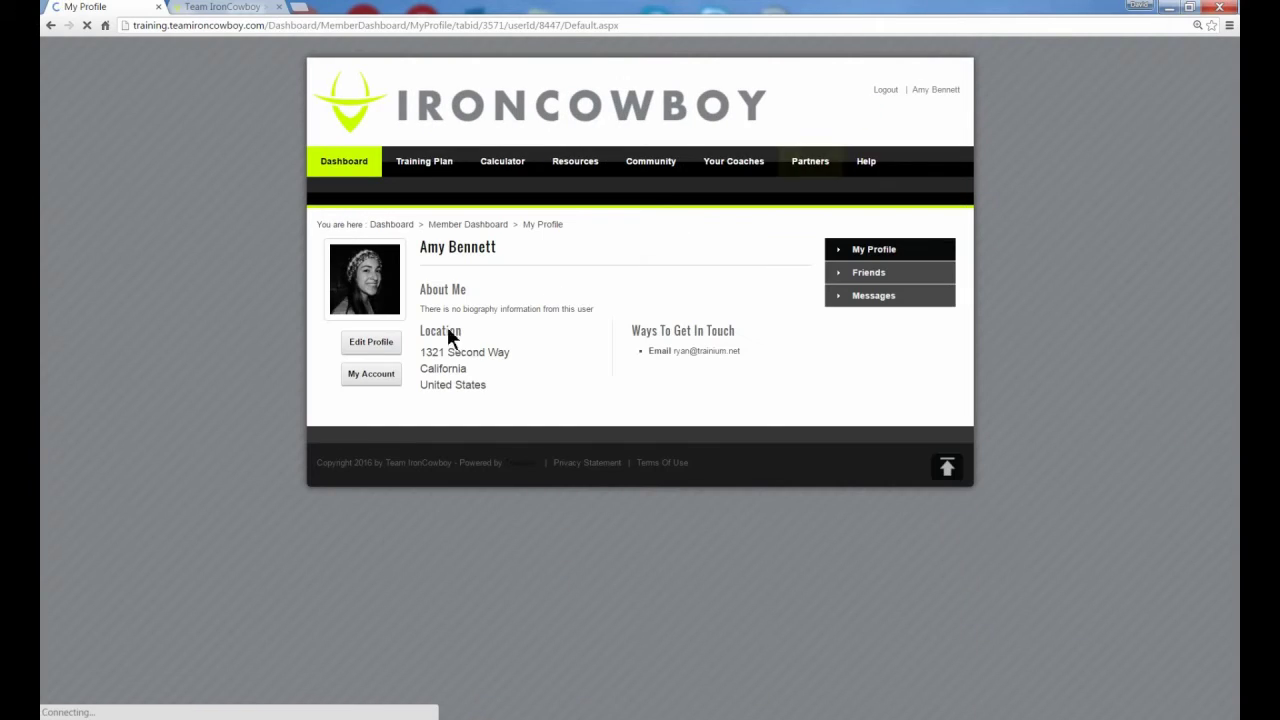
{"action": "left_click", "coordinate": [385, 340]}
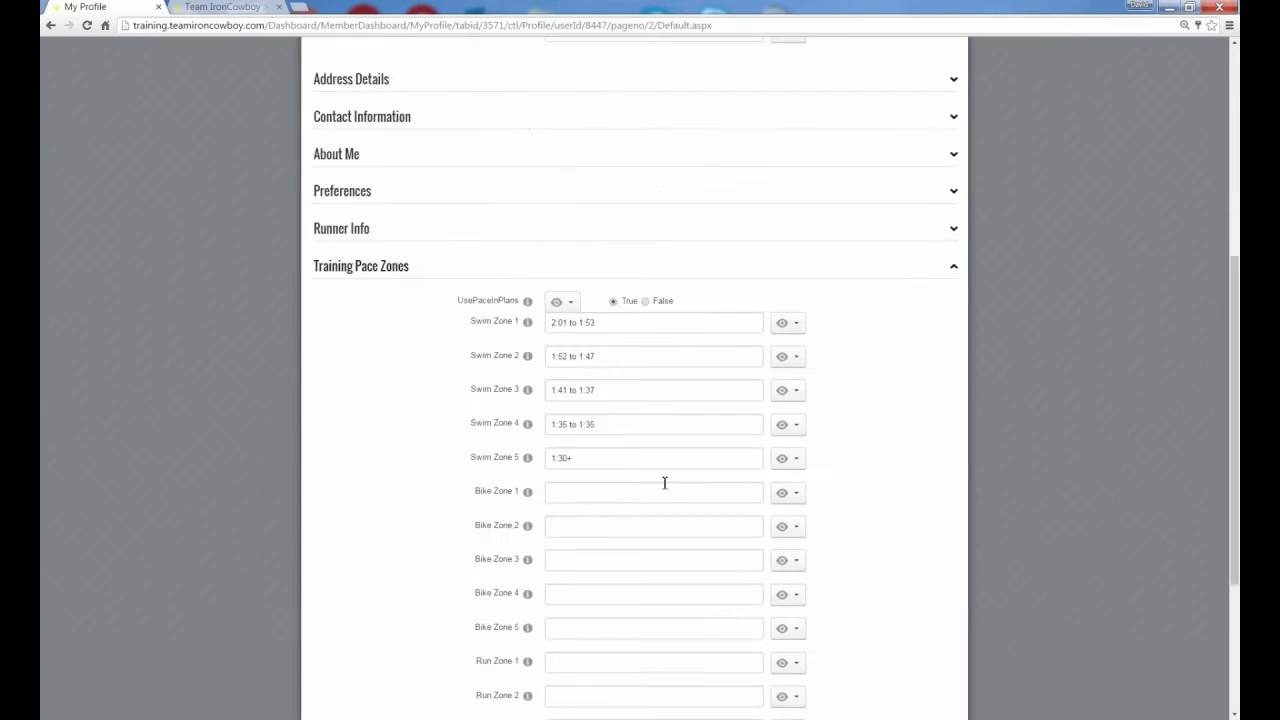
{"action": "scroll", "coordinate": [664, 483], "scroll_direction": "down", "scroll_amount": 2}
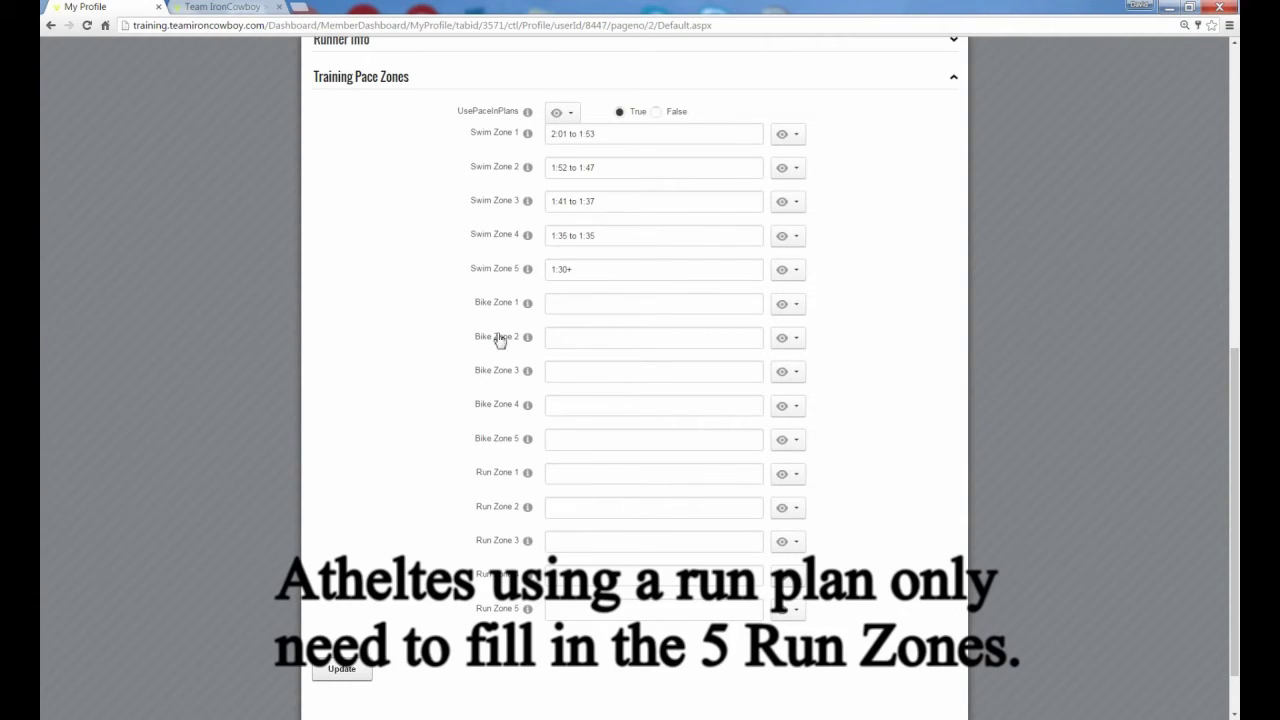
Bring up the Zone Calculator and examine the swim and run pace zone tables
{"action": "left_click", "coordinate": [220, 8]}
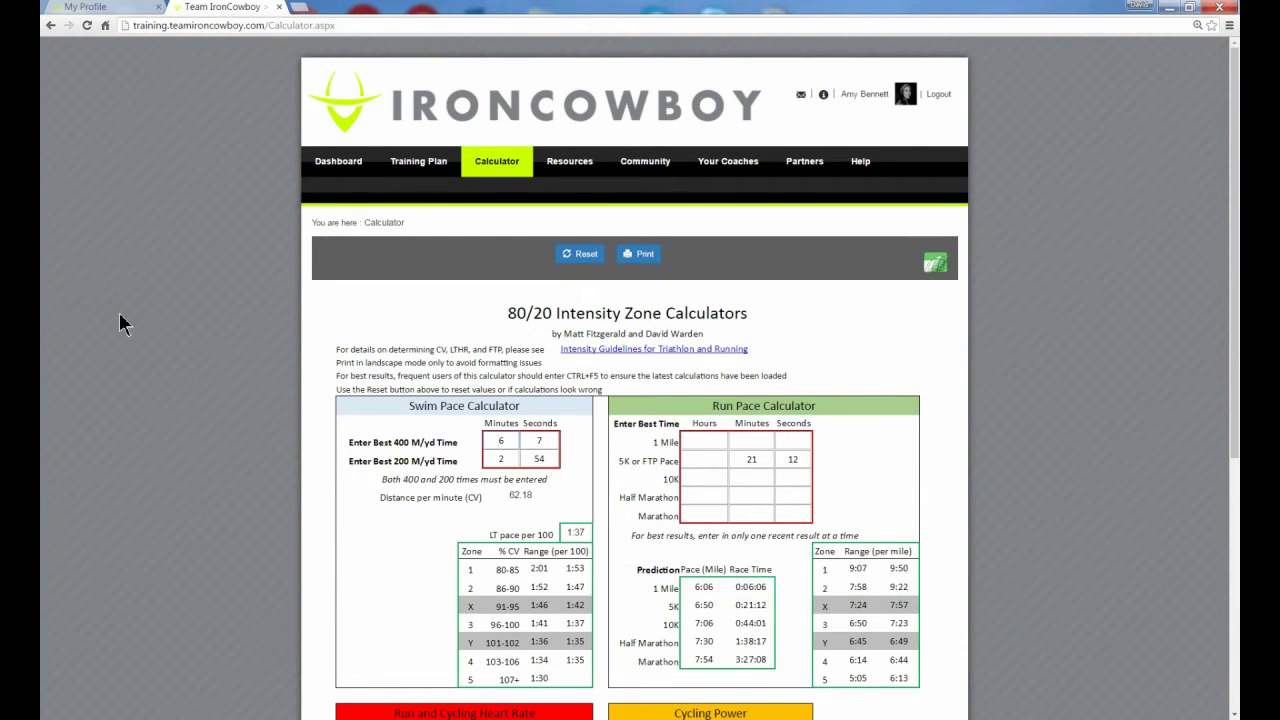
{"action": "mouse_move", "coordinate": [497, 163]}
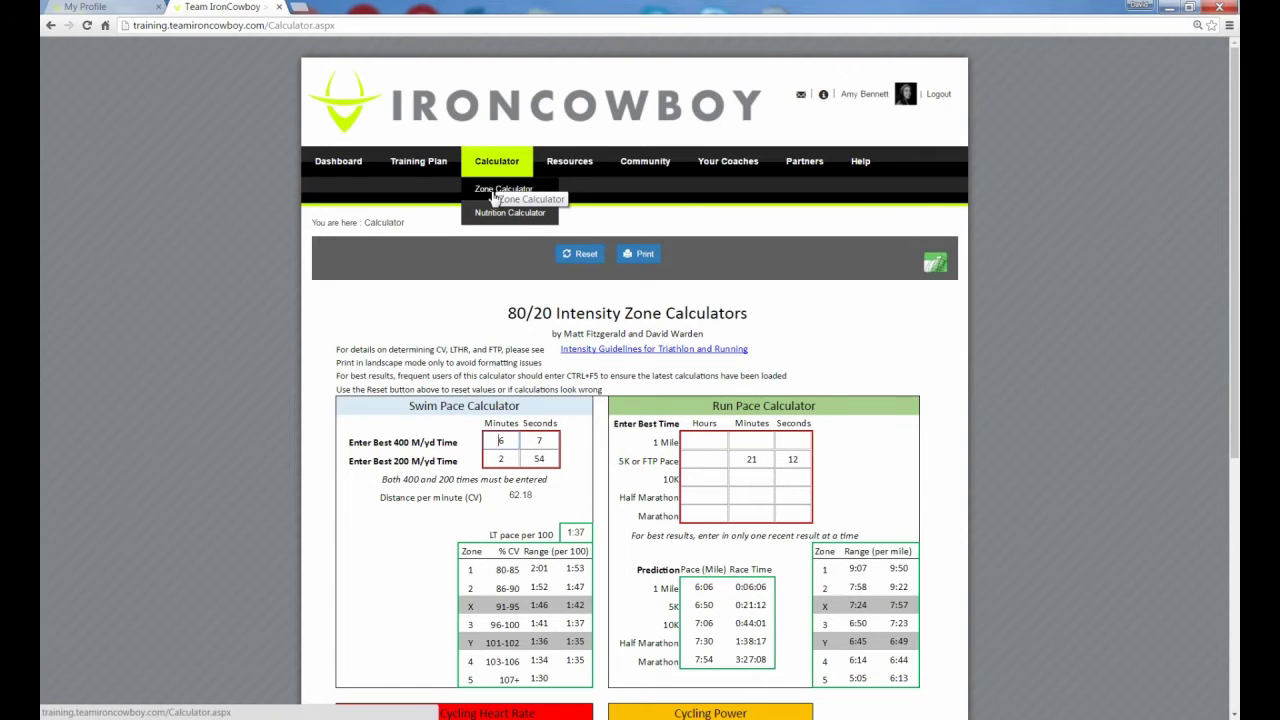
{"action": "left_click", "coordinate": [492, 193]}
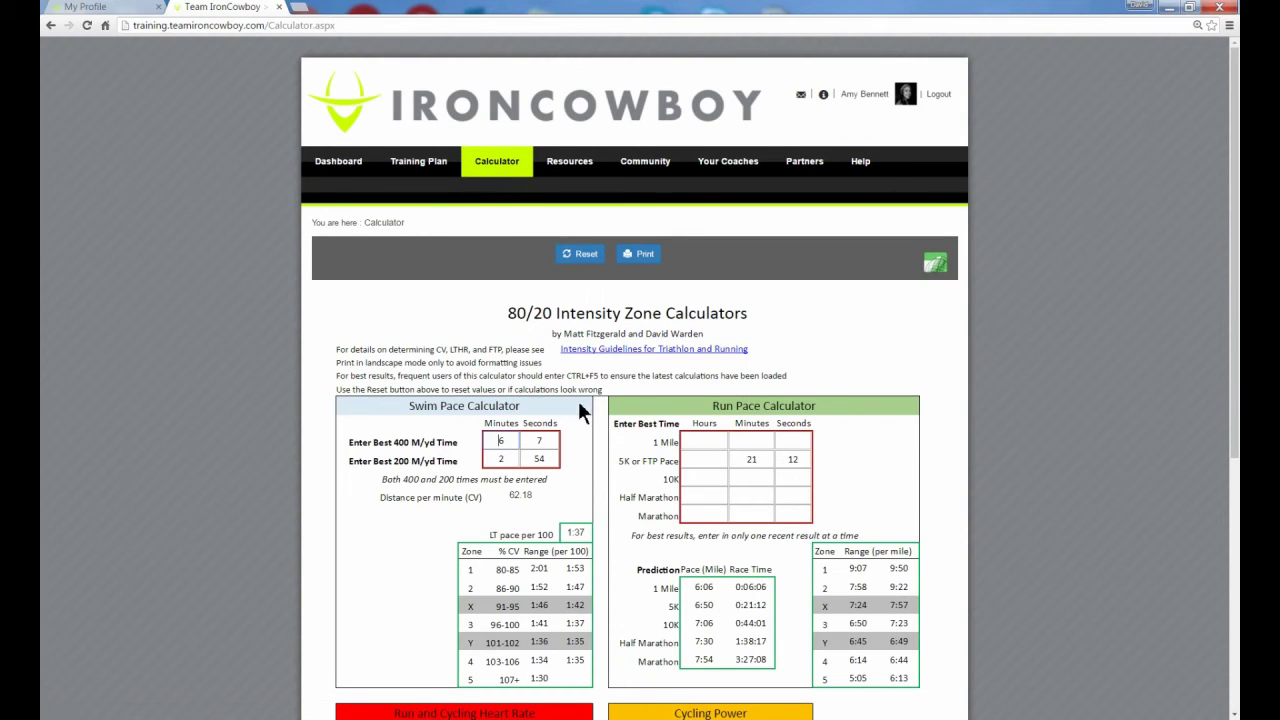
{"action": "scroll", "coordinate": [570, 444], "scroll_direction": "down", "scroll_amount": 2}
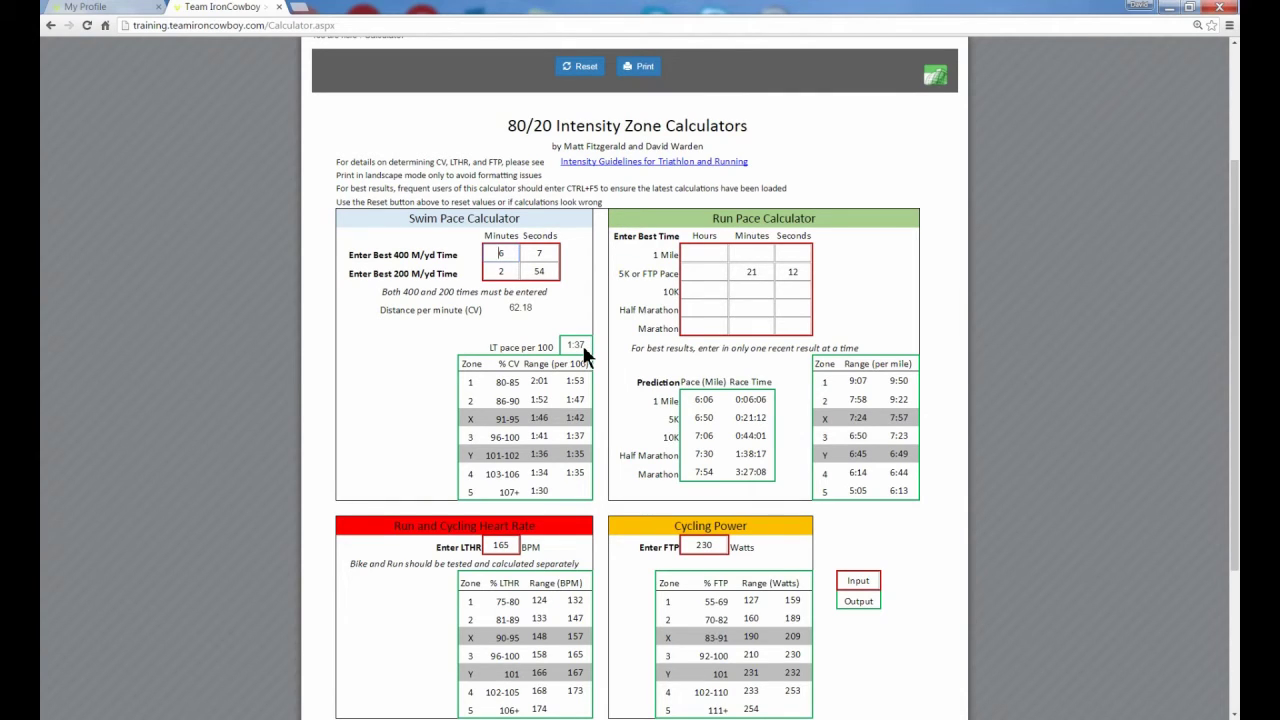
{"action": "scroll", "coordinate": [449, 490], "scroll_direction": "down", "scroll_amount": 1}
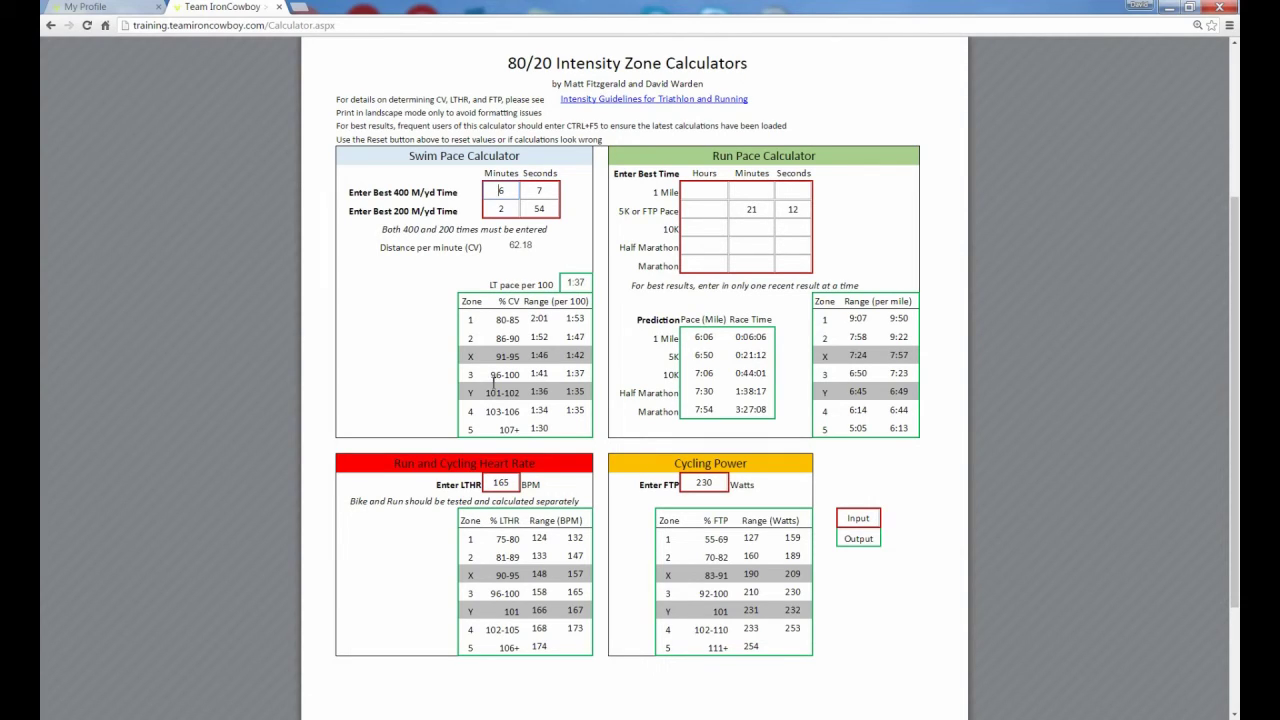
Highlight the Enter LTHR and Enter FTP labels and examine the heart rate and cycling power zones
{"action": "left_click_drag", "start_coordinate": [487, 484], "coordinate": [438, 485]}
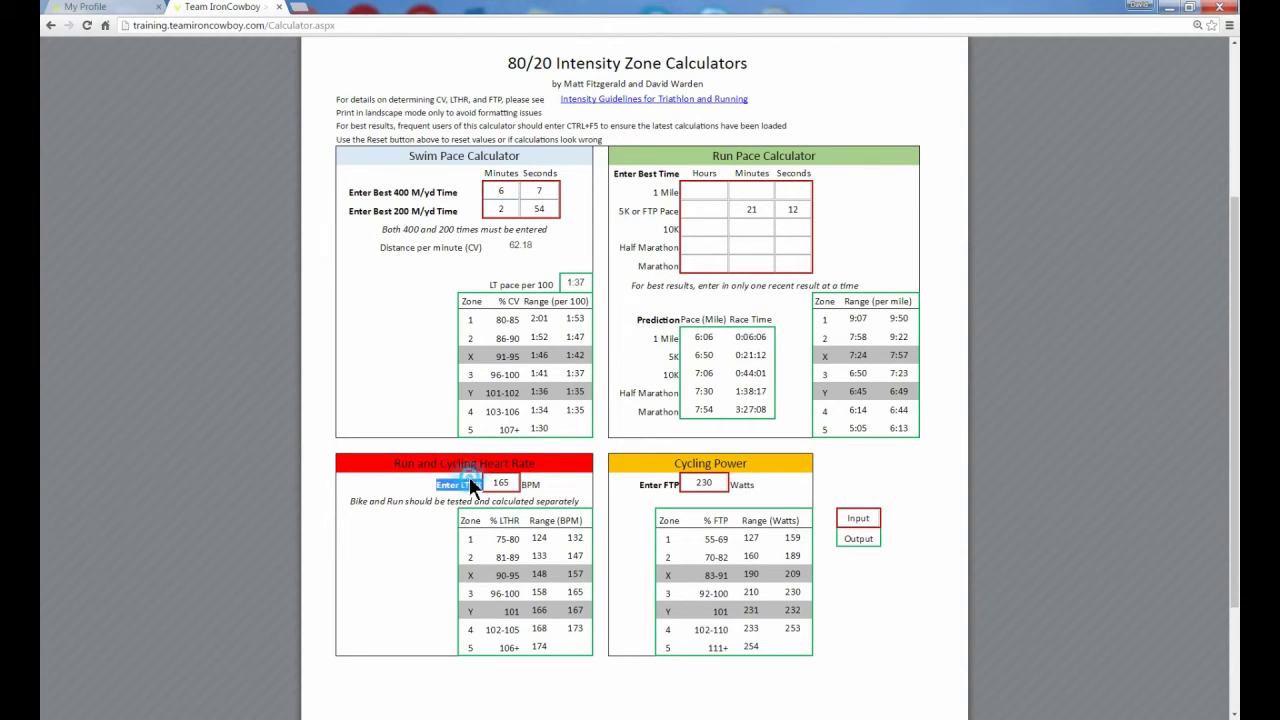
{"action": "left_click_drag", "start_coordinate": [686, 484], "coordinate": [638, 485]}
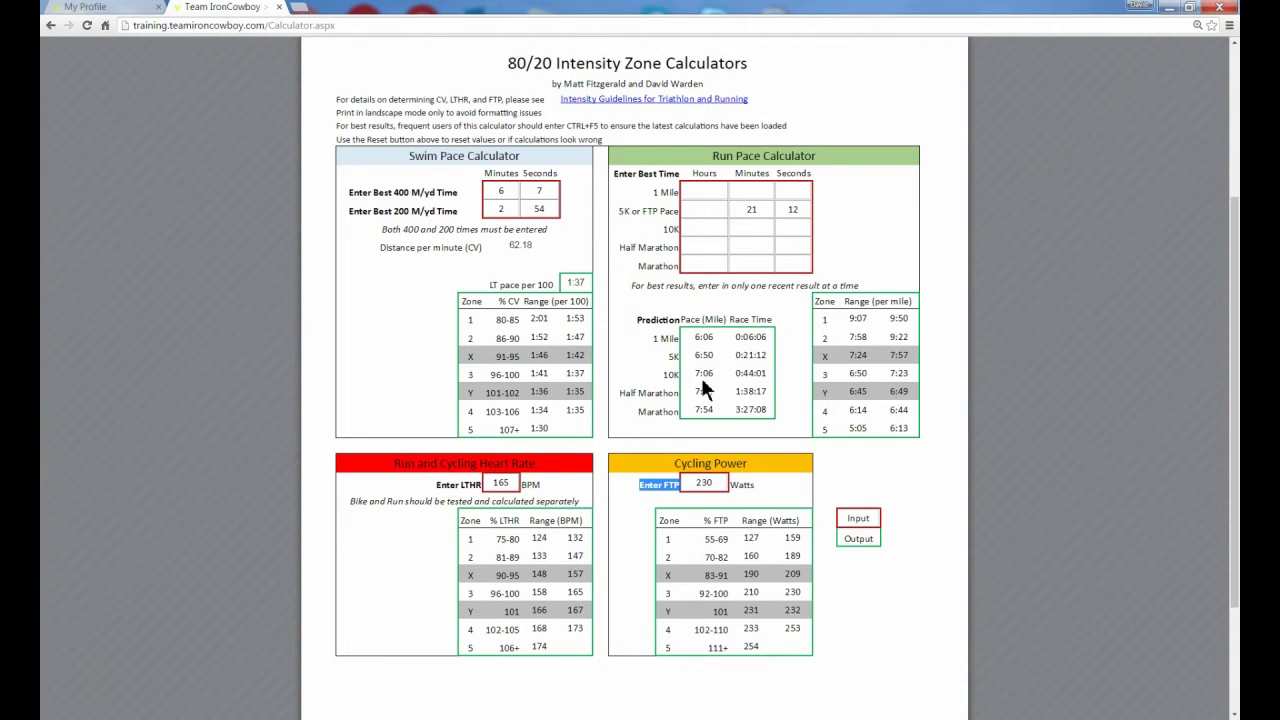
{"action": "scroll", "coordinate": [703, 387], "scroll_direction": "down", "scroll_amount": 1}
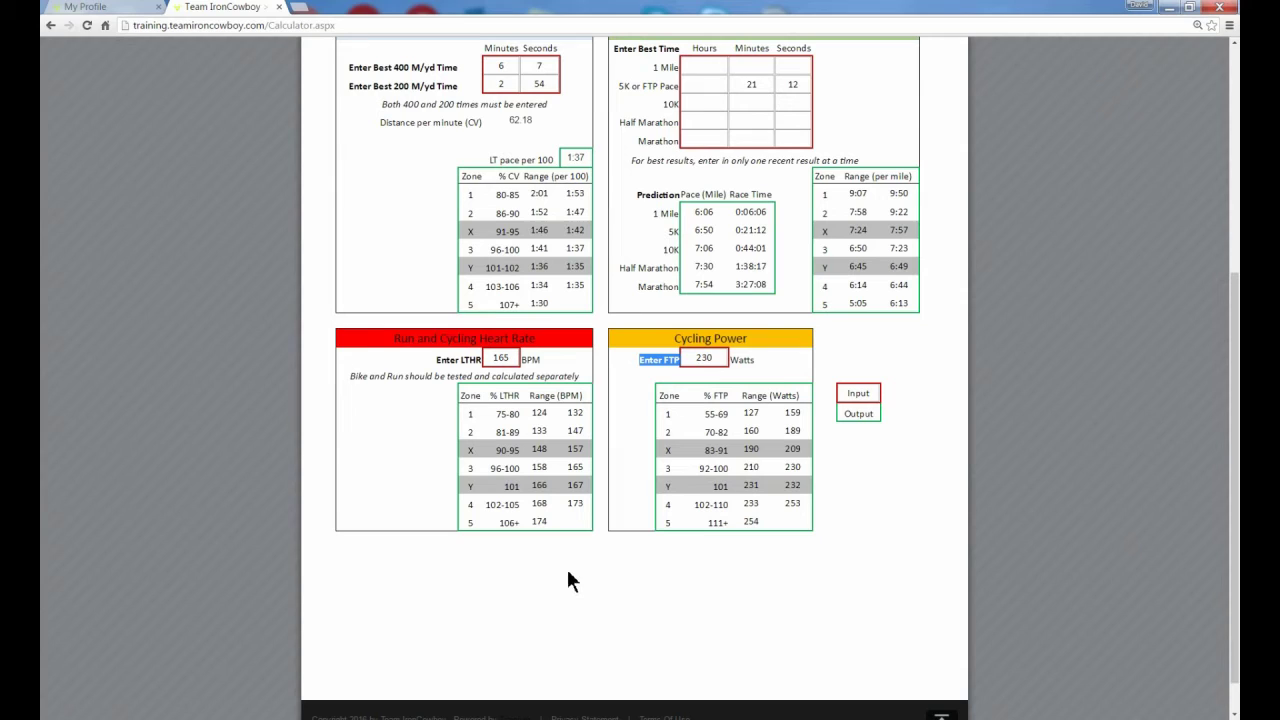
Return to the profile being edited and set Bike Zone 1 to 124 to 132 and Bike Zone 2 to 133 to 147
{"action": "double_click", "coordinate": [470, 359]}
{"action": "left_click", "coordinate": [112, 8]}
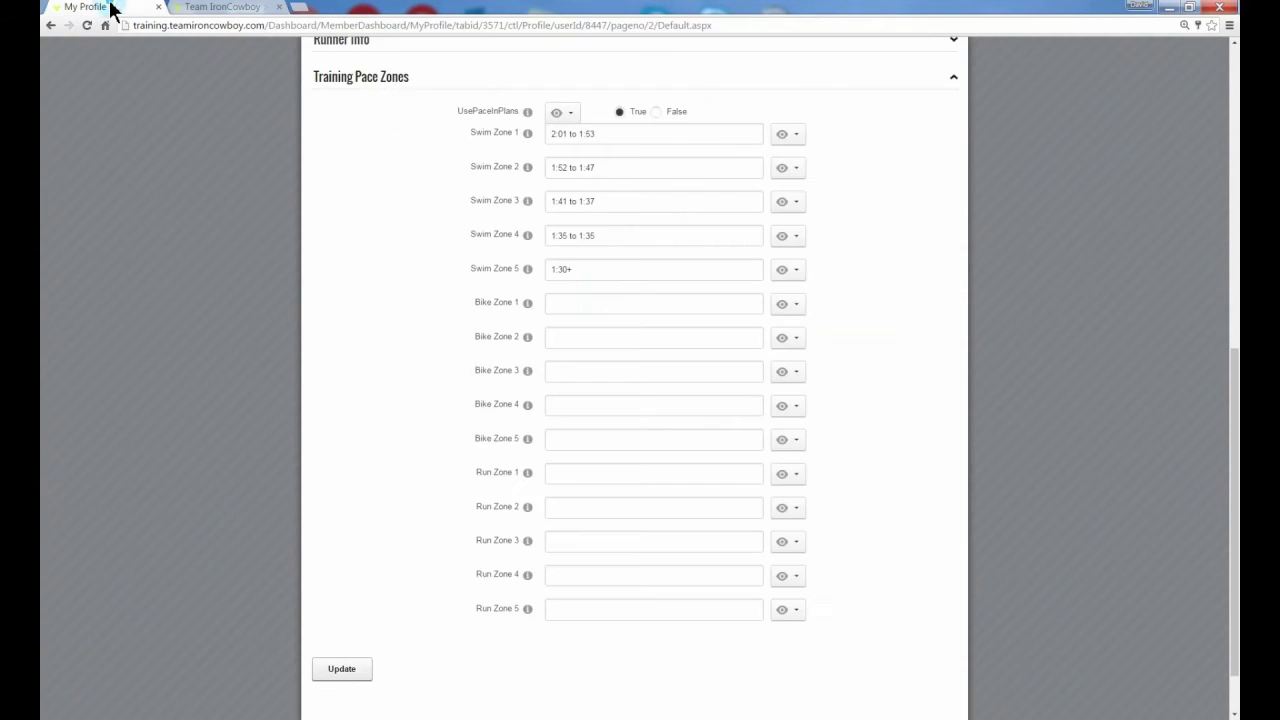
{"action": "left_click", "coordinate": [571, 301]}
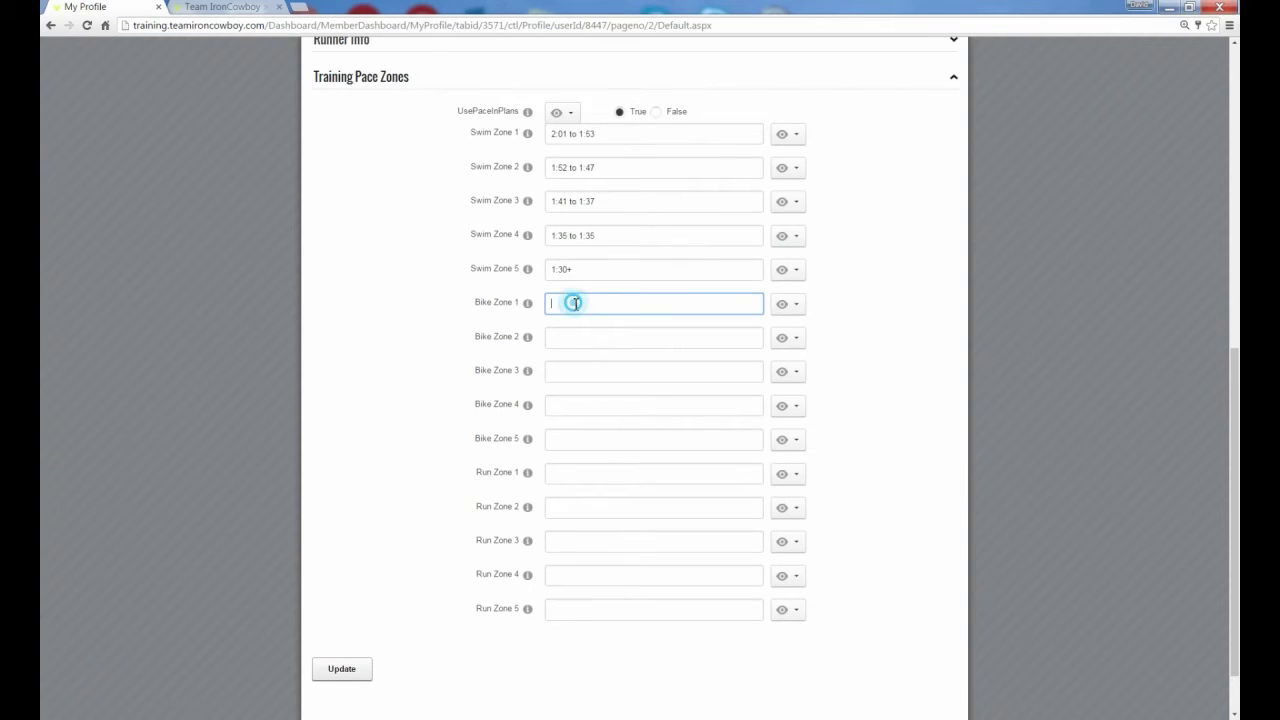
{"action": "left_click", "coordinate": [40, 363]}
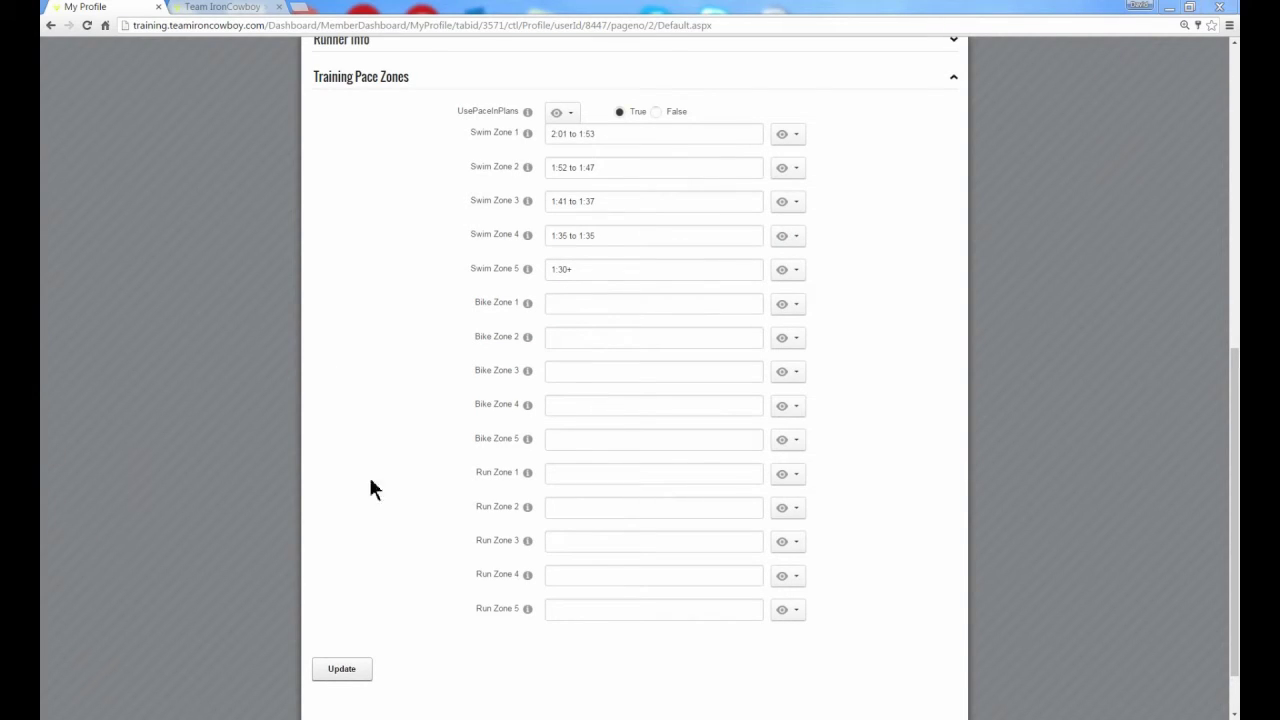
{"action": "left_click", "coordinate": [586, 303]}
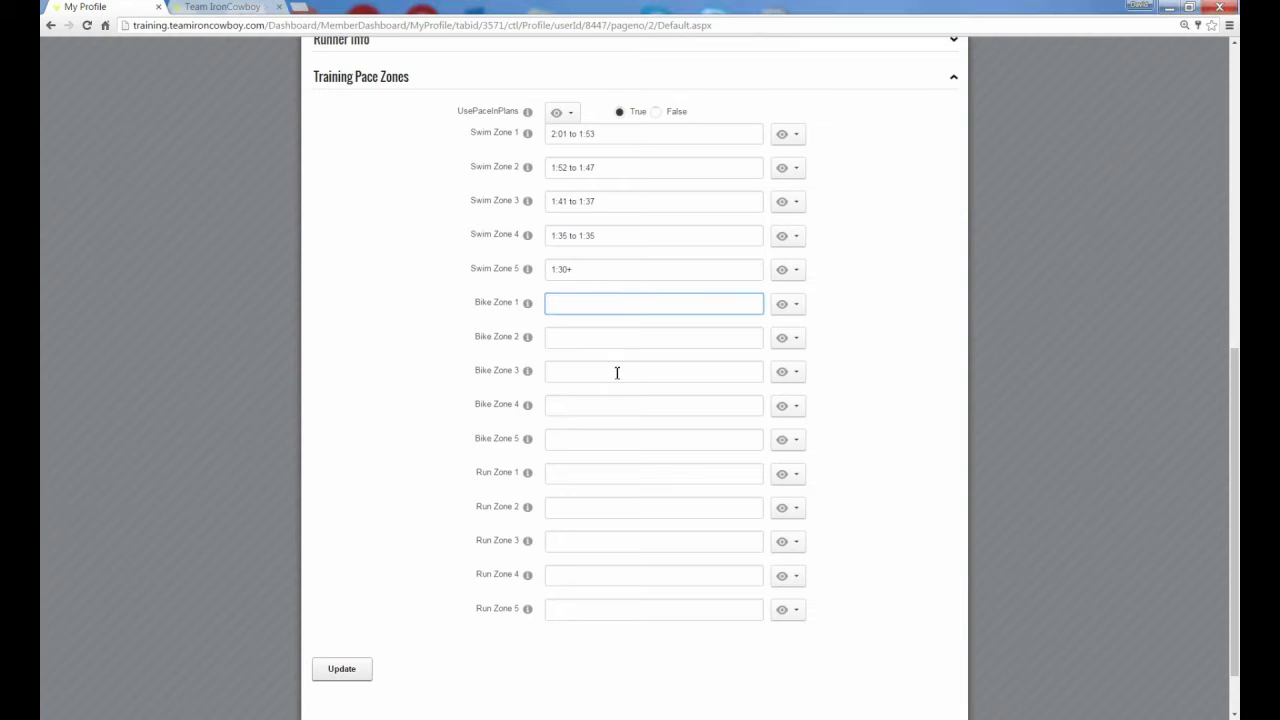
{"action": "type", "text": "124 to 132"}
{"action": "key", "text": "Tab"}
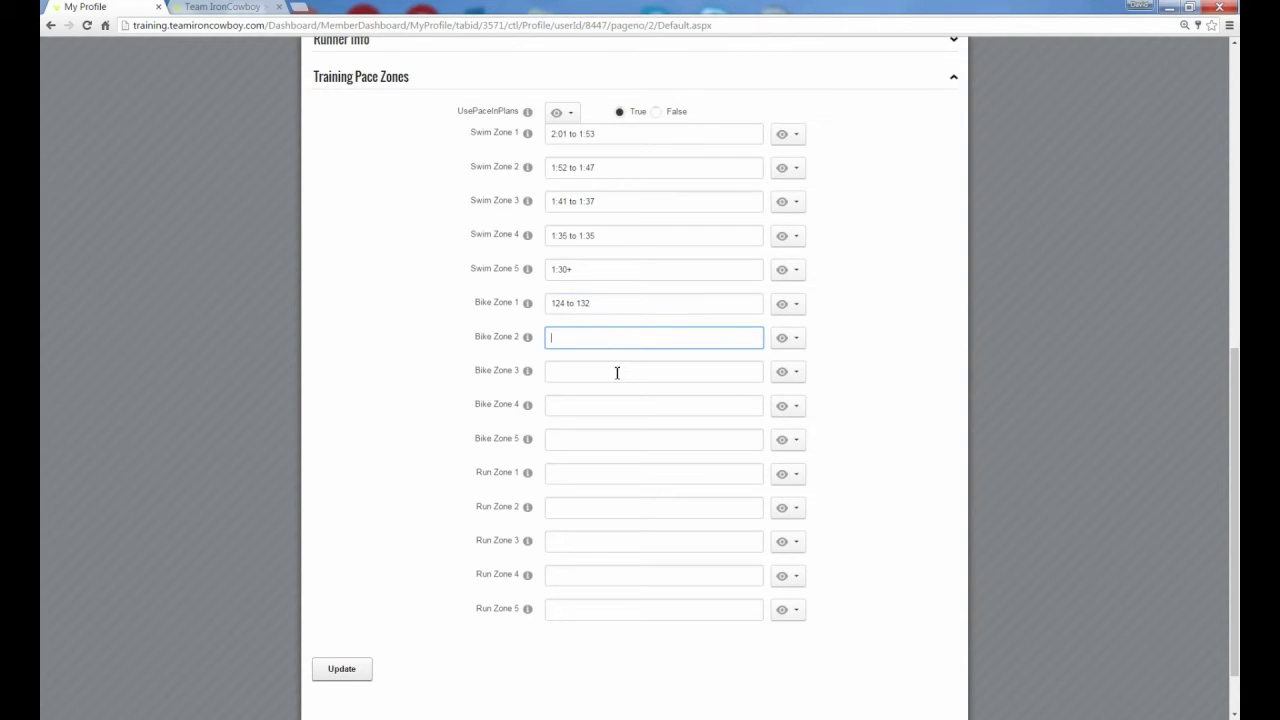
{"action": "type", "text": "133 to 147"}
{"action": "key", "text": "Tab"}
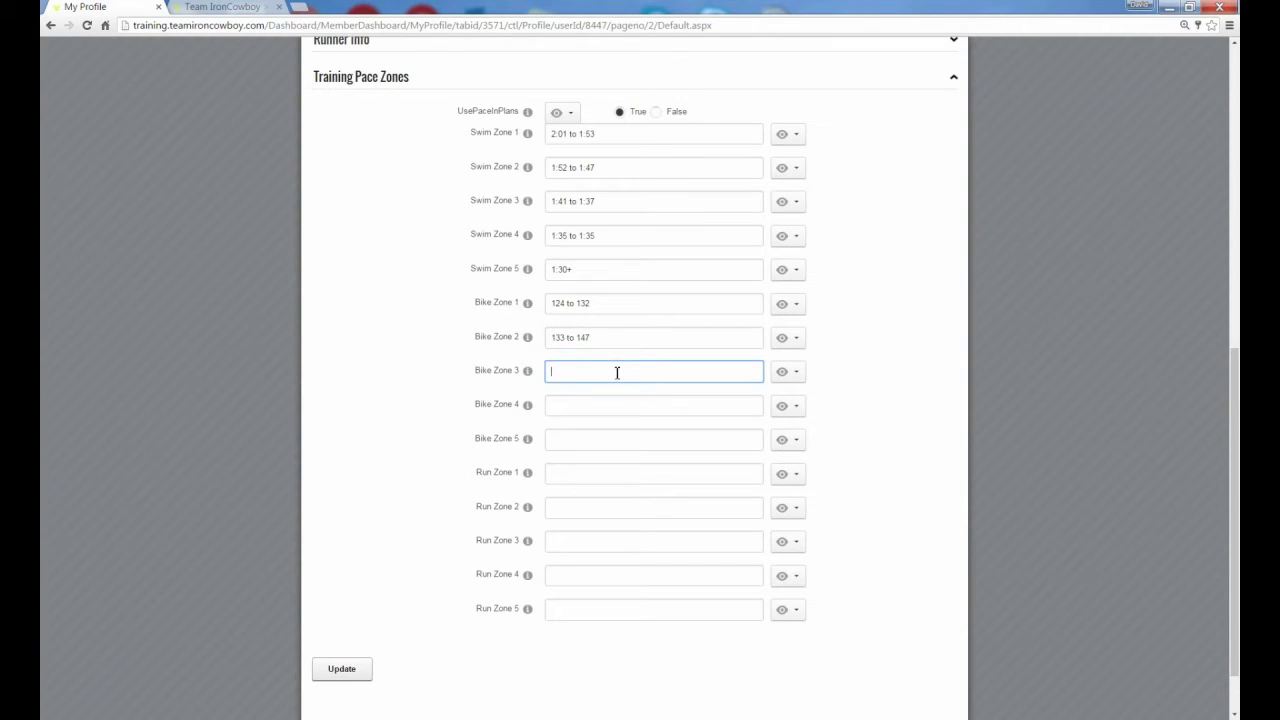
Set Bike Zone 3 to 158 to 165, Bike Zone 4 to 168 to 173 and Bike Zone 5 to 174+, and save the profile
{"action": "type", "text": "158 to 165"}
{"action": "key", "text": "Tab"}
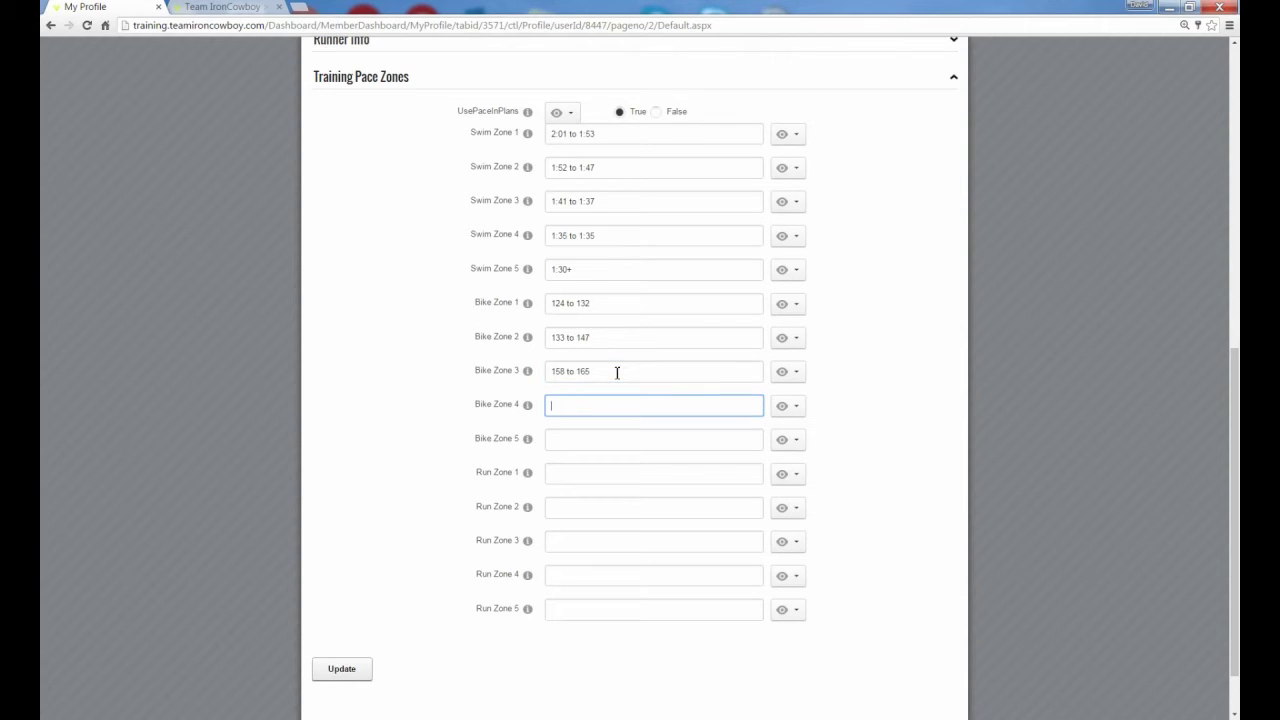
{"action": "type", "text": "168 to 173"}
{"action": "key", "text": "Tab"}
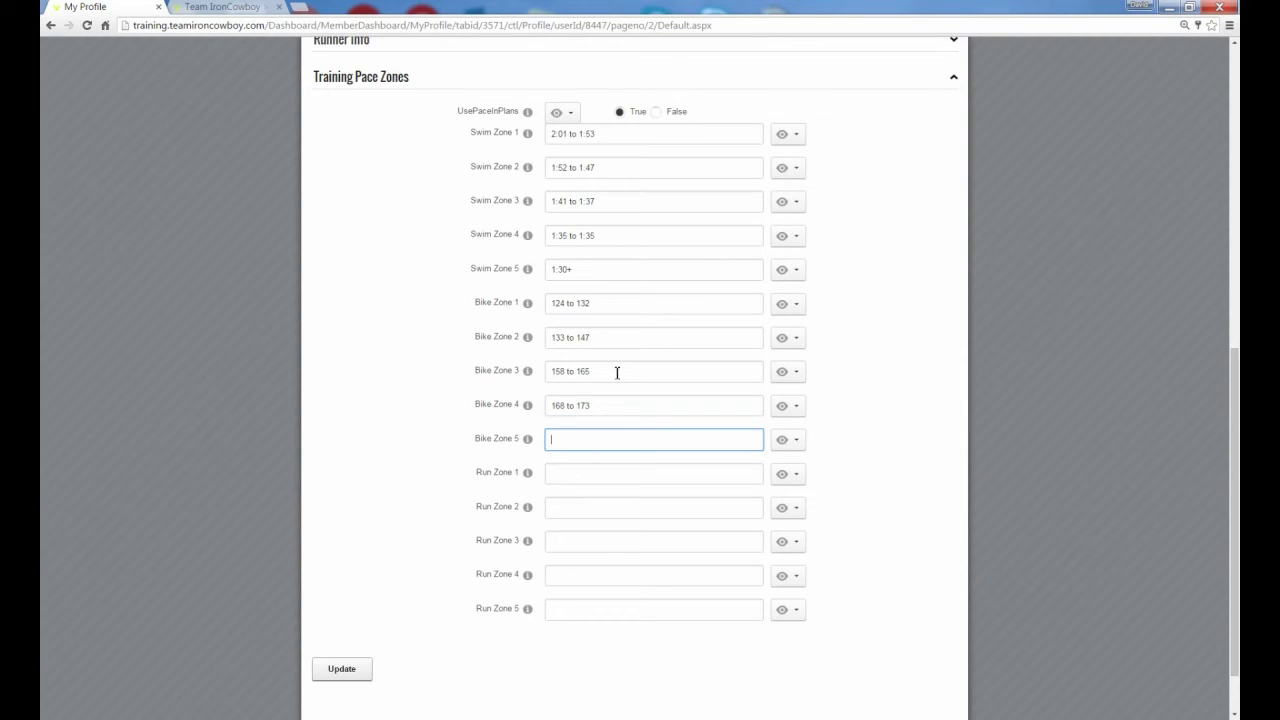
{"action": "type", "text": "174+"}
{"action": "left_click", "coordinate": [342, 670]}
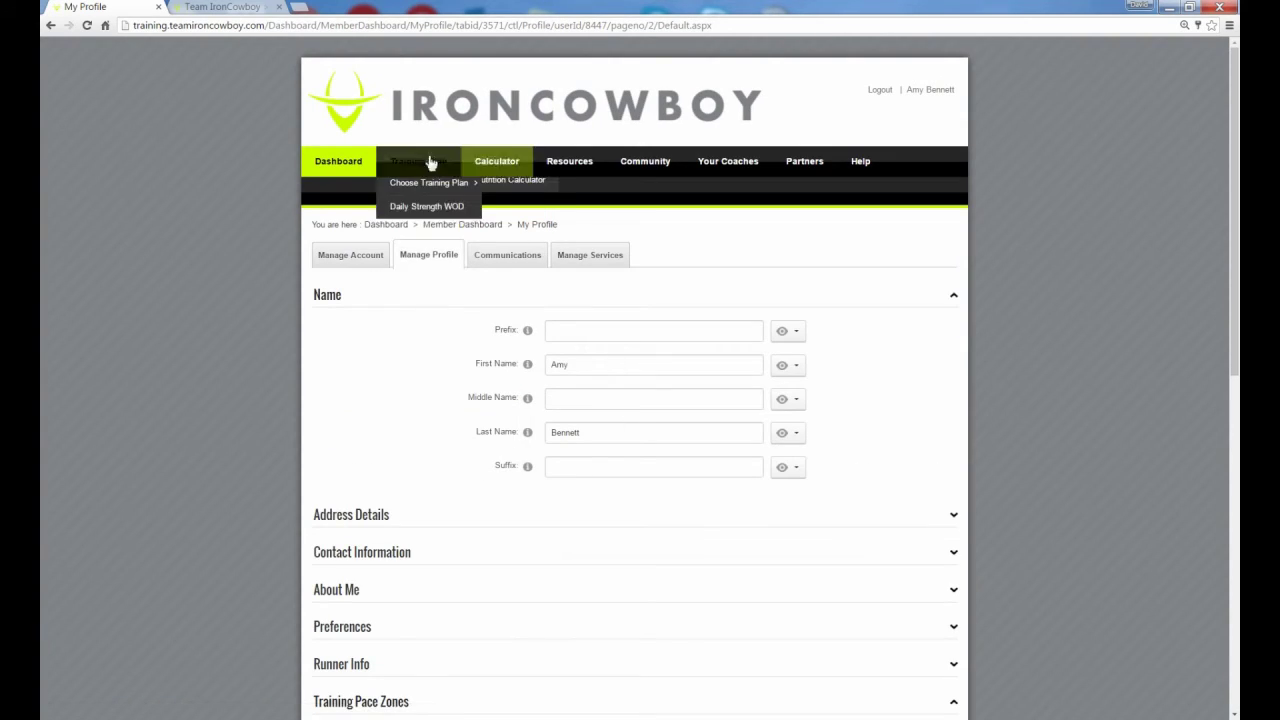
View the training plan and highlight the ranges for Bike Zones 1, 5 and 2 in Saturday's Cycling Force workout
{"action": "left_click", "coordinate": [418, 162]}
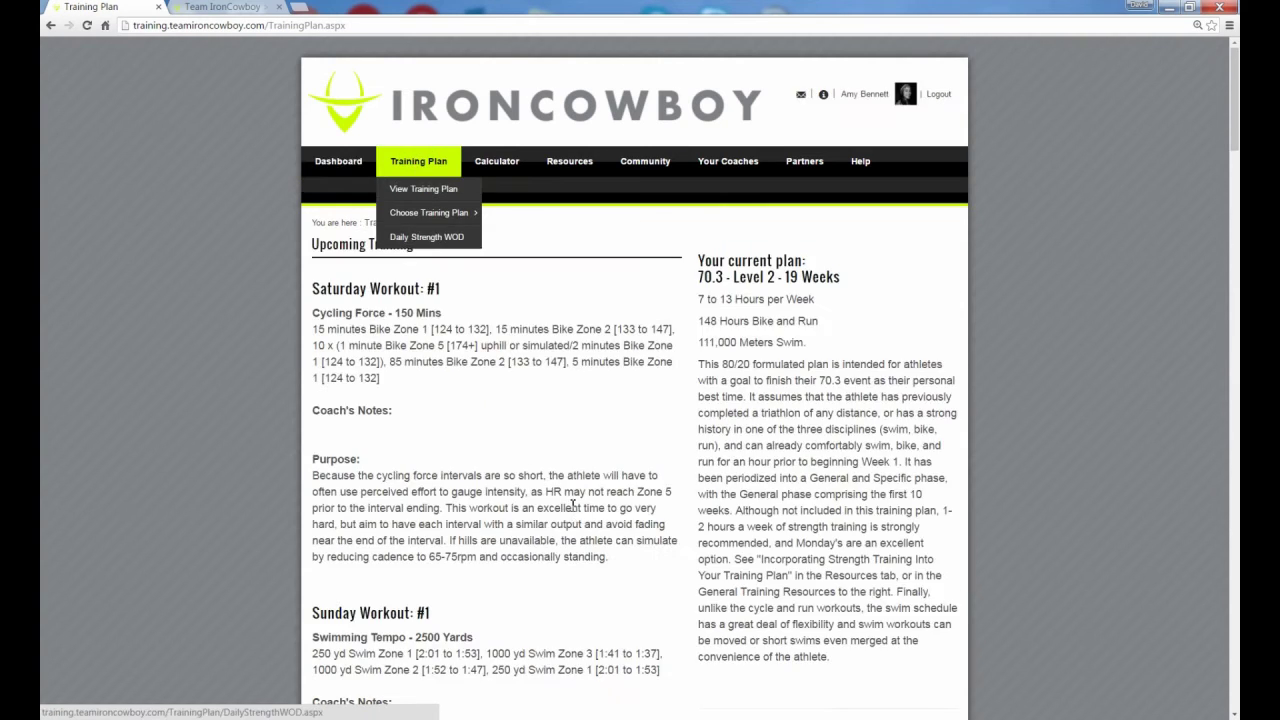
{"action": "scroll", "coordinate": [573, 510], "scroll_direction": "down", "scroll_amount": 10}
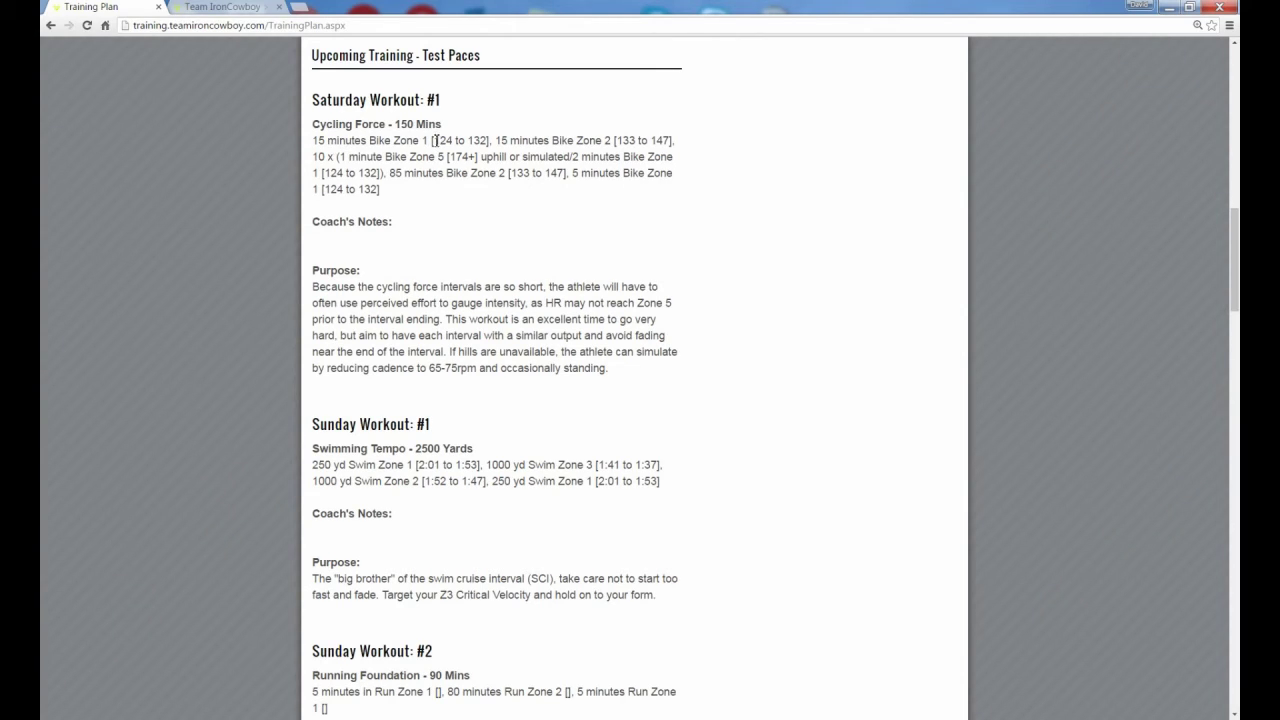
{"action": "left_click_drag", "start_coordinate": [433, 140], "coordinate": [487, 141]}
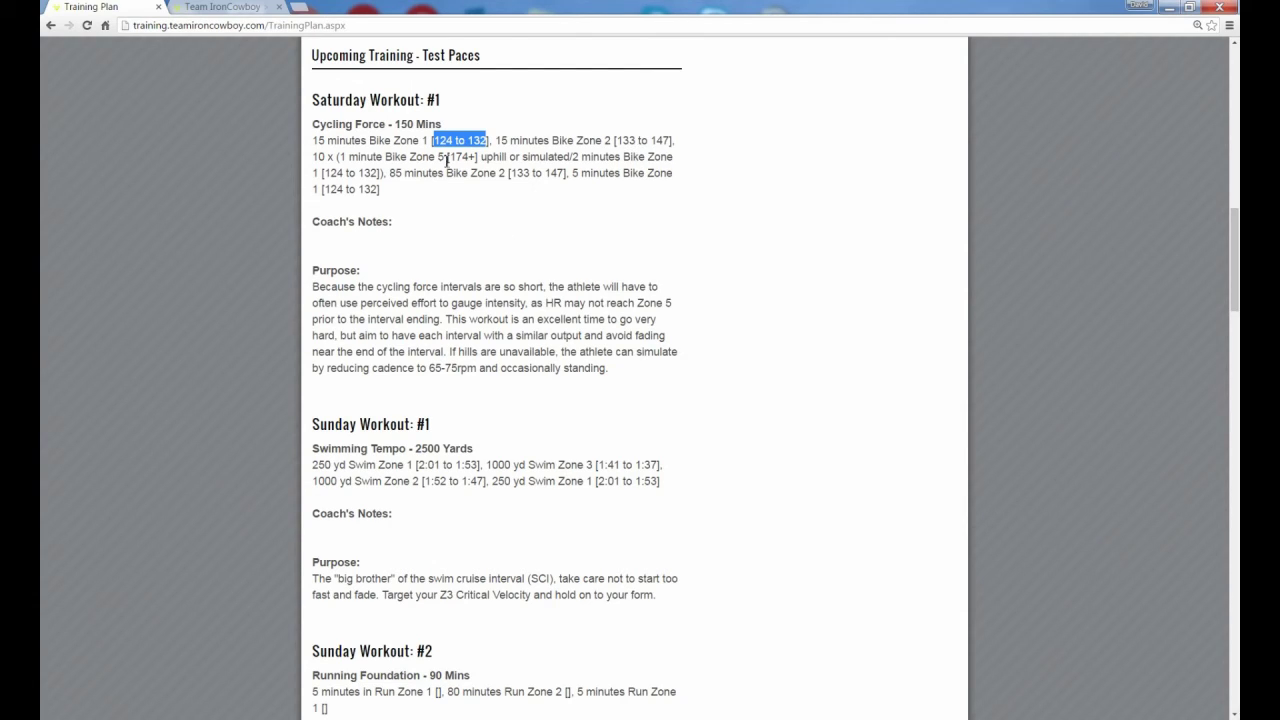
{"action": "left_click_drag", "start_coordinate": [447, 157], "coordinate": [477, 157]}
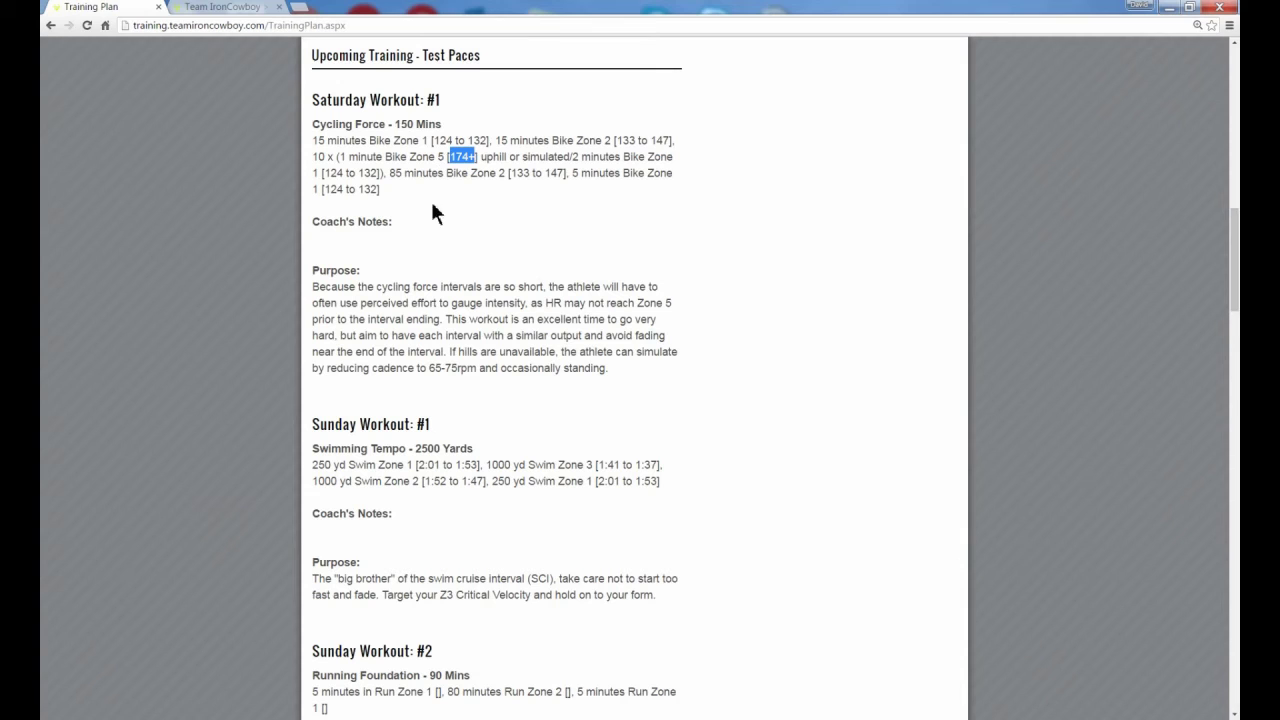
{"action": "left_click_drag", "start_coordinate": [510, 173], "coordinate": [566, 174]}
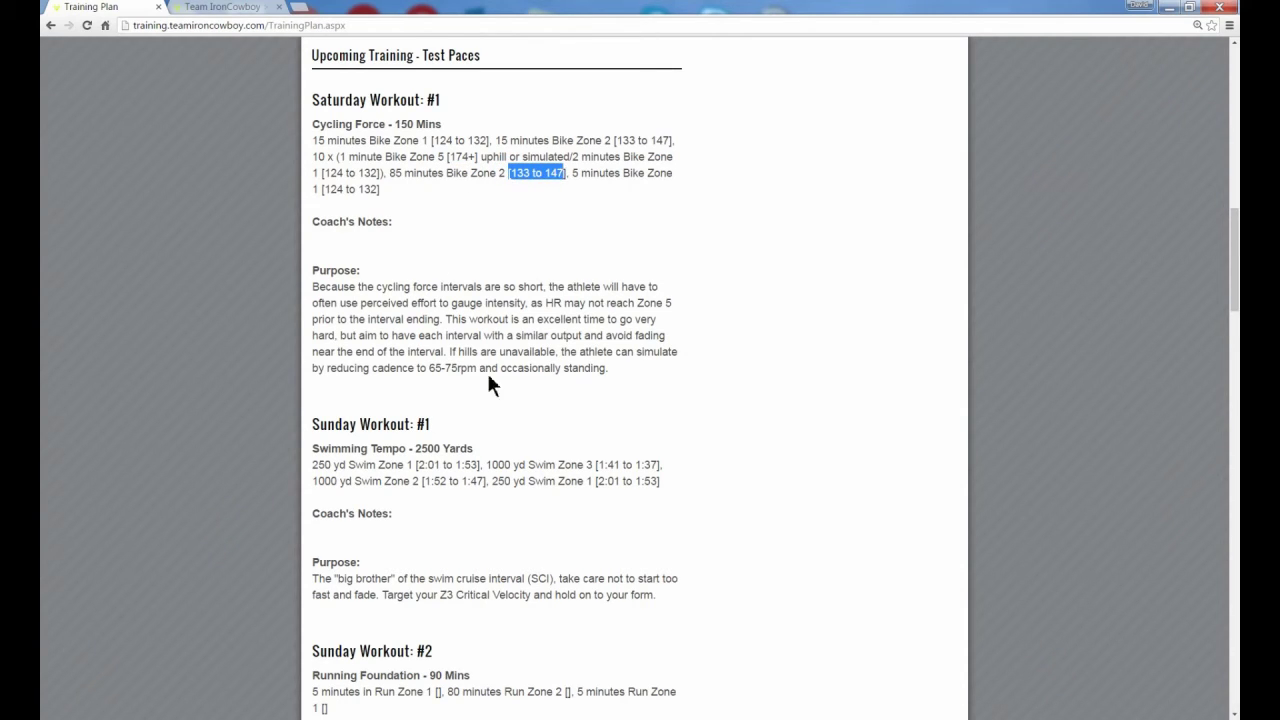
{"action": "scroll", "coordinate": [487, 384], "scroll_direction": "up", "scroll_amount": 3}
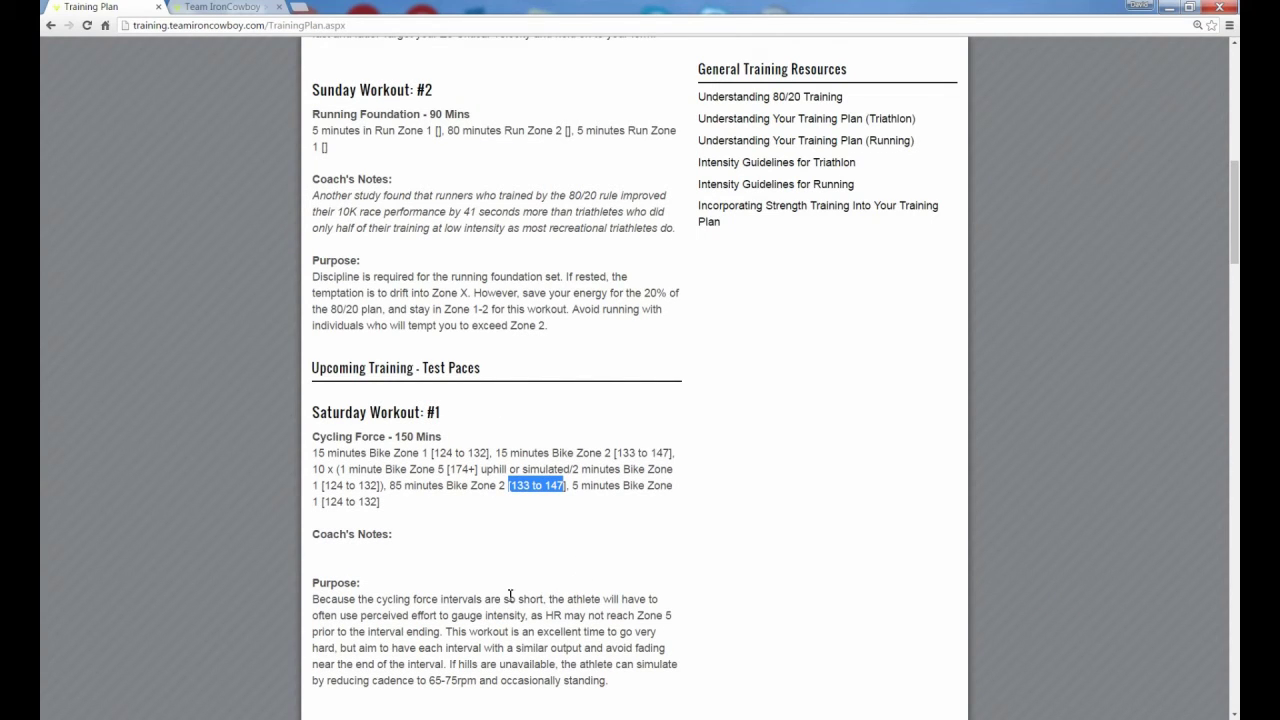
{"action": "scroll", "coordinate": [510, 595], "scroll_direction": "up", "scroll_amount": 8}
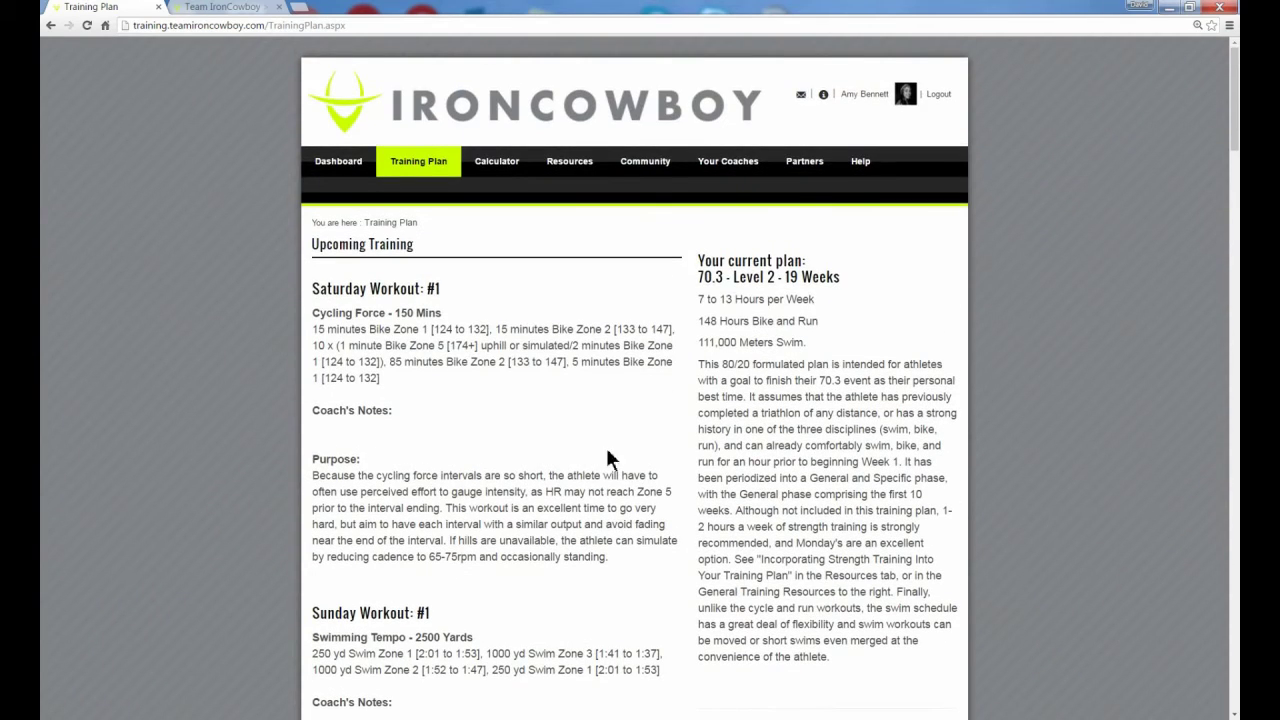
Reopen the athlete's profile for editing and append the unit BPM to the Bike Zone 1, 2 and 3 ranges
{"action": "left_click", "coordinate": [866, 94]}
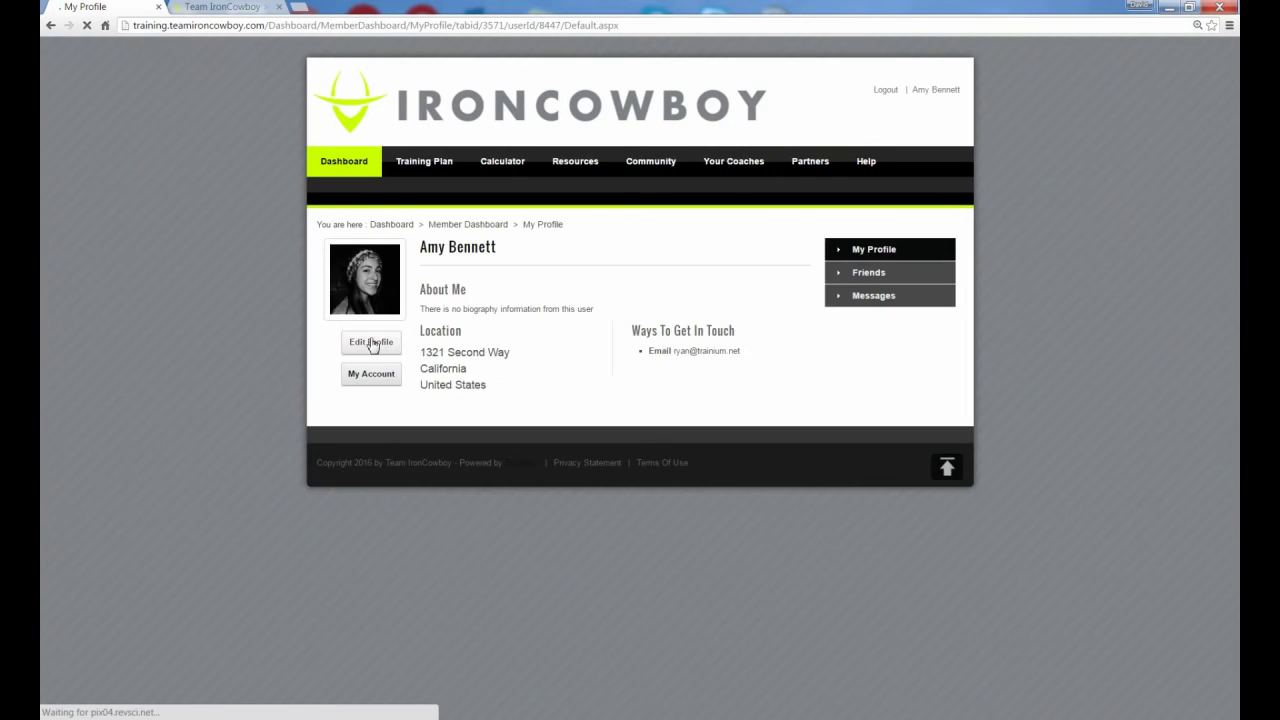
{"action": "left_click", "coordinate": [371, 346]}
{"action": "scroll", "coordinate": [621, 540], "scroll_direction": "down", "scroll_amount": 6}
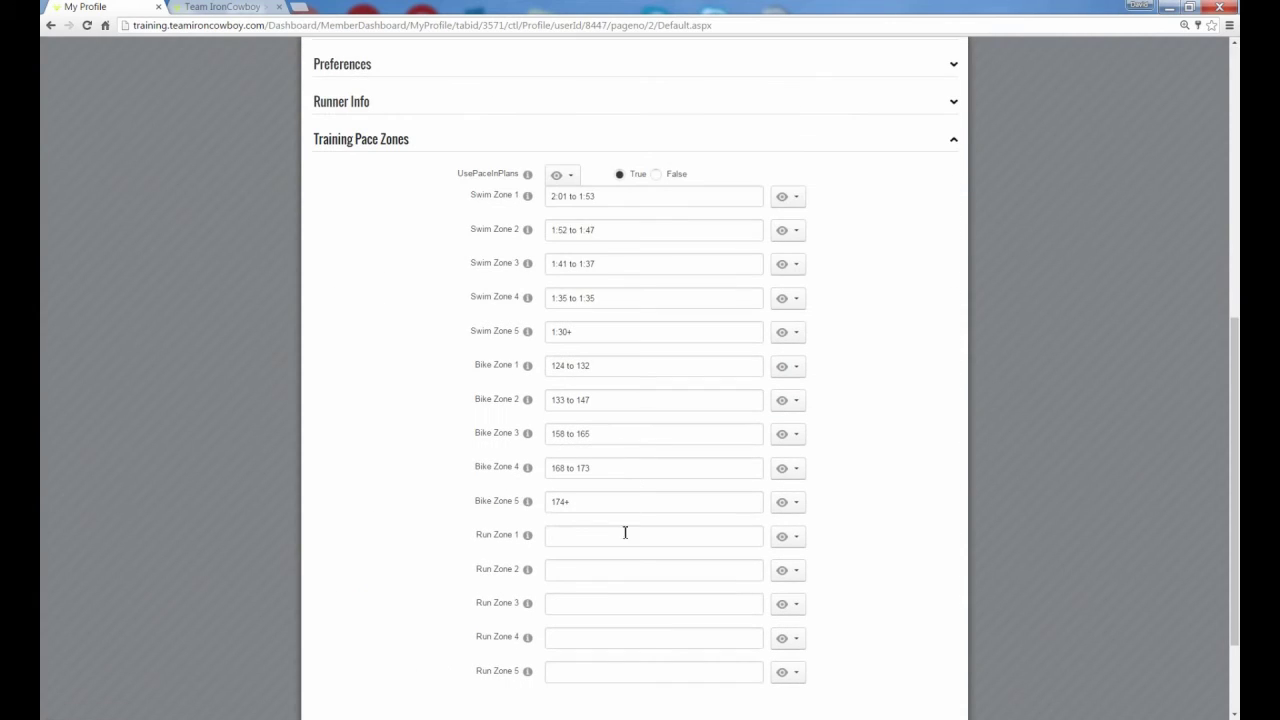
{"action": "left_click", "coordinate": [617, 368]}
{"action": "type", "text": "BPM"}
{"action": "key", "text": "Tab"}
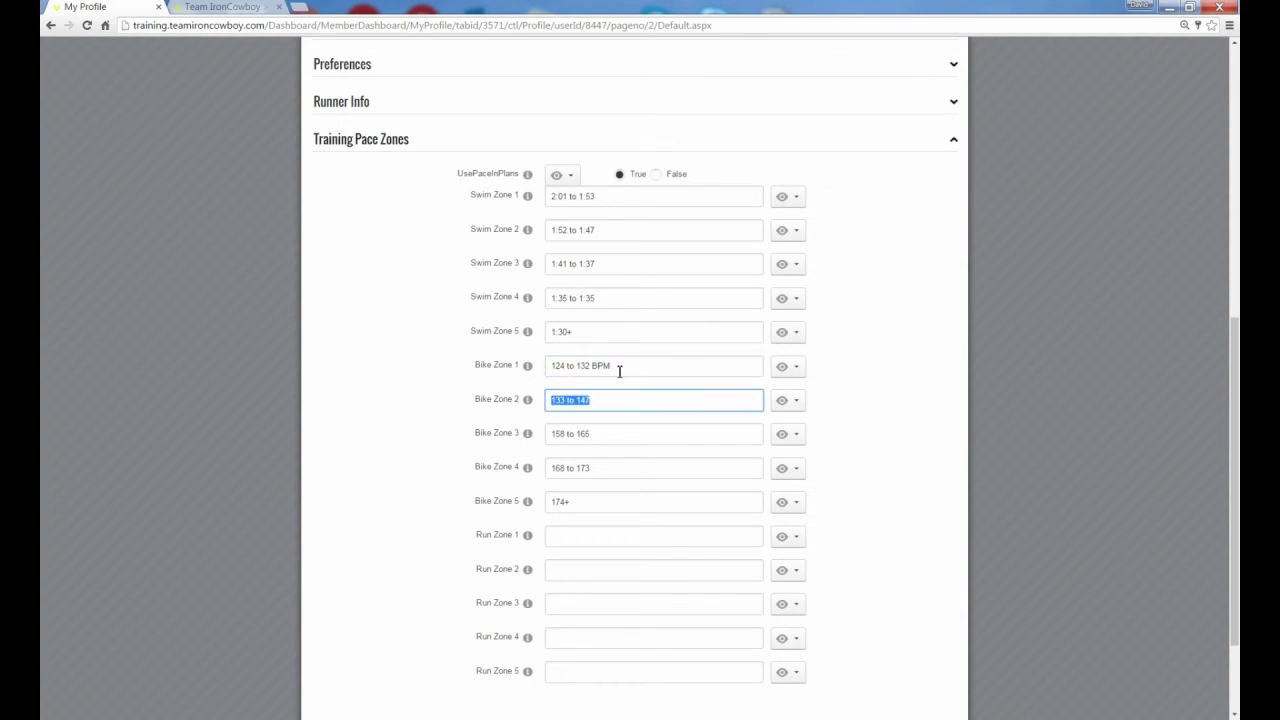
{"action": "key", "text": "End"}
{"action": "type", "text": "BPM"}
{"action": "key", "text": "Tab"}
{"action": "key", "text": "End"}
{"action": "type", "text": "BPM"}
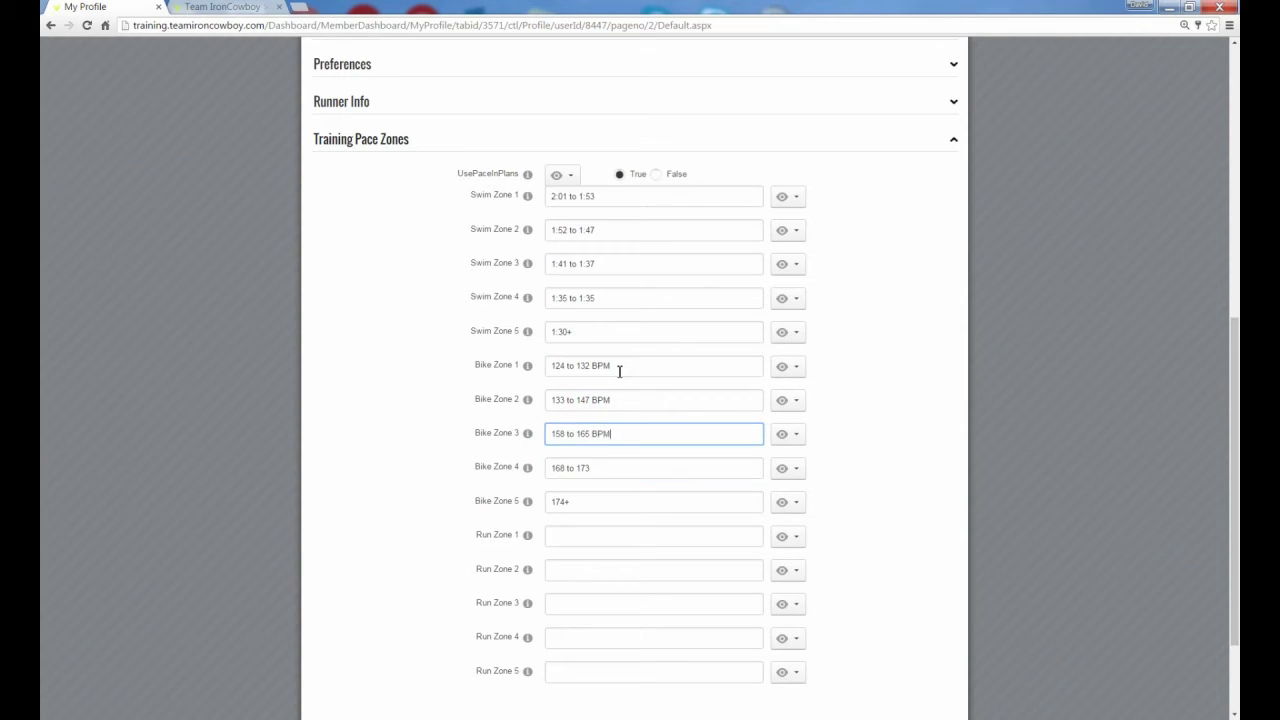
Append the unit BPM to the Bike Zone 4 and Bike Zone 5 ranges and save the profile
{"action": "key", "text": "Tab"}
{"action": "key", "text": "End"}
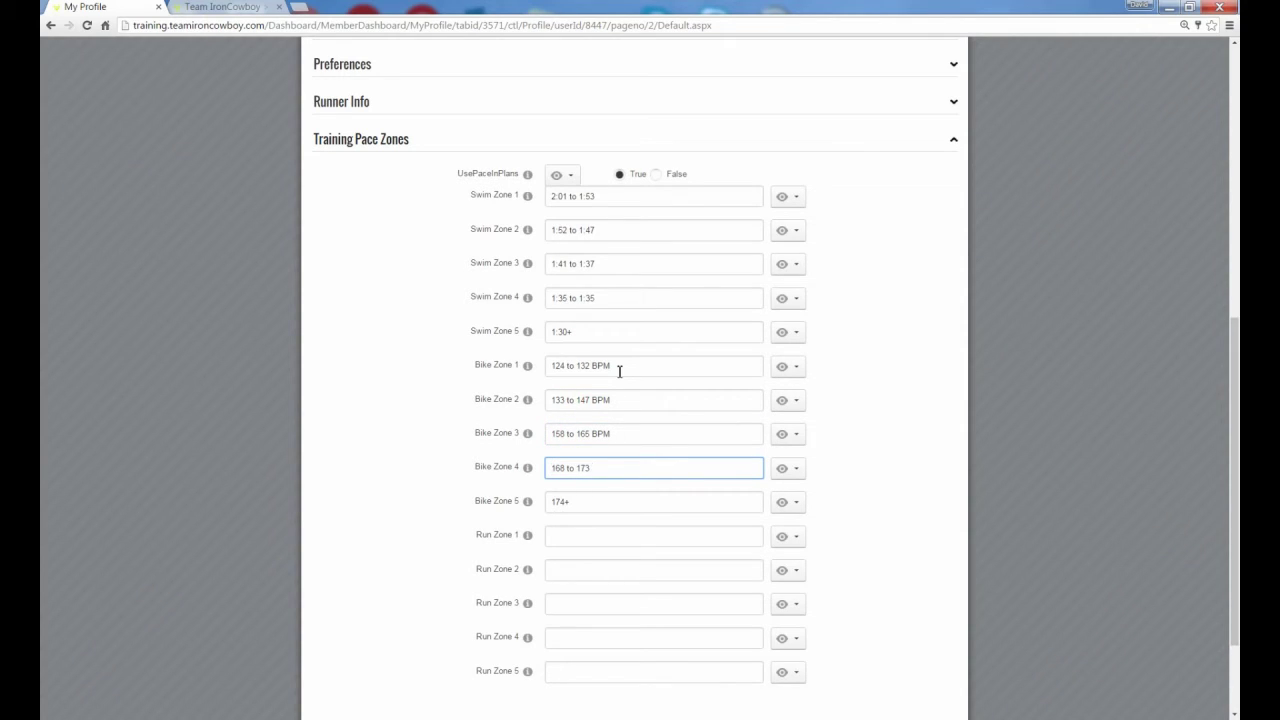
{"action": "type", "text": "BPM"}
{"action": "key", "text": "Tab"}
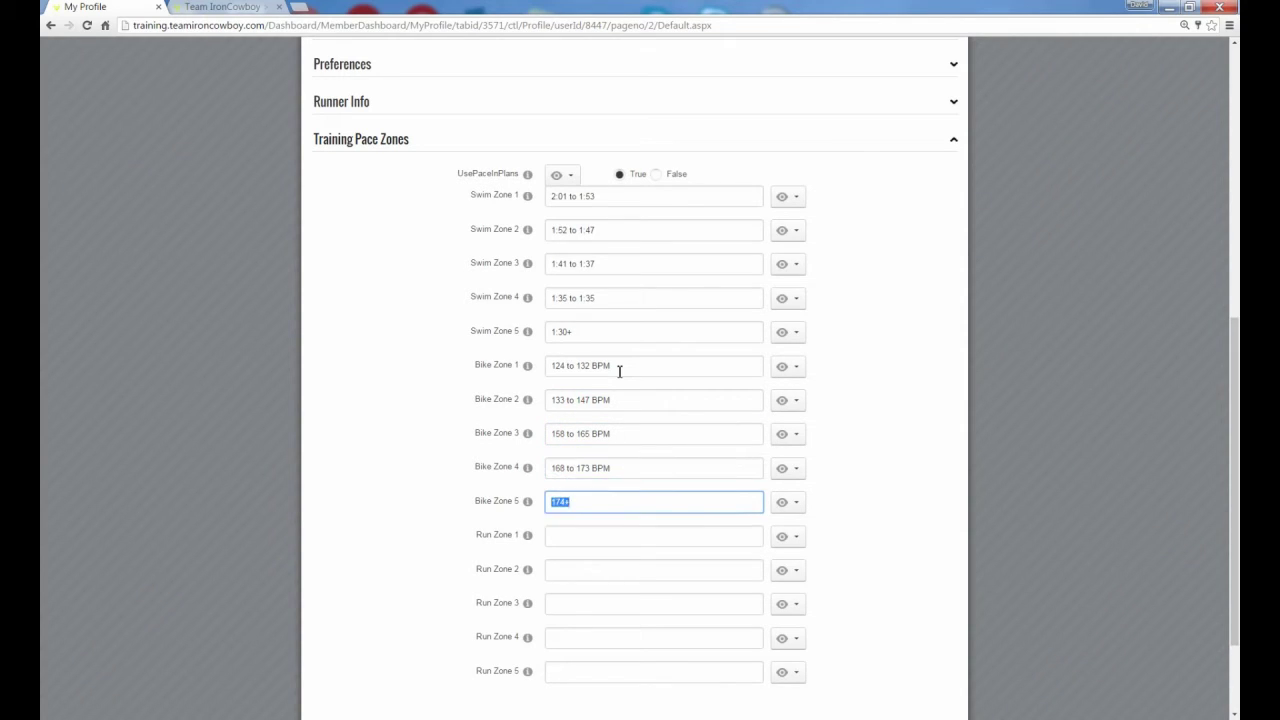
{"action": "key", "text": "End"}
{"action": "type", "text": "BPM"}
{"action": "scroll", "coordinate": [629, 471], "scroll_direction": "down", "scroll_amount": 2}
{"action": "left_click", "coordinate": [350, 600]}
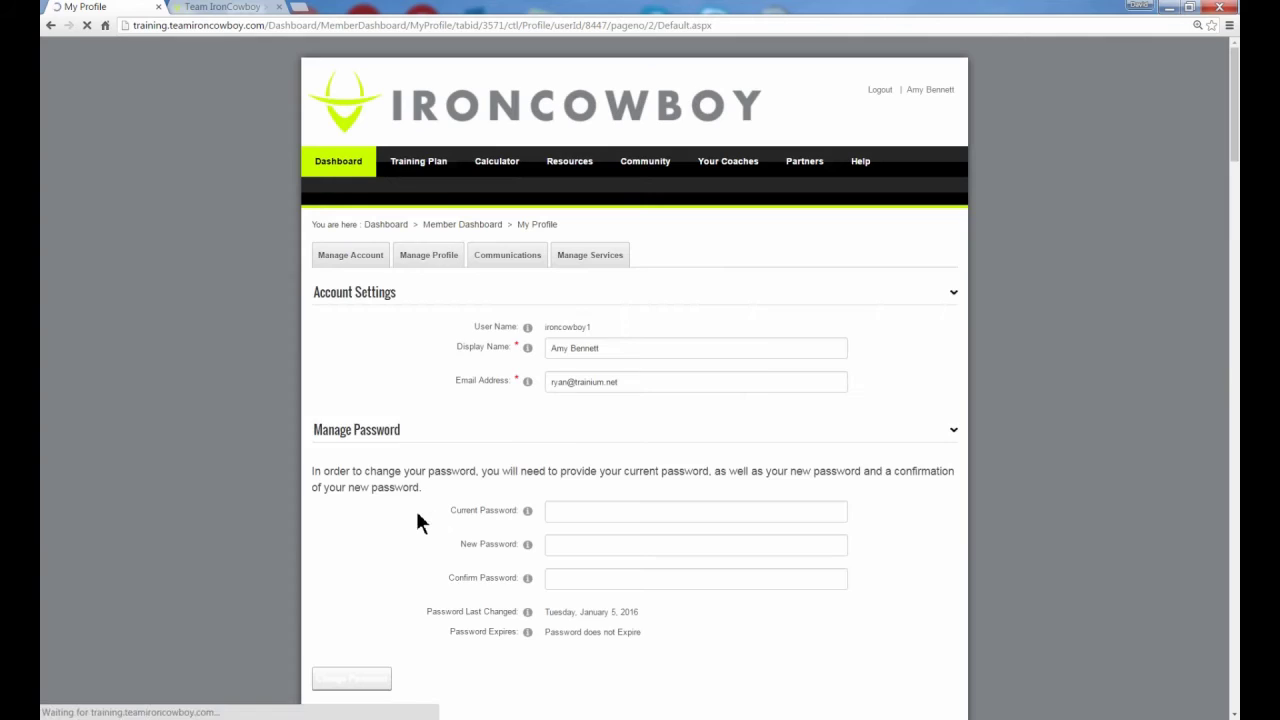
View the training plan again and highlight the Bike Zone 1 label and its BPM range in Saturday's Cycling Force workout
{"action": "mouse_move", "coordinate": [428, 166]}
{"action": "left_click", "coordinate": [423, 189]}
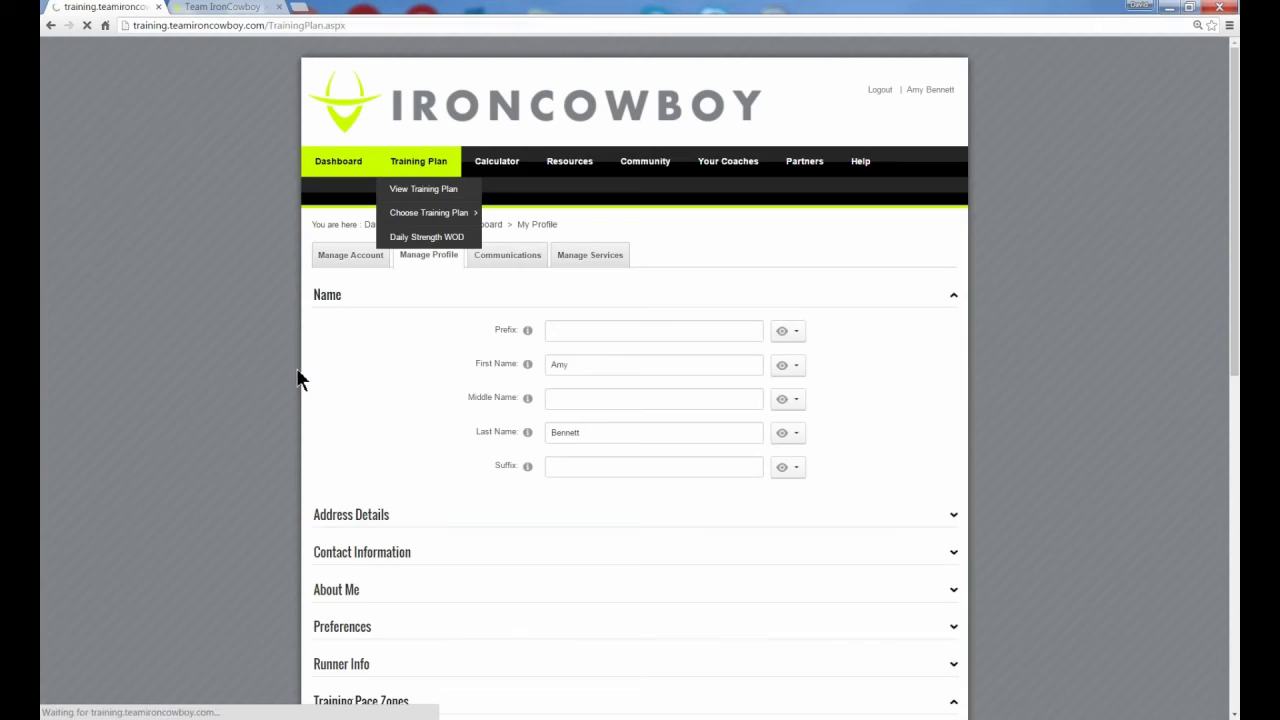
{"action": "scroll", "coordinate": [235, 503], "scroll_direction": "down", "scroll_amount": 4}
{"action": "scroll", "coordinate": [231, 490], "scroll_direction": "down", "scroll_amount": 5}
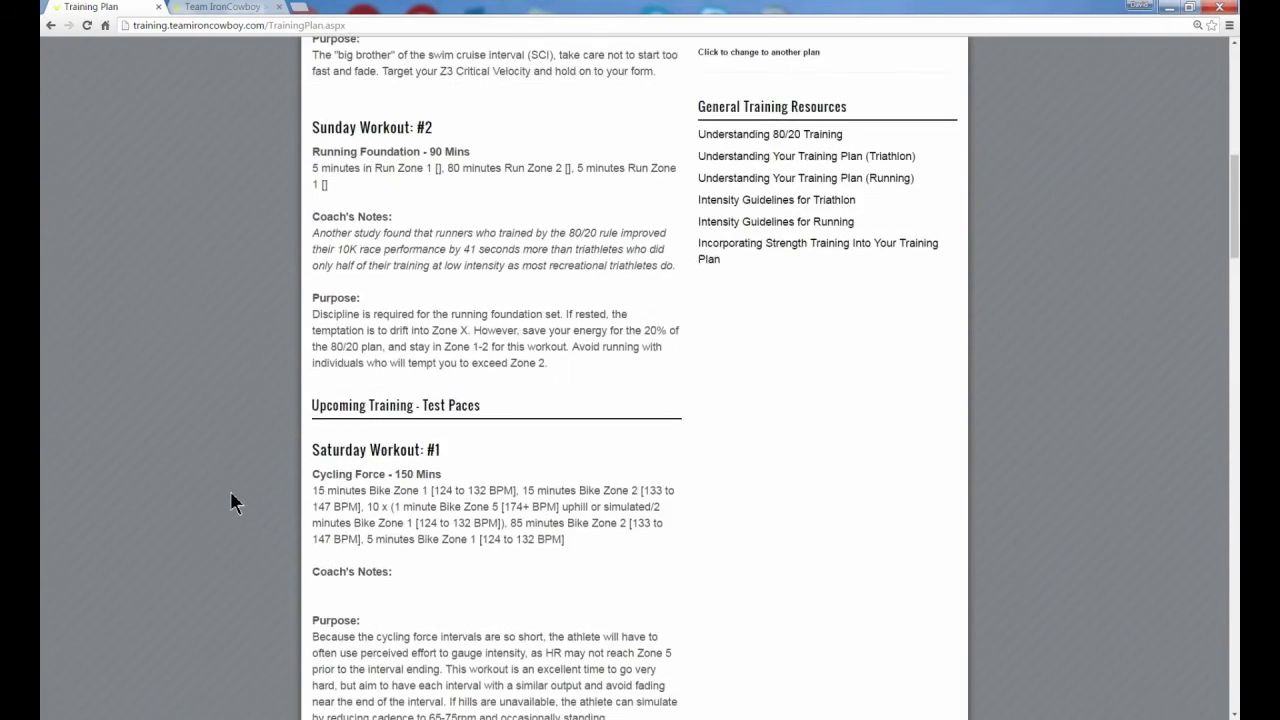
{"action": "left_click_drag", "start_coordinate": [432, 265], "coordinate": [516, 265]}
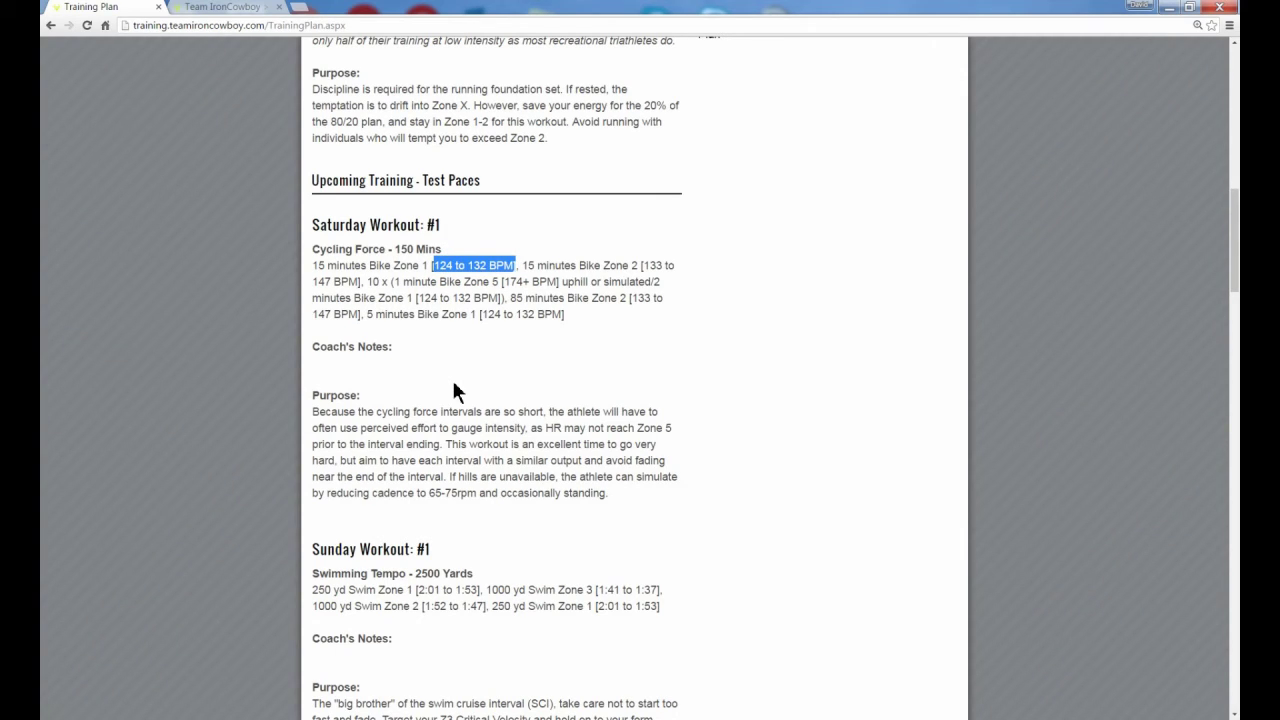
{"action": "left_click", "coordinate": [454, 300]}
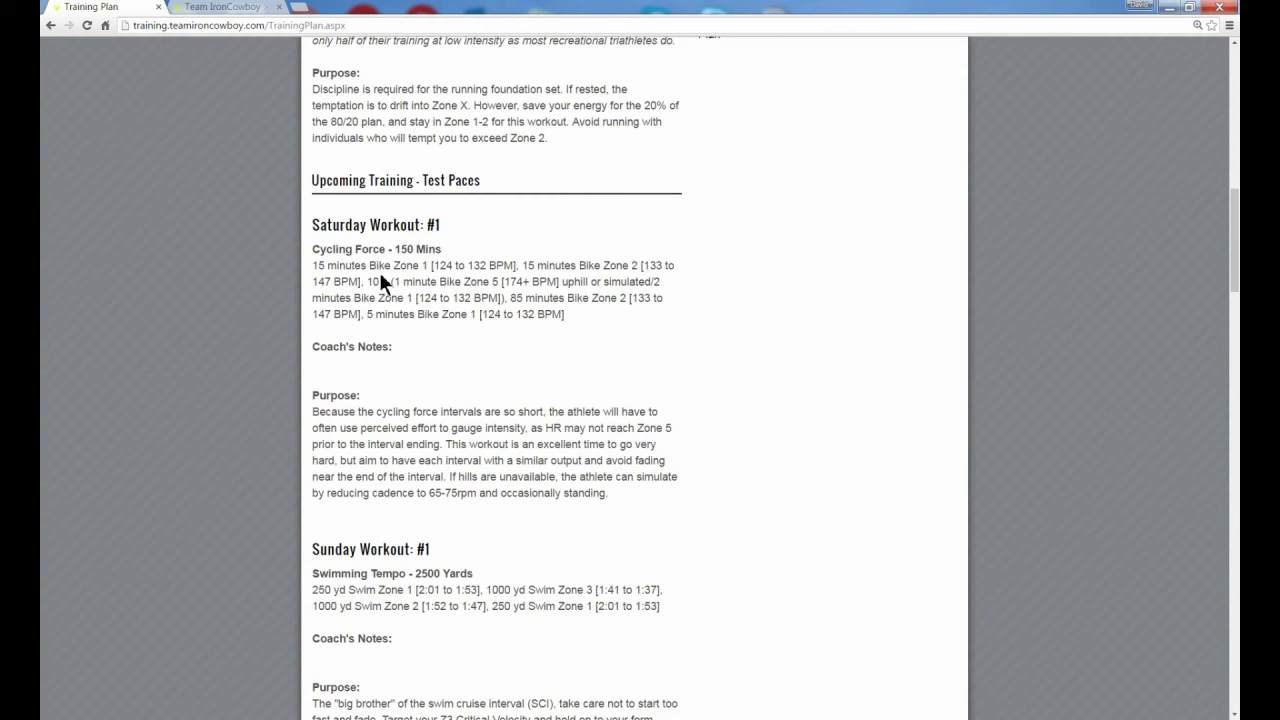
{"action": "left_click_drag", "start_coordinate": [370, 265], "coordinate": [420, 269]}
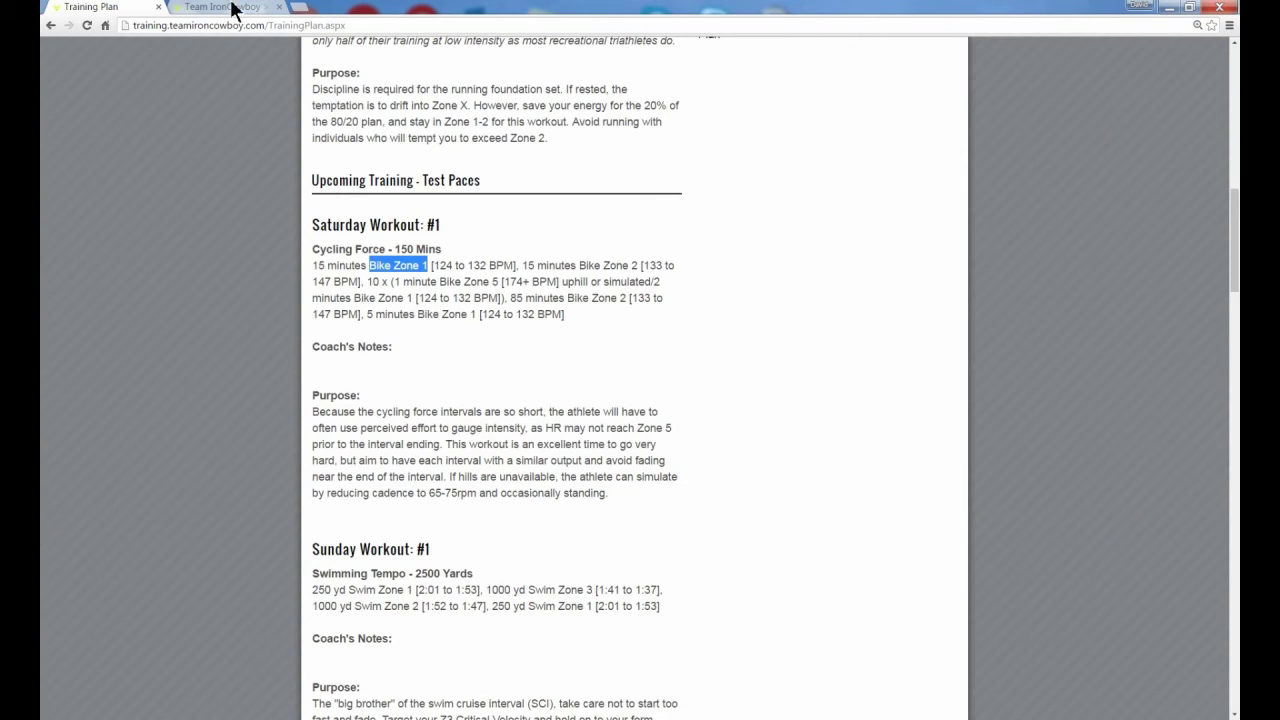
{"action": "left_click", "coordinate": [460, 268]}
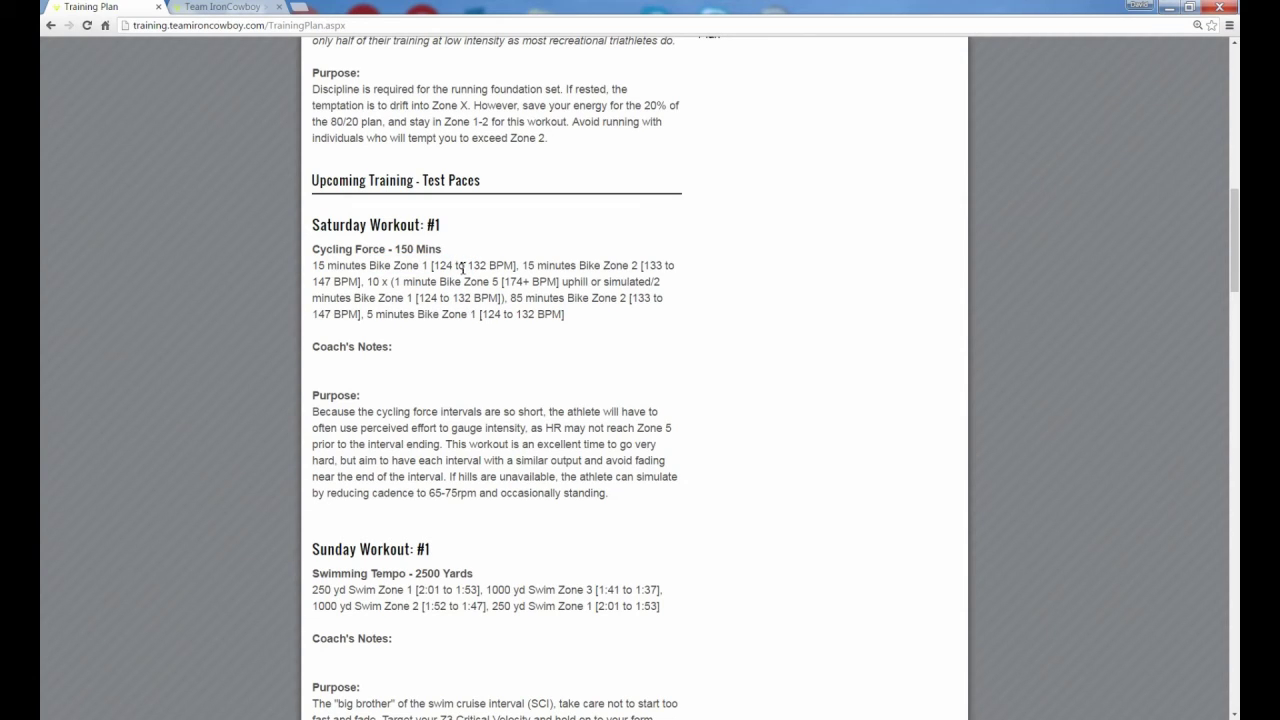
Examine the run zone brackets in Sunday's Running Foundation workout under Upcoming Training - Test Paces
{"action": "scroll", "coordinate": [500, 400], "scroll_direction": "down", "scroll_amount": 1}
{"action": "scroll", "coordinate": [504, 418], "scroll_direction": "down", "scroll_amount": 3}
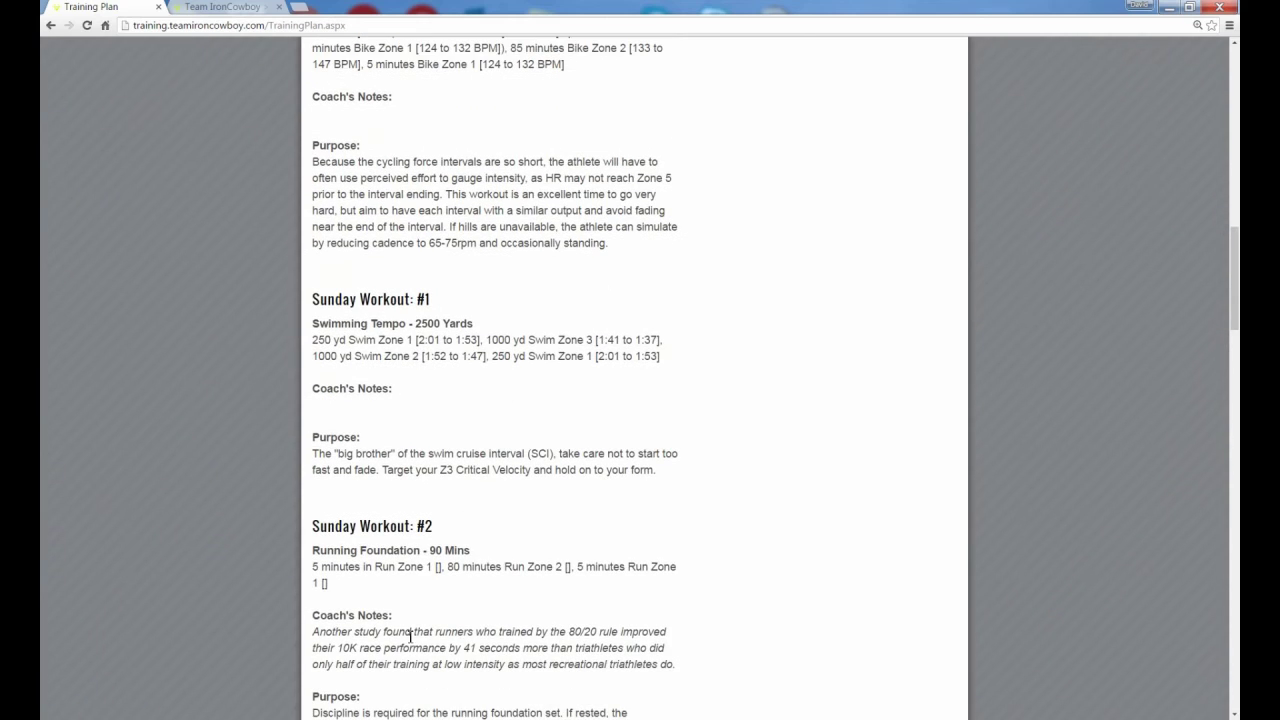
{"action": "left_click", "coordinate": [437, 568]}
Reopen the athlete's profile for editing and check the per-mile zone ranges in the Run Pace Calculator
{"action": "scroll", "coordinate": [651, 450], "scroll_direction": "up", "scroll_amount": 4}
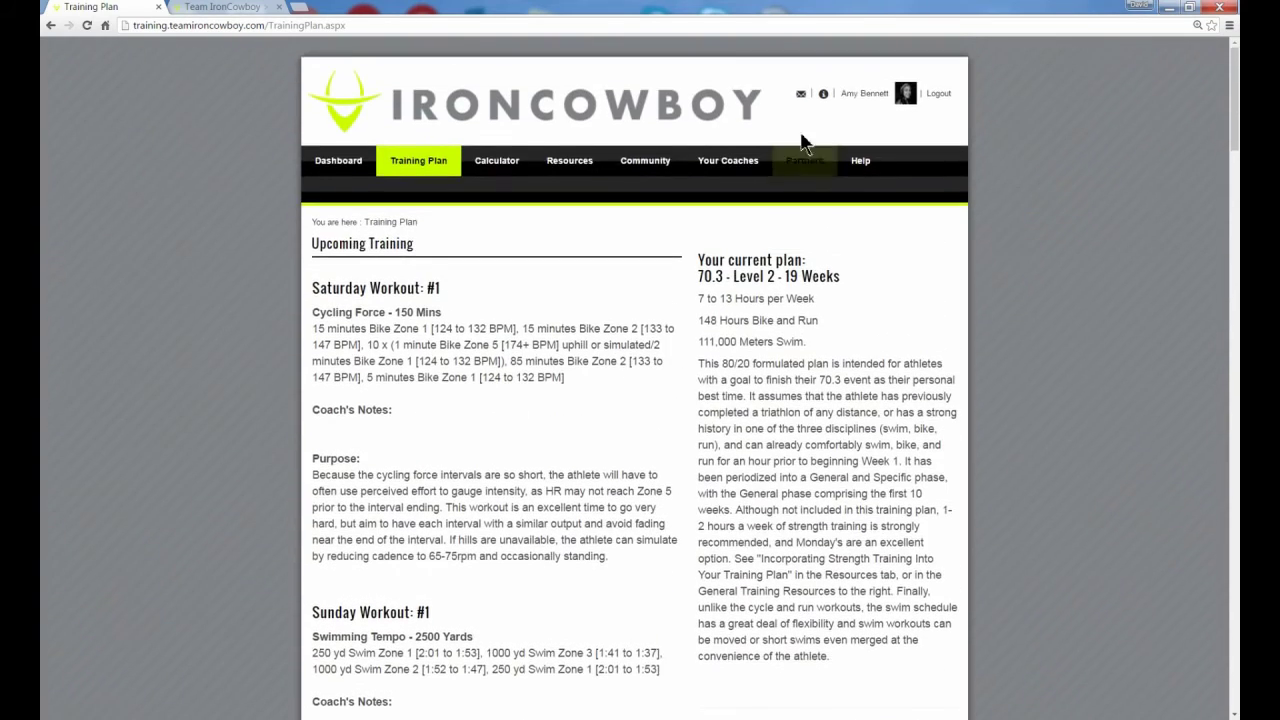
{"action": "left_click", "coordinate": [863, 90]}
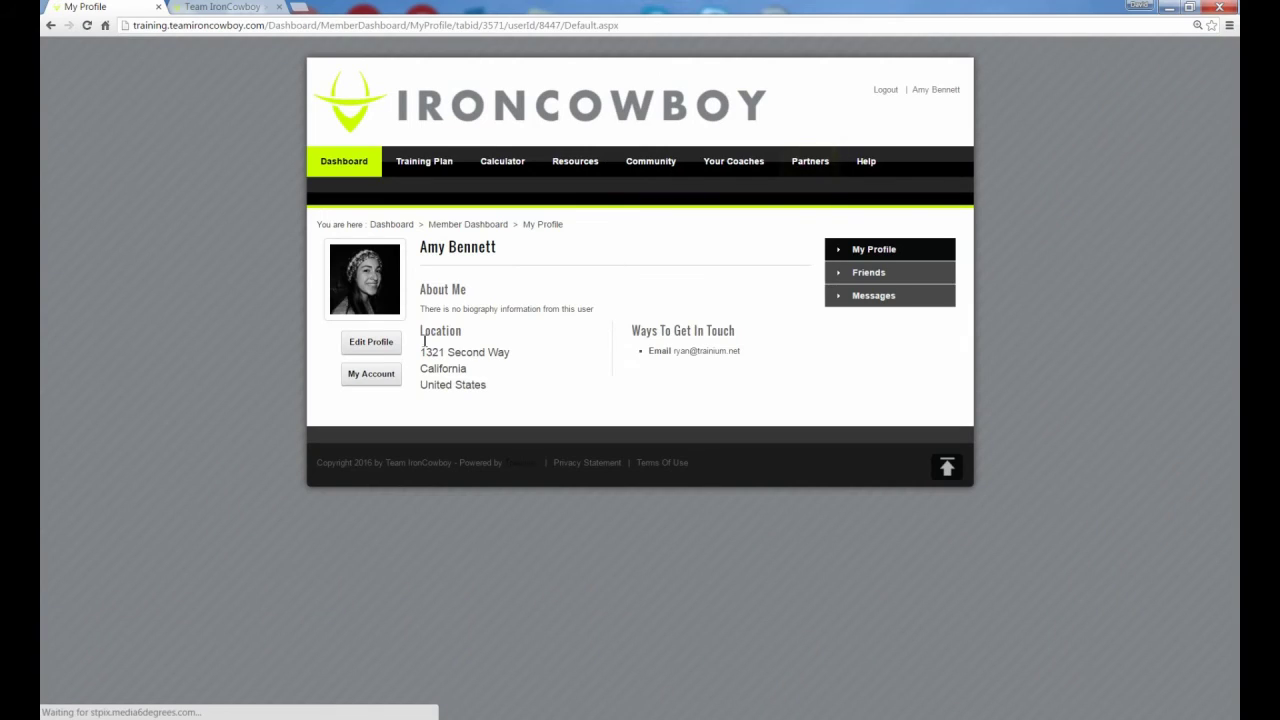
{"action": "left_click", "coordinate": [367, 342]}
{"action": "left_click", "coordinate": [240, 7]}
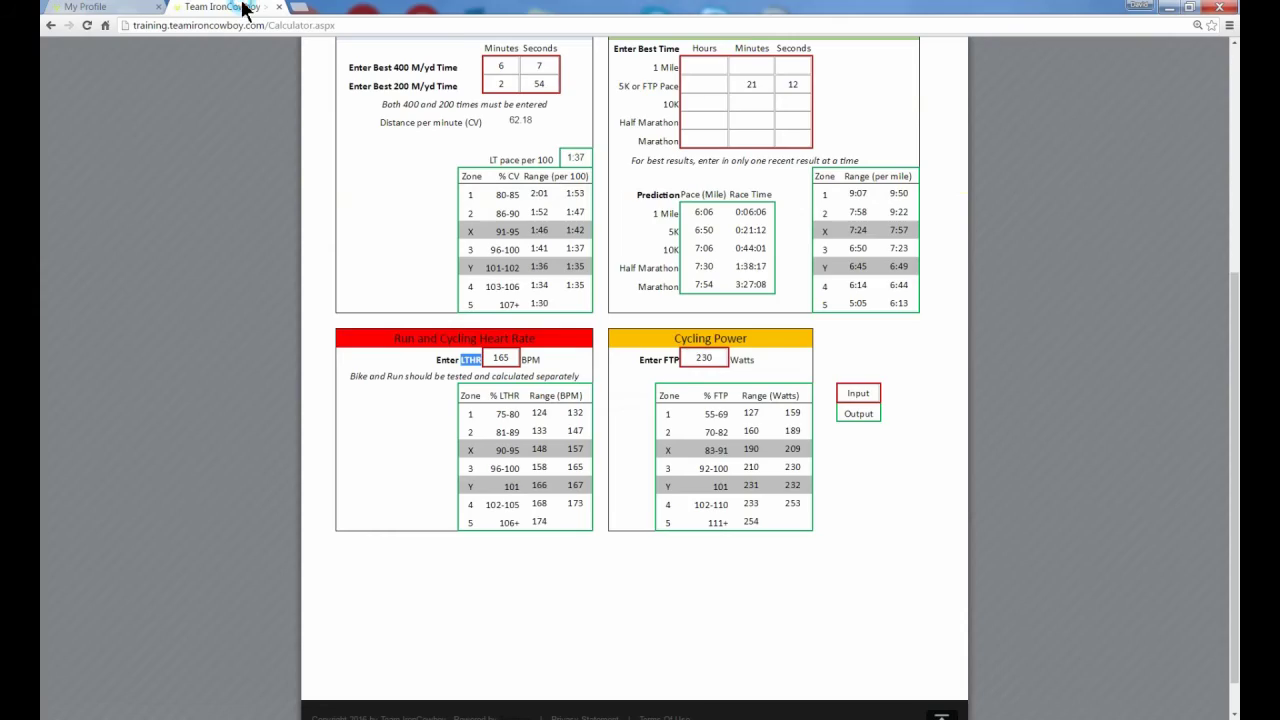
{"action": "scroll", "coordinate": [823, 494], "scroll_direction": "up", "scroll_amount": 1}
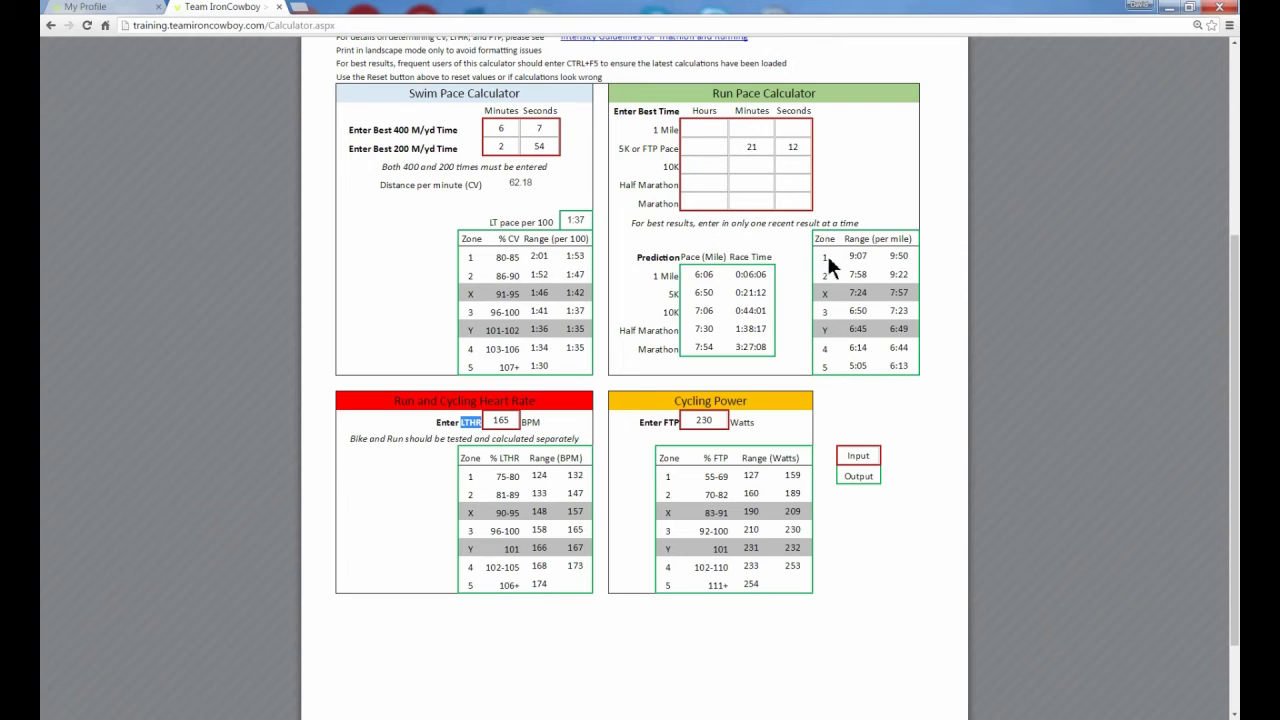
Enter 9:50 - 9:07 for Run Zone 1 and 9:22 - 7:58 for Run Zone 2 in the profile's Training Pace Zones
{"action": "left_click", "coordinate": [128, 7]}
{"action": "scroll", "coordinate": [592, 540], "scroll_direction": "down", "scroll_amount": 7}
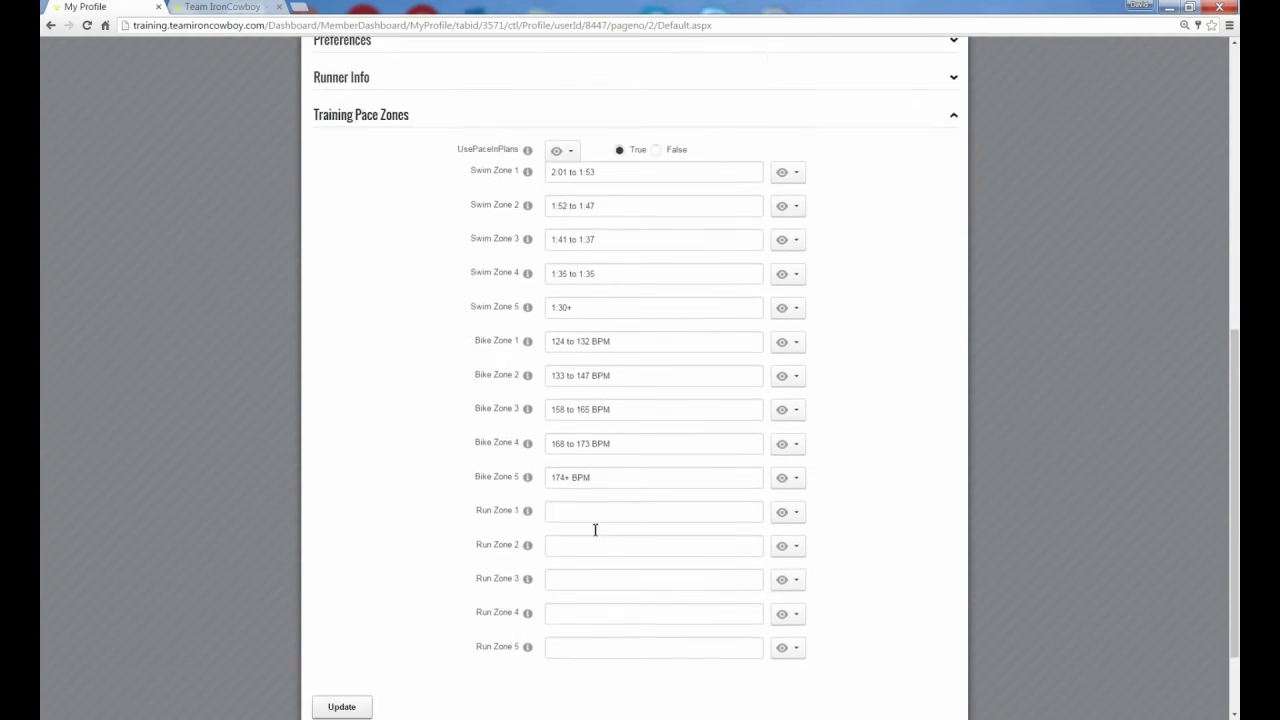
{"action": "left_click", "coordinate": [588, 402]}
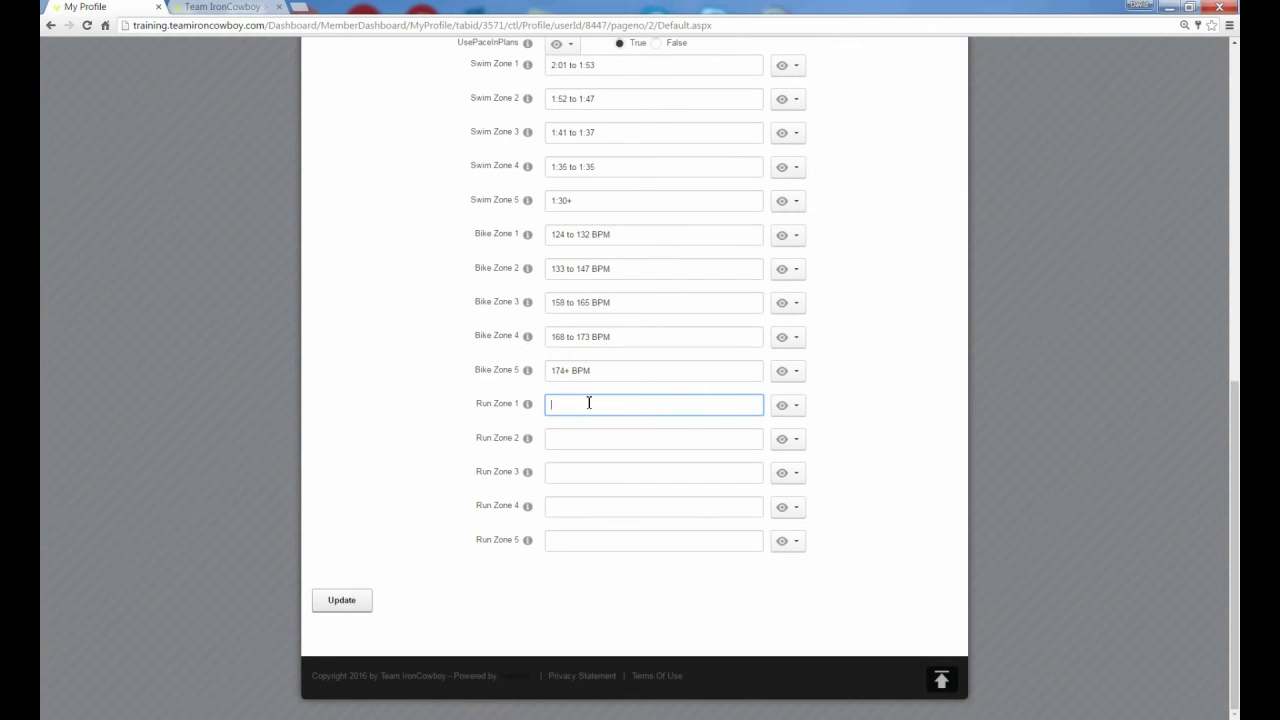
{"action": "type", "text": "9:50 - 9:20"}
{"action": "key", "text": "BackSpace"}
{"action": "key", "text": "BackSpace"}
{"action": "key", "text": "Tab"}
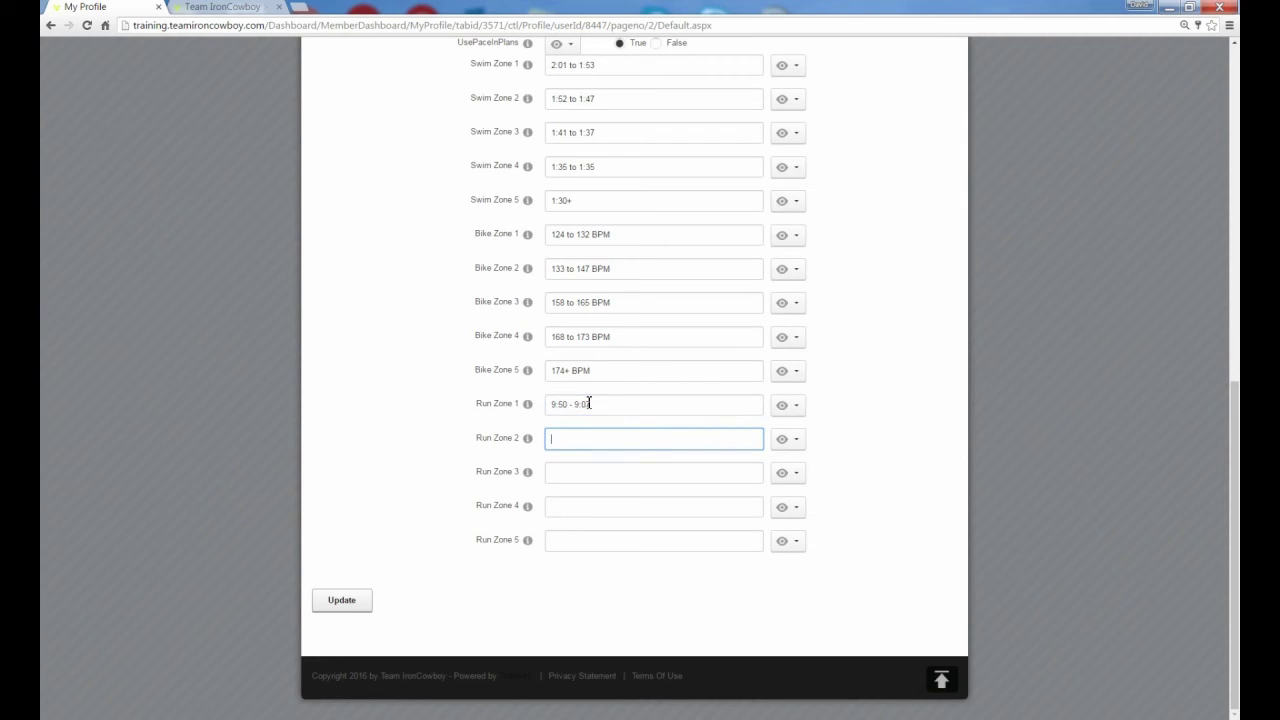
{"action": "type", "text": "9:22 - 7:58"}
{"action": "key", "text": "Tab"}
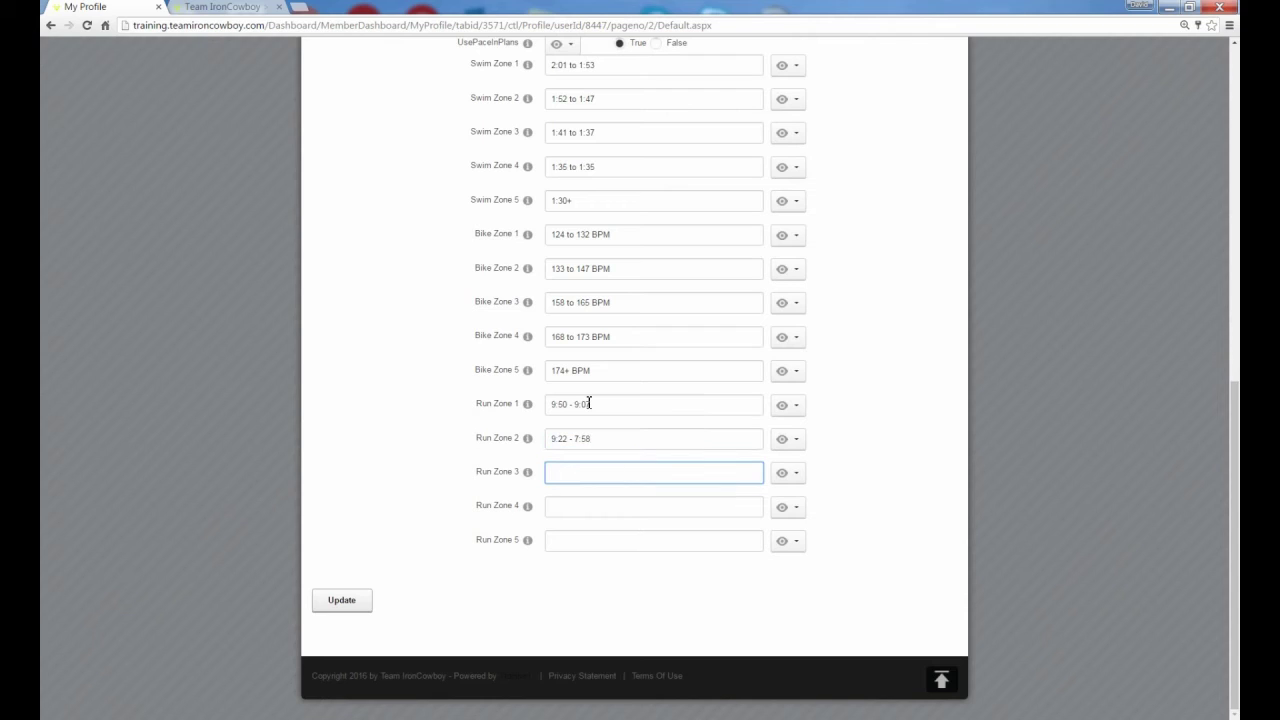
Set Run Zone 3 to 7:23 - 6:50 and Run Zone 4 to 6:44 - 6:14, using a hyphen in both ranges
{"action": "type", "text": "7:23 to 6:50"}
{"action": "key", "text": "Tab"}
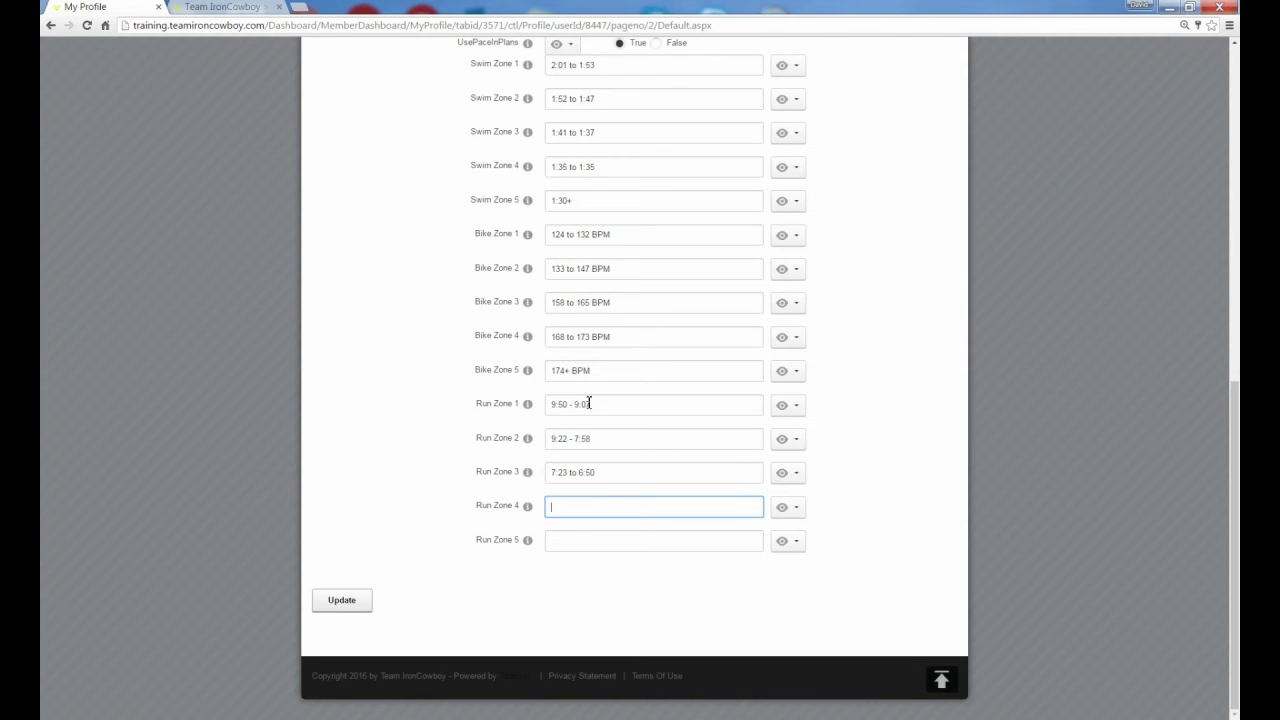
{"action": "type", "text": "6:44 - 6:14"}
{"action": "left_click", "coordinate": [578, 472]}
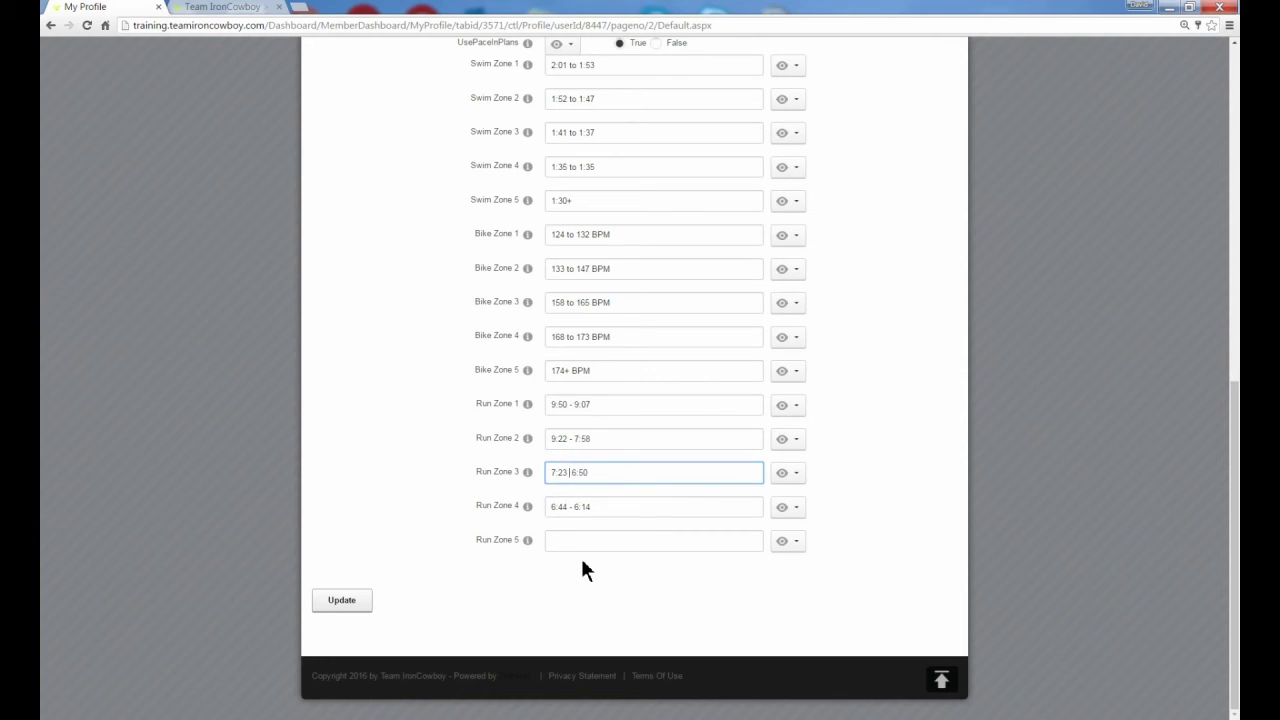
{"action": "key", "text": "Delete"}
{"action": "key", "text": "Delete"}
{"action": "type", "text": "-"}
Set Run Zone 5 to 6:13 - 5:05 and save the profile
{"action": "left_click", "coordinate": [602, 542]}
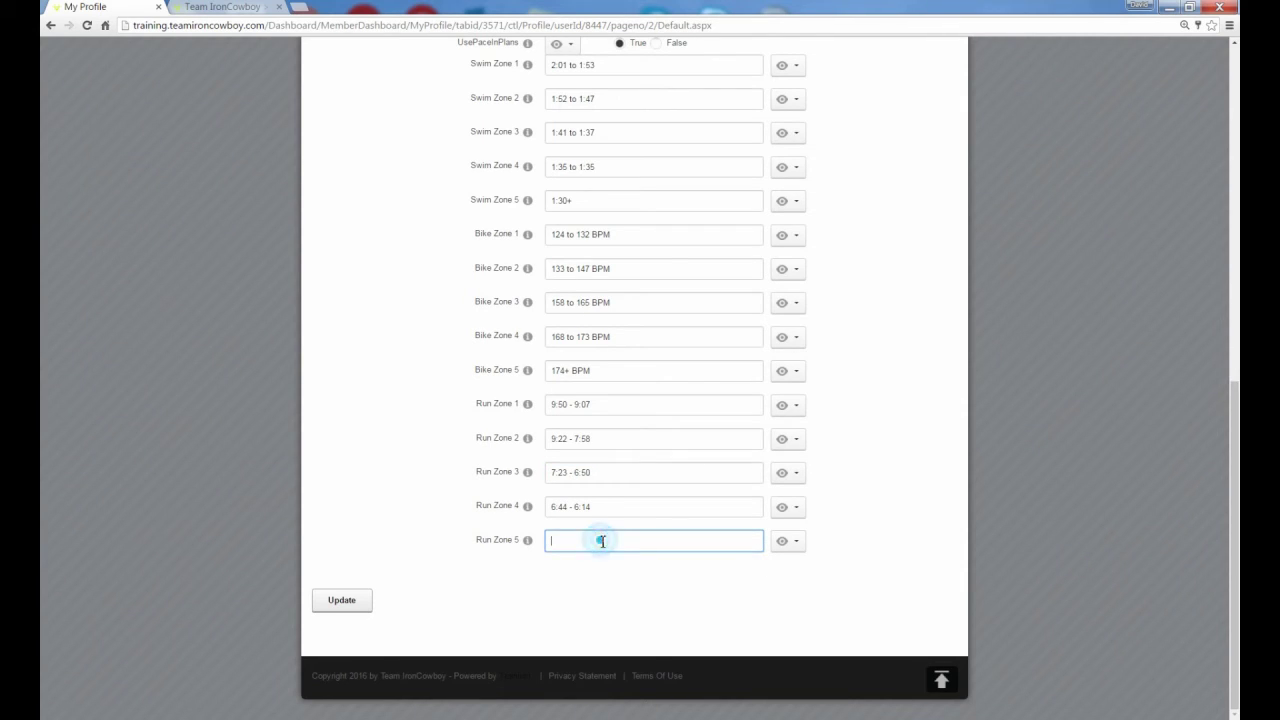
{"action": "type", "text": "6:13"}
{"action": "type", "text": " - 5"}
{"action": "type", "text": ":0"}
{"action": "type", "text": "0"}
{"action": "left_click", "coordinate": [340, 600]}
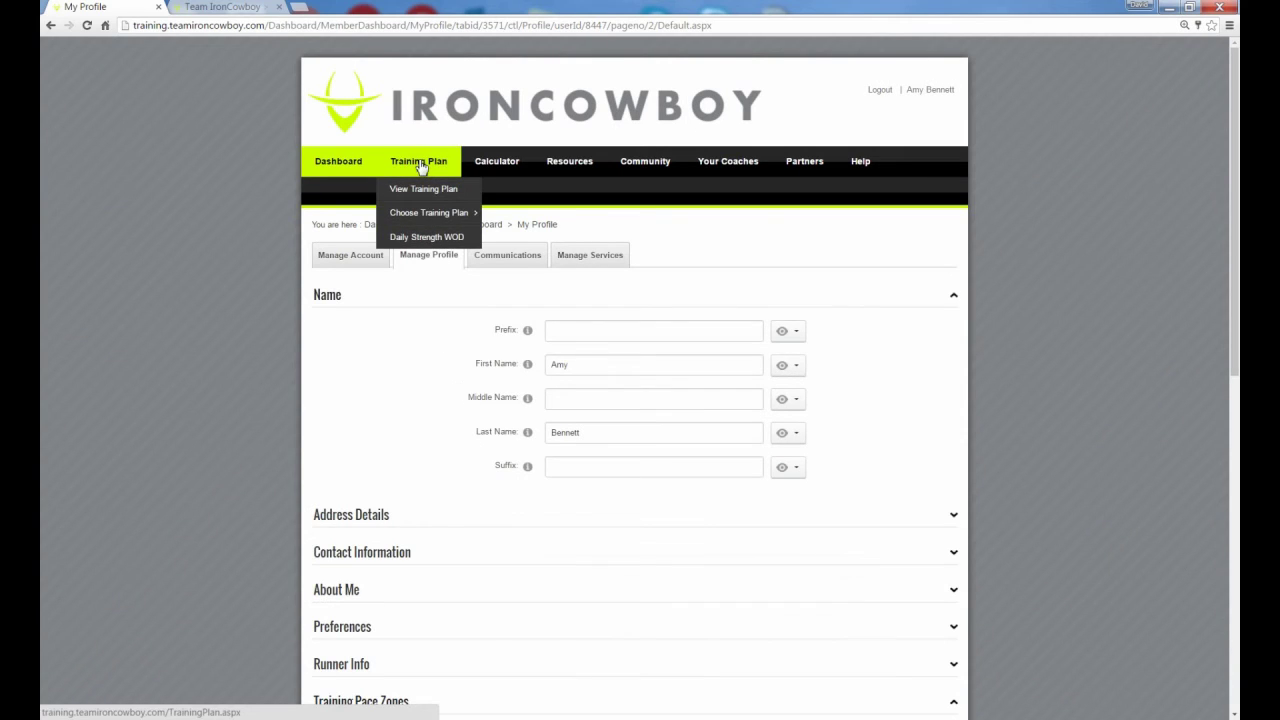
View the training plan and highlight the Run Zone 1 and Run Zone 2 pace ranges in Sunday's Running Foundation workout
{"action": "left_click", "coordinate": [418, 162]}
{"action": "scroll", "coordinate": [477, 456], "scroll_direction": "down", "scroll_amount": 7}
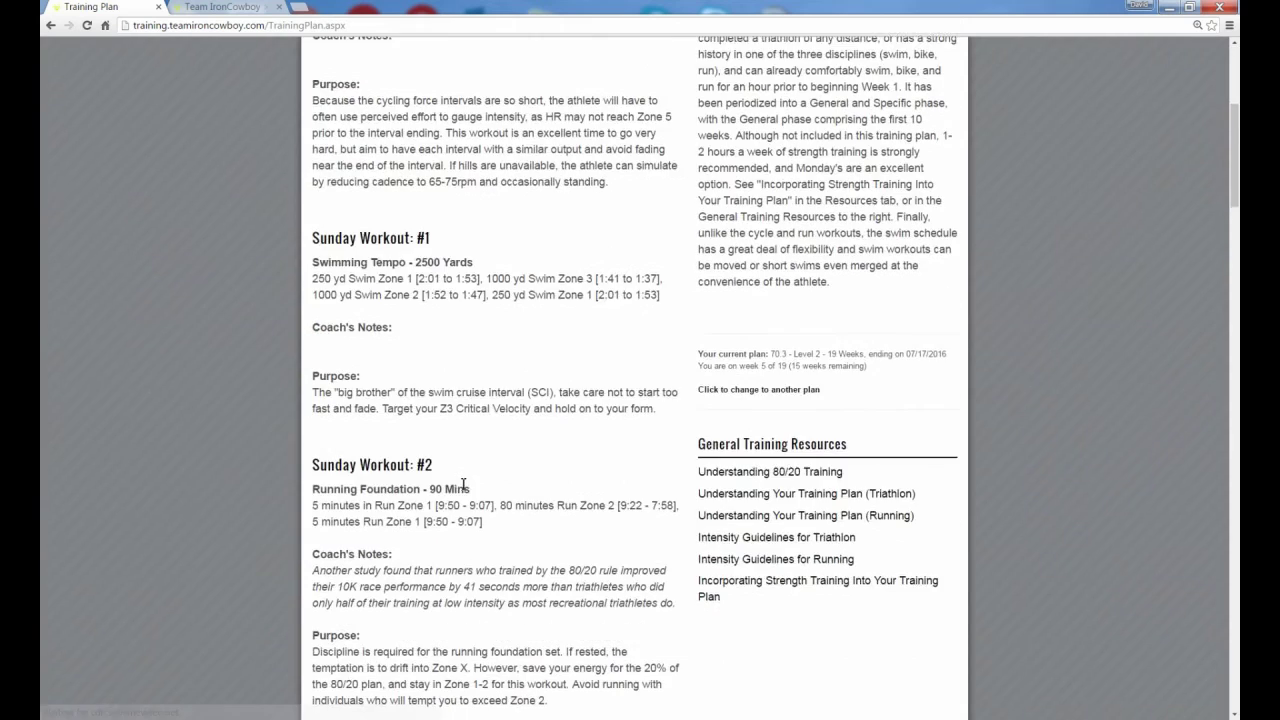
{"action": "scroll", "coordinate": [461, 486], "scroll_direction": "down", "scroll_amount": 6}
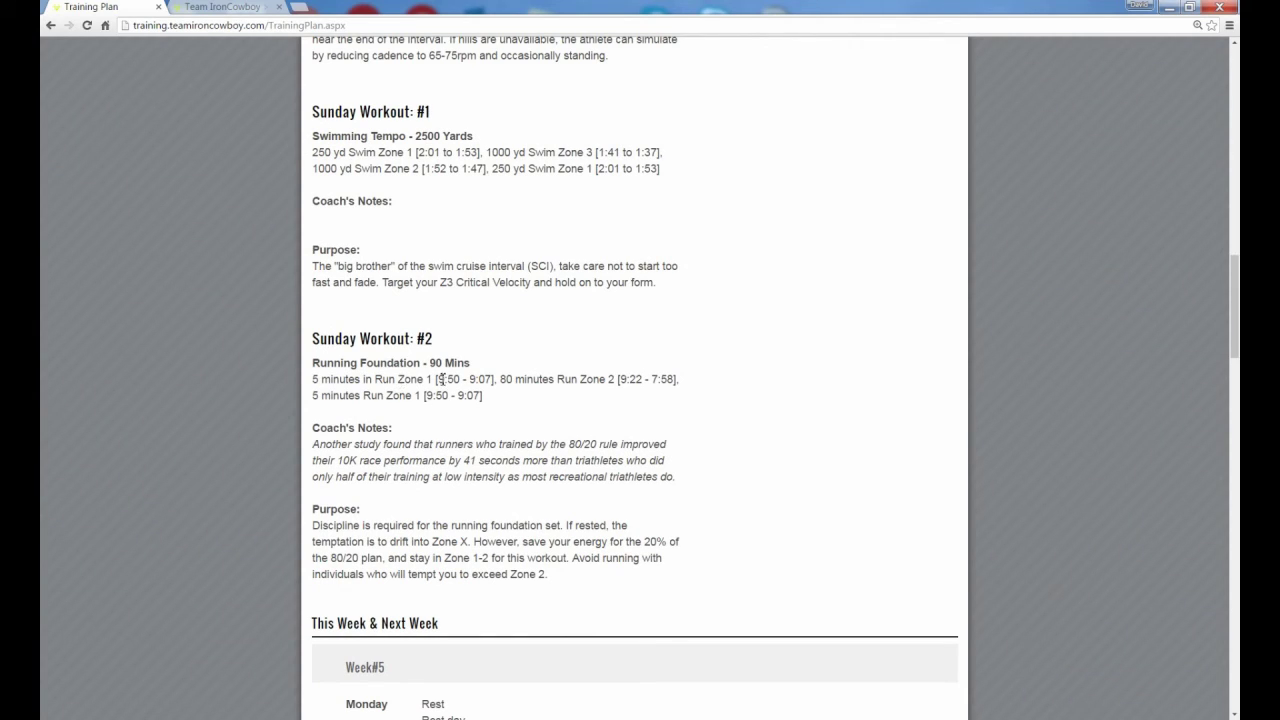
{"action": "left_click_drag", "start_coordinate": [436, 381], "coordinate": [495, 384]}
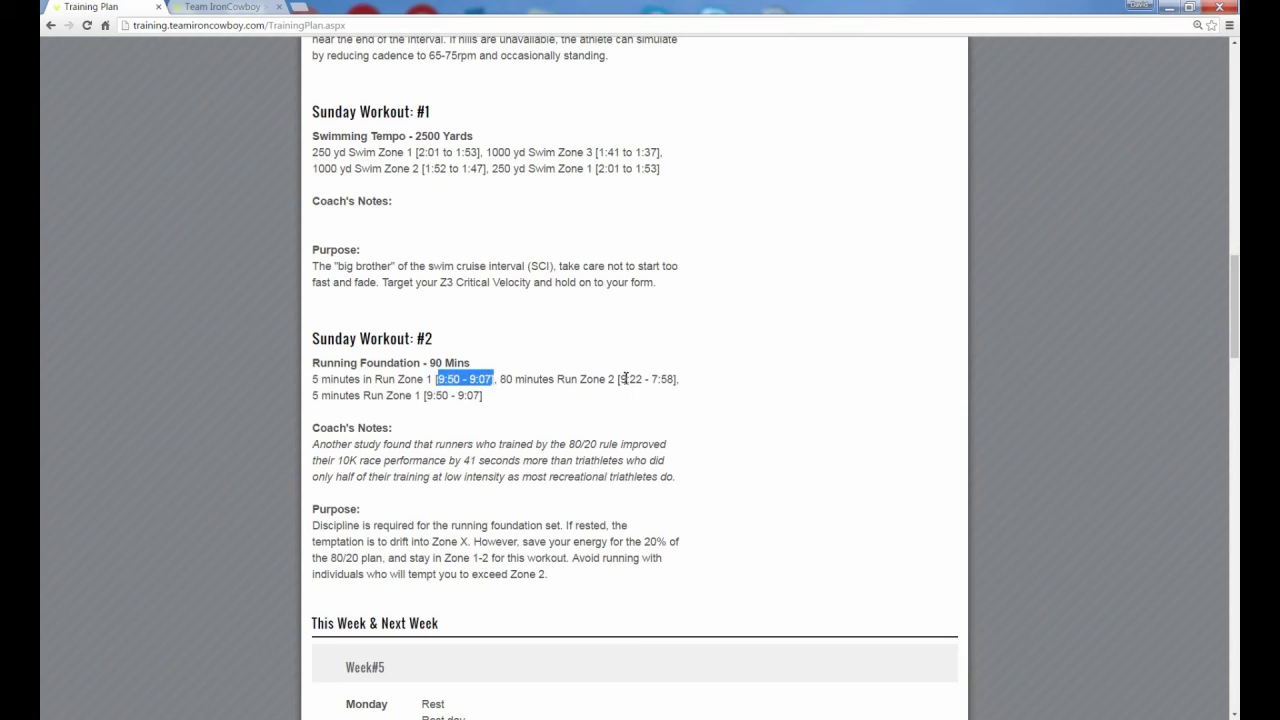
{"action": "left_click_drag", "start_coordinate": [619, 381], "coordinate": [676, 383]}
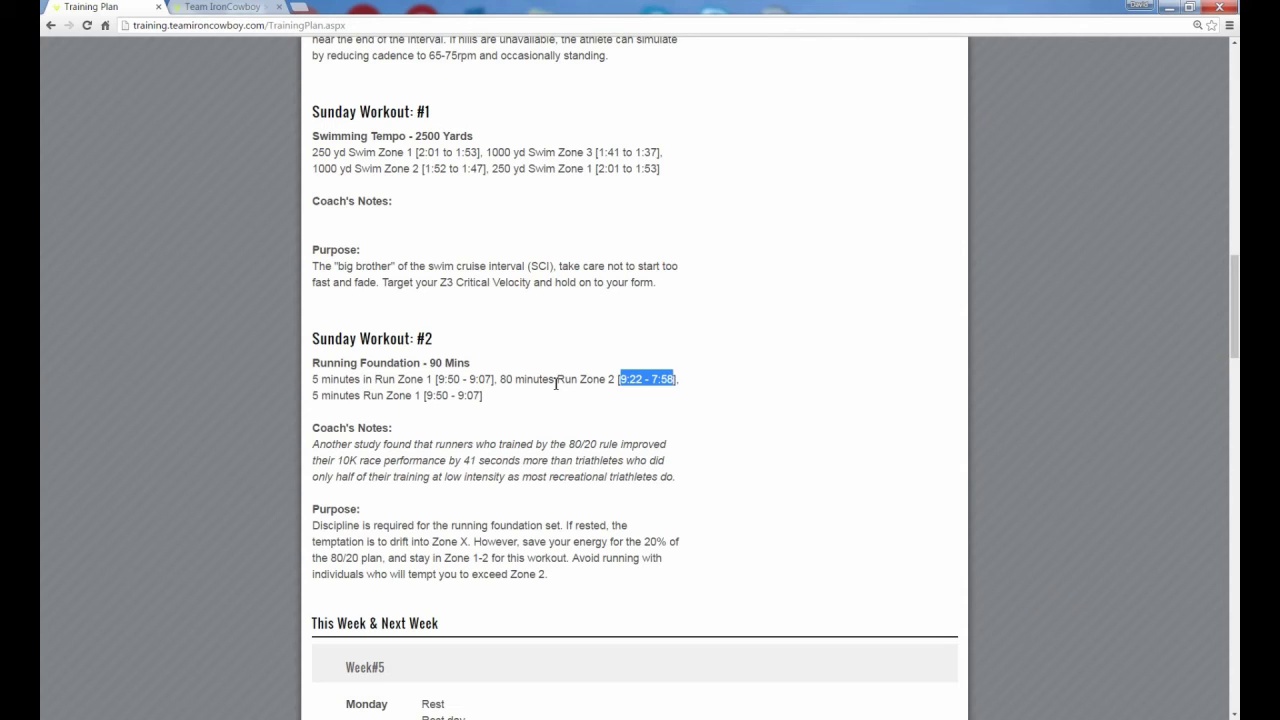
Reopen the athlete's profile for editing and inspect the BPM unit in Bike Zone 1 and the Run Zone 1 range
{"action": "scroll", "coordinate": [556, 383], "scroll_direction": "up", "scroll_amount": 15}
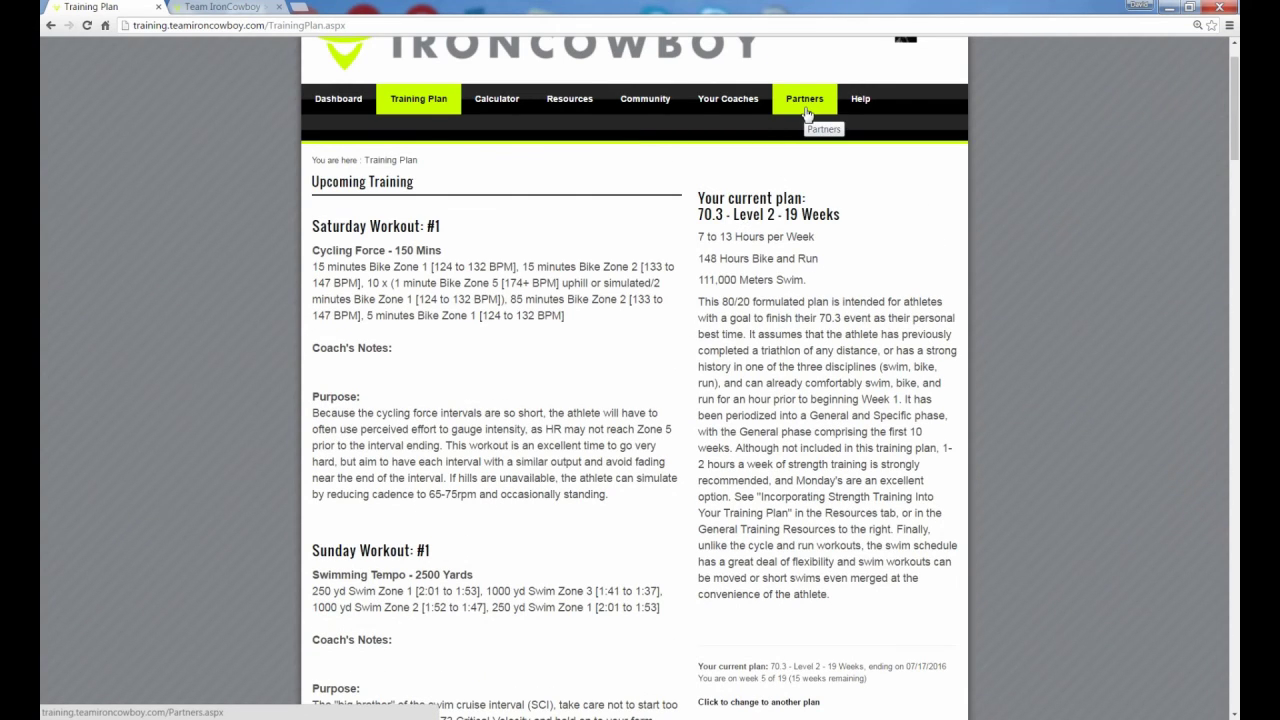
{"action": "scroll", "coordinate": [806, 113], "scroll_direction": "up", "scroll_amount": 1}
{"action": "left_click", "coordinate": [872, 88]}
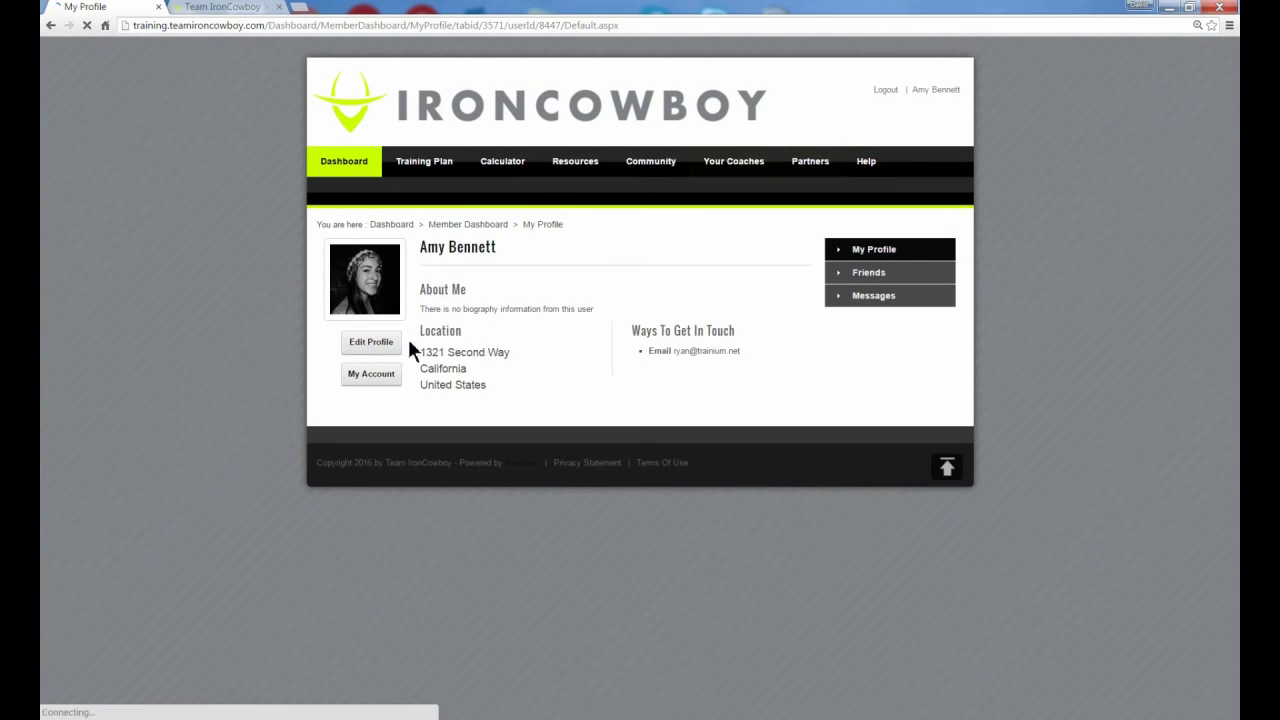
{"action": "left_click", "coordinate": [382, 343]}
{"action": "scroll", "coordinate": [641, 589], "scroll_direction": "down", "scroll_amount": 1}
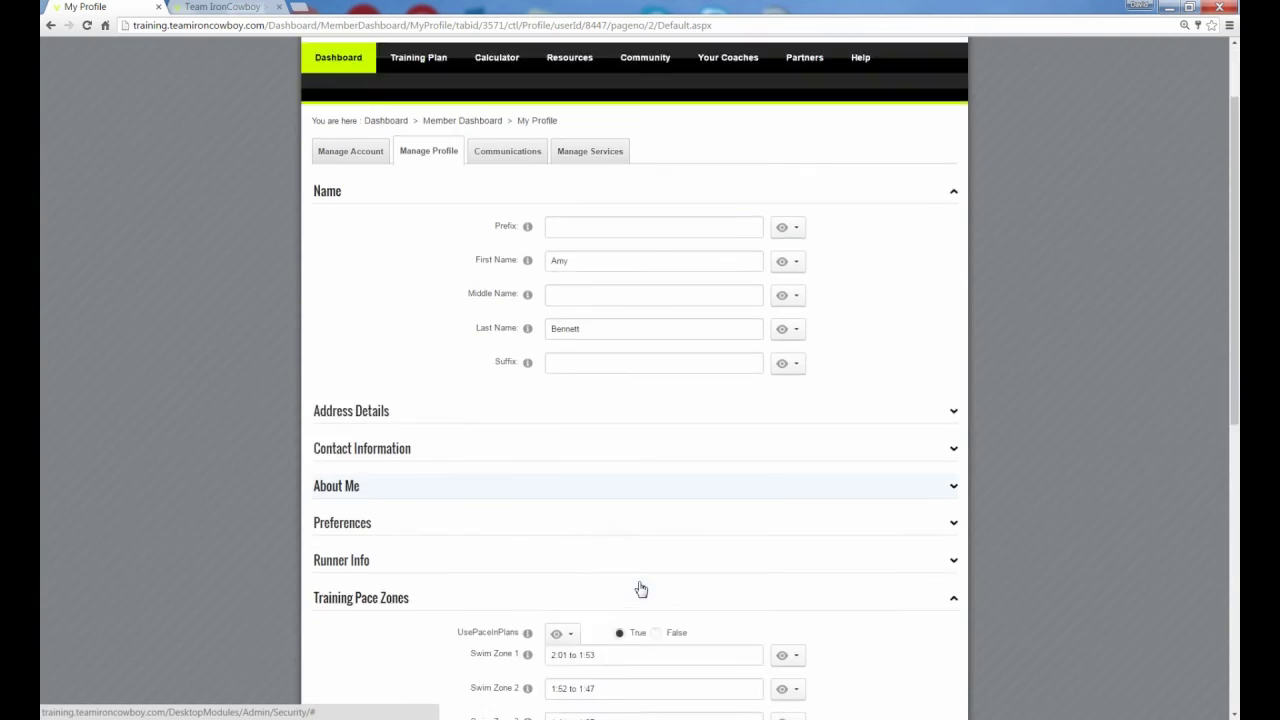
{"action": "scroll", "coordinate": [641, 589], "scroll_direction": "down", "scroll_amount": 6}
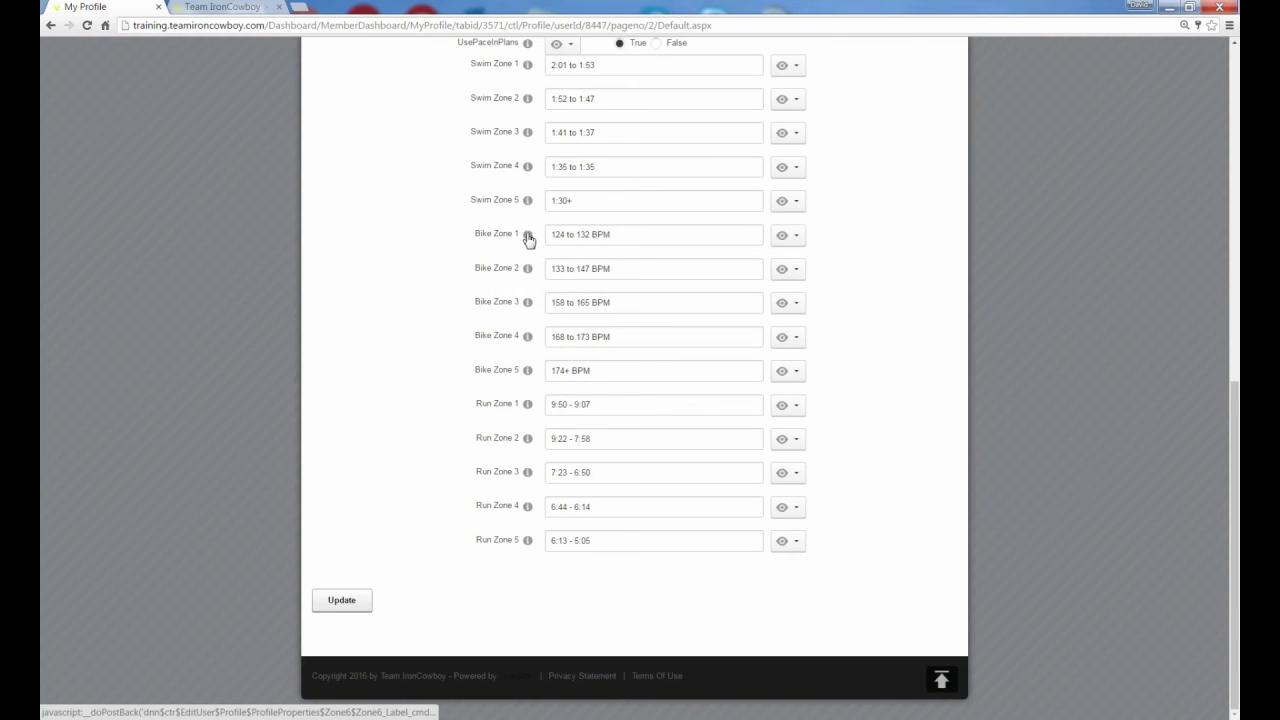
{"action": "mouse_move", "coordinate": [528, 238]}
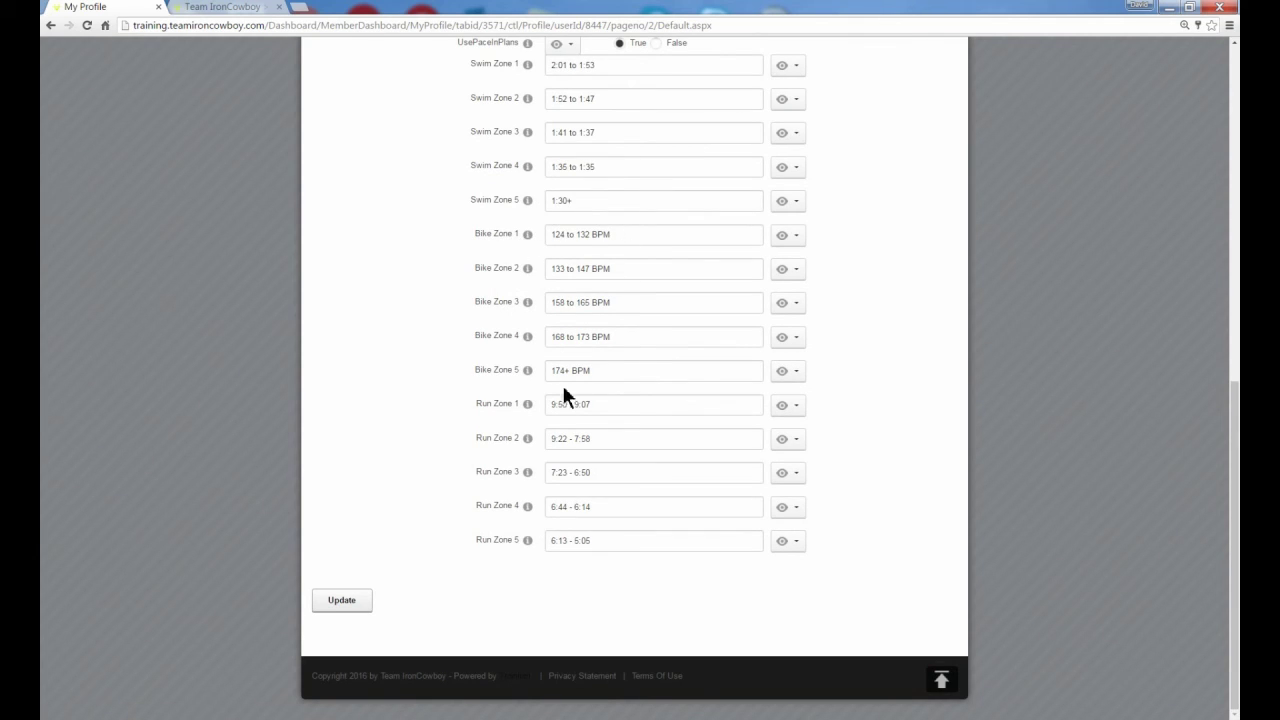
{"action": "mouse_move", "coordinate": [592, 235]}
{"action": "left_mouse_down"}
{"action": "mouse_move", "coordinate": [622, 236]}
{"action": "mouse_move", "coordinate": [611, 236]}
{"action": "left_mouse_up"}
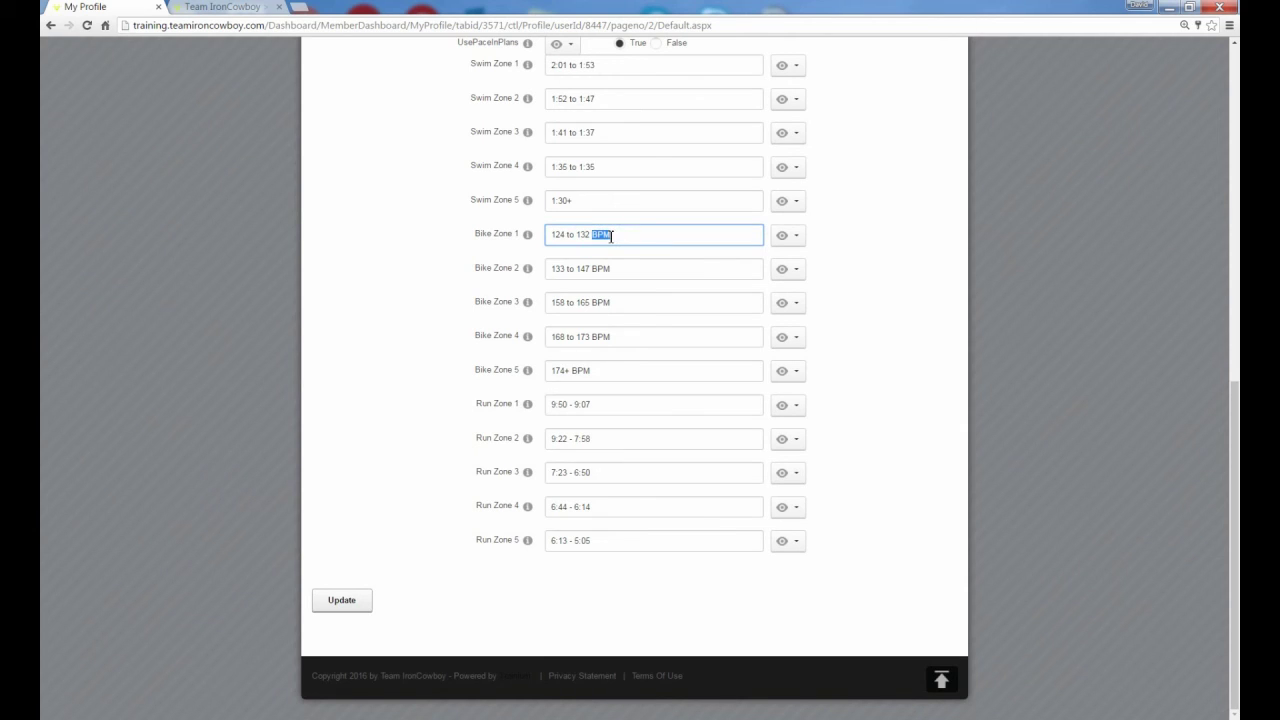
{"action": "left_click", "coordinate": [614, 406]}
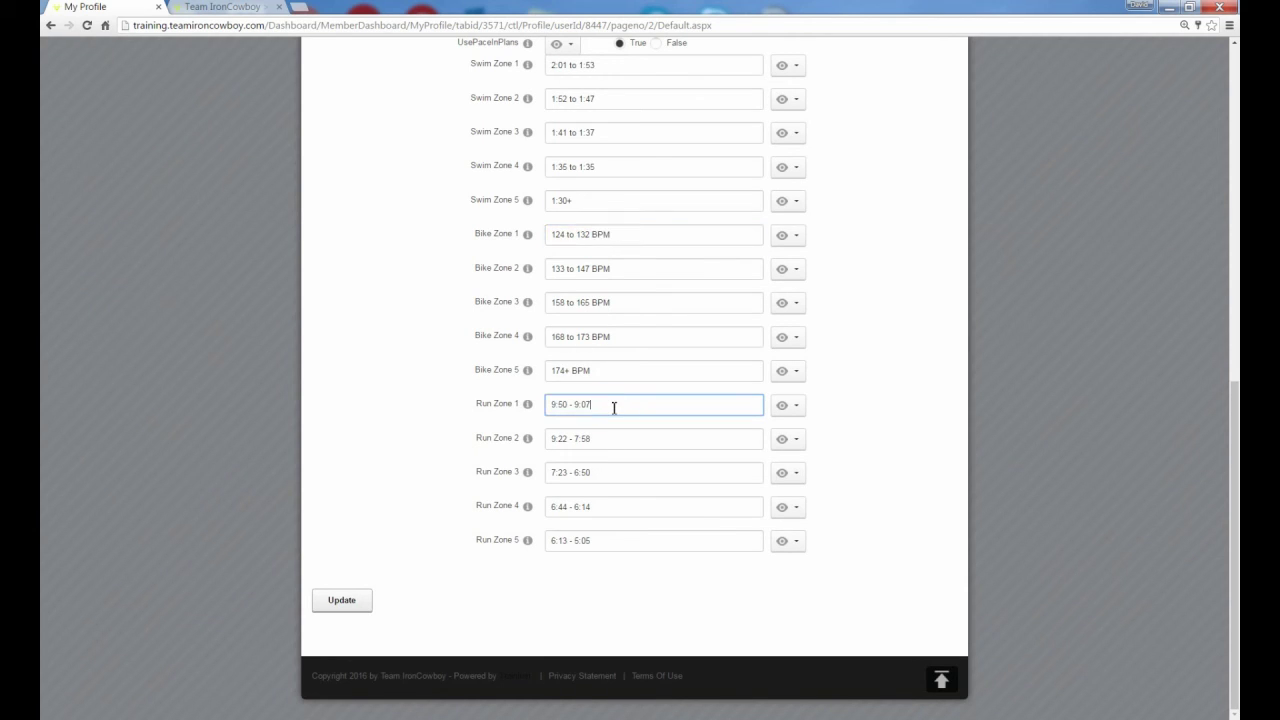
Set the LTHR to 168 BPM in the Run and Cycling Heart Rate calculator
{"action": "left_click", "coordinate": [217, 9]}
{"action": "left_click_drag", "start_coordinate": [516, 420], "coordinate": [453, 412]}
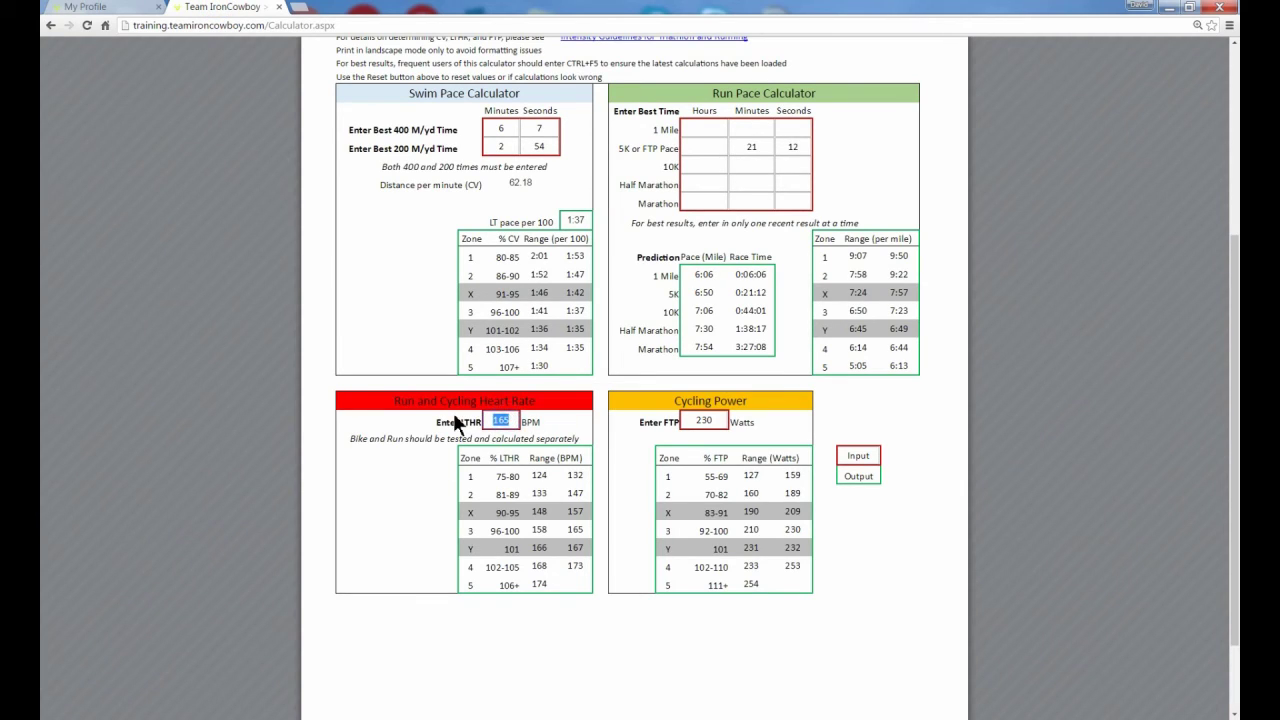
{"action": "type", "text": "168"}
{"action": "left_click", "coordinate": [394, 528]}
Compare the calculator's swim, run and bike zone ranges with the Training Pace Zones in the athlete's profile
{"action": "left_click", "coordinate": [118, 8]}
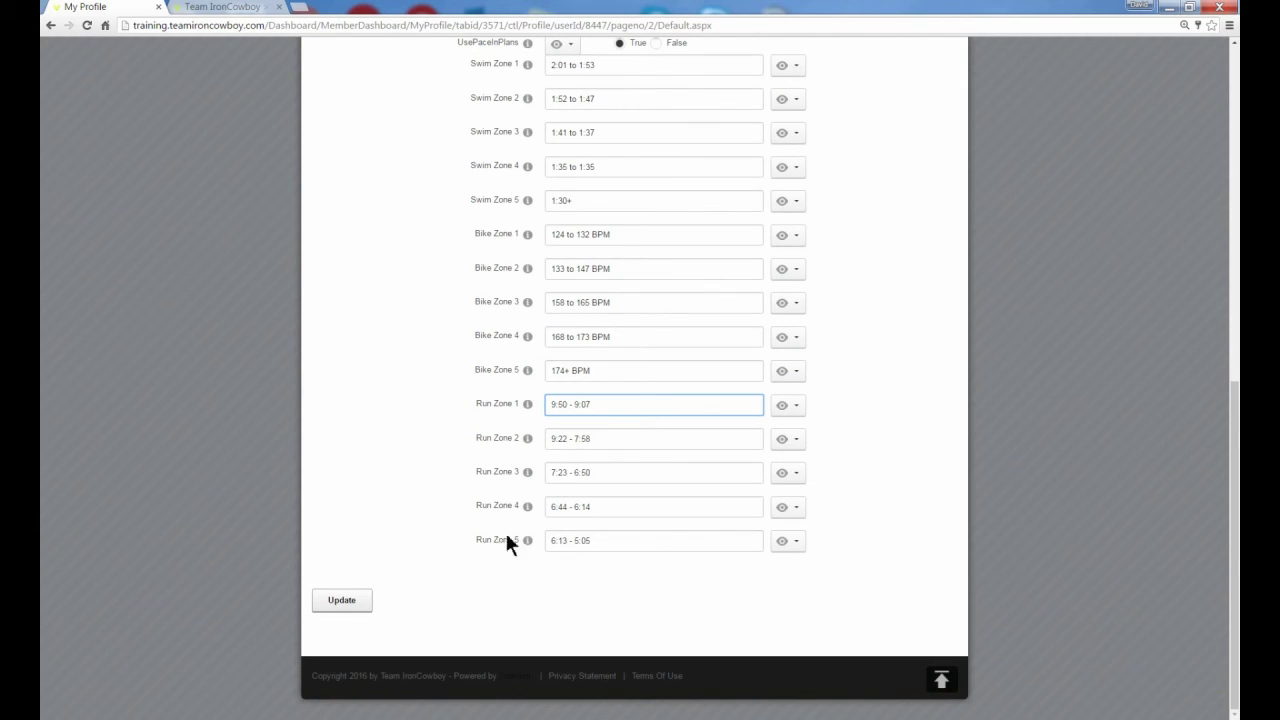
{"action": "scroll", "coordinate": [499, 205], "scroll_direction": "up", "scroll_amount": 1}
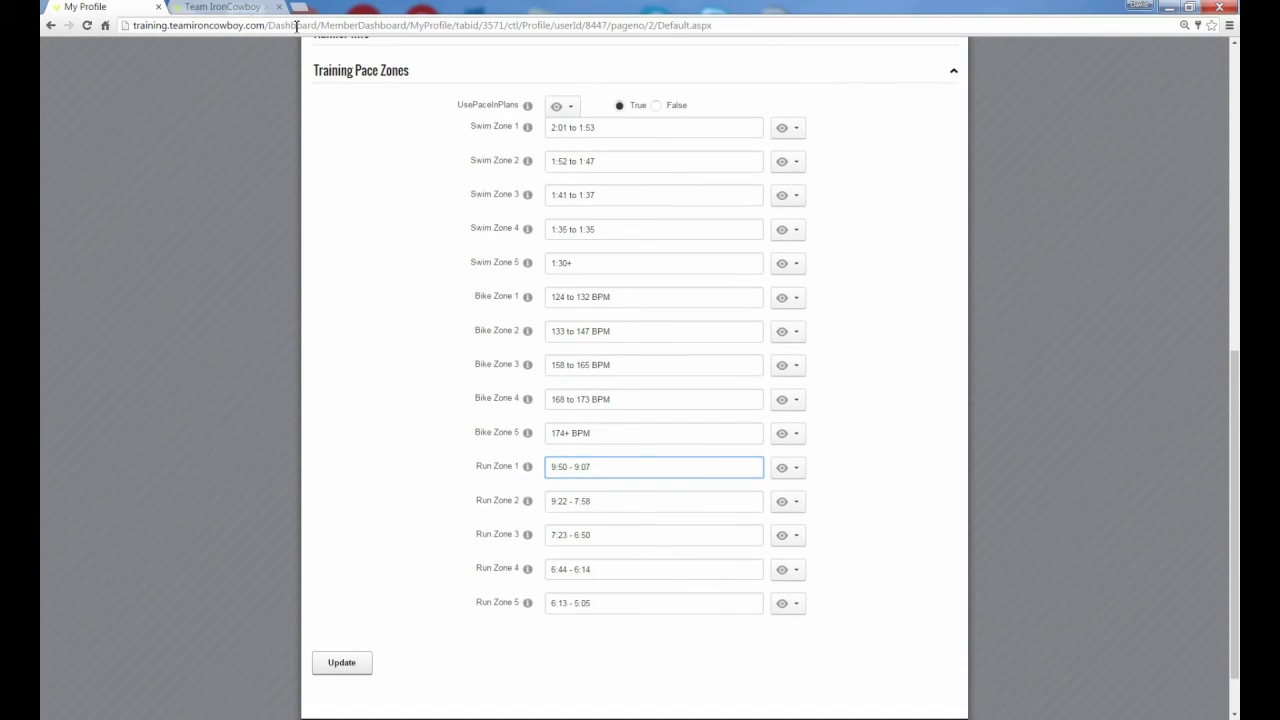
{"action": "left_click", "coordinate": [218, 8]}
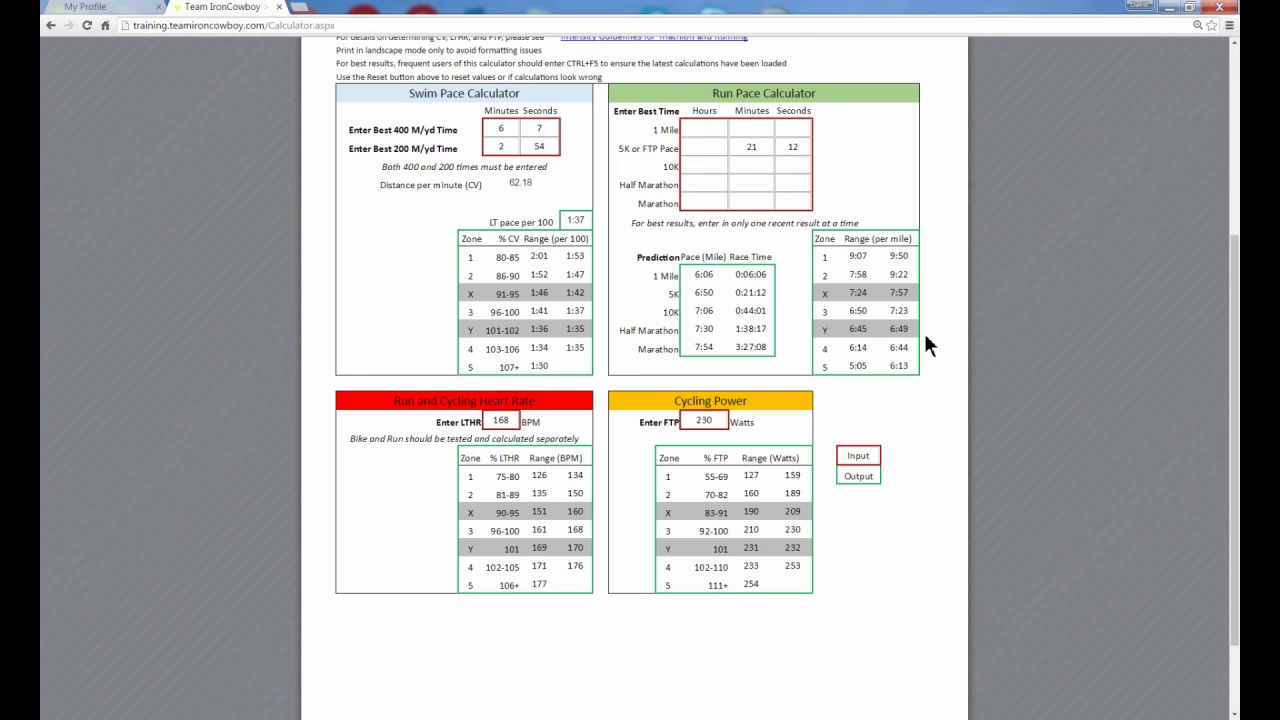
{"action": "left_click", "coordinate": [145, 7]}
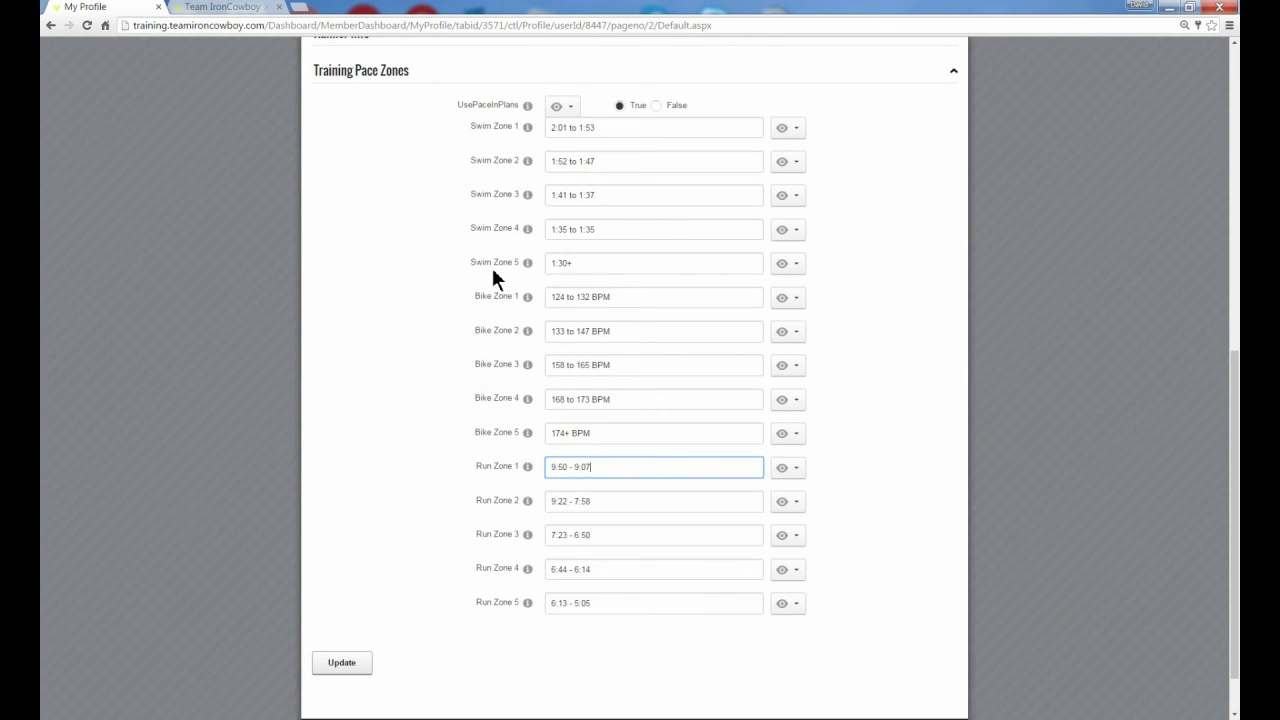
{"action": "left_click", "coordinate": [218, 10]}
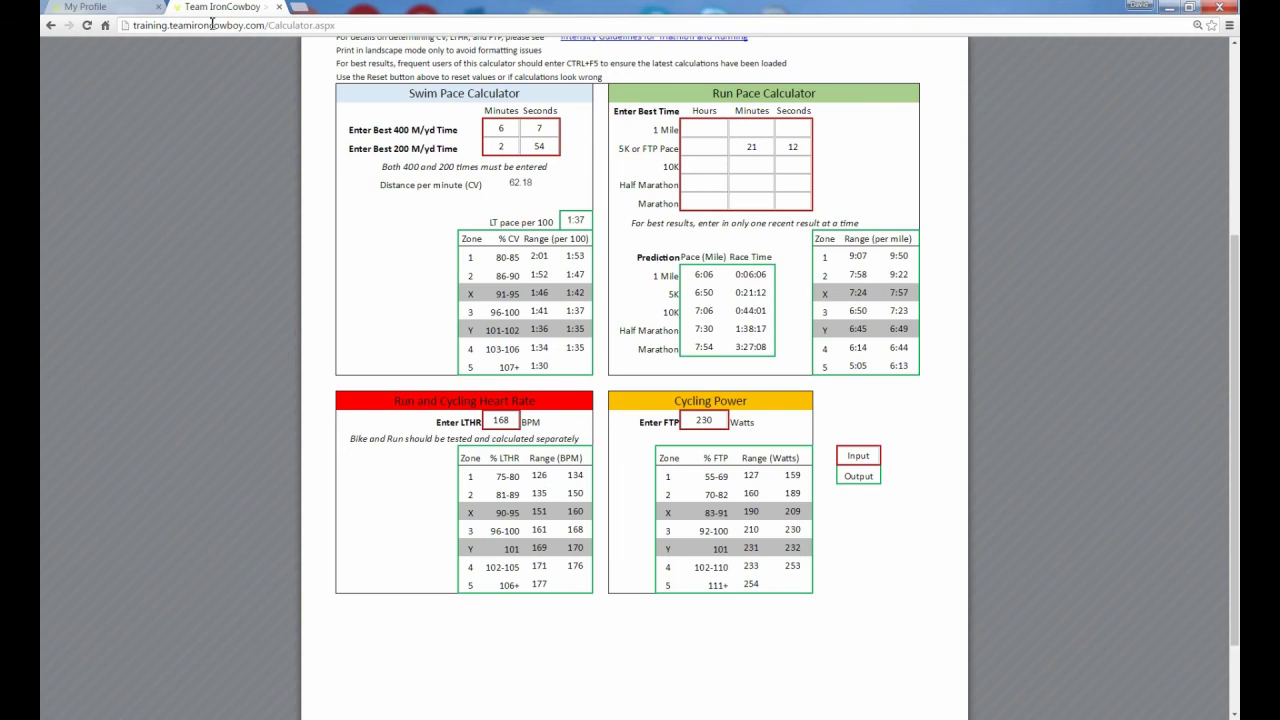
{"action": "left_click", "coordinate": [95, 8]}
{"action": "key", "text": "F5"}
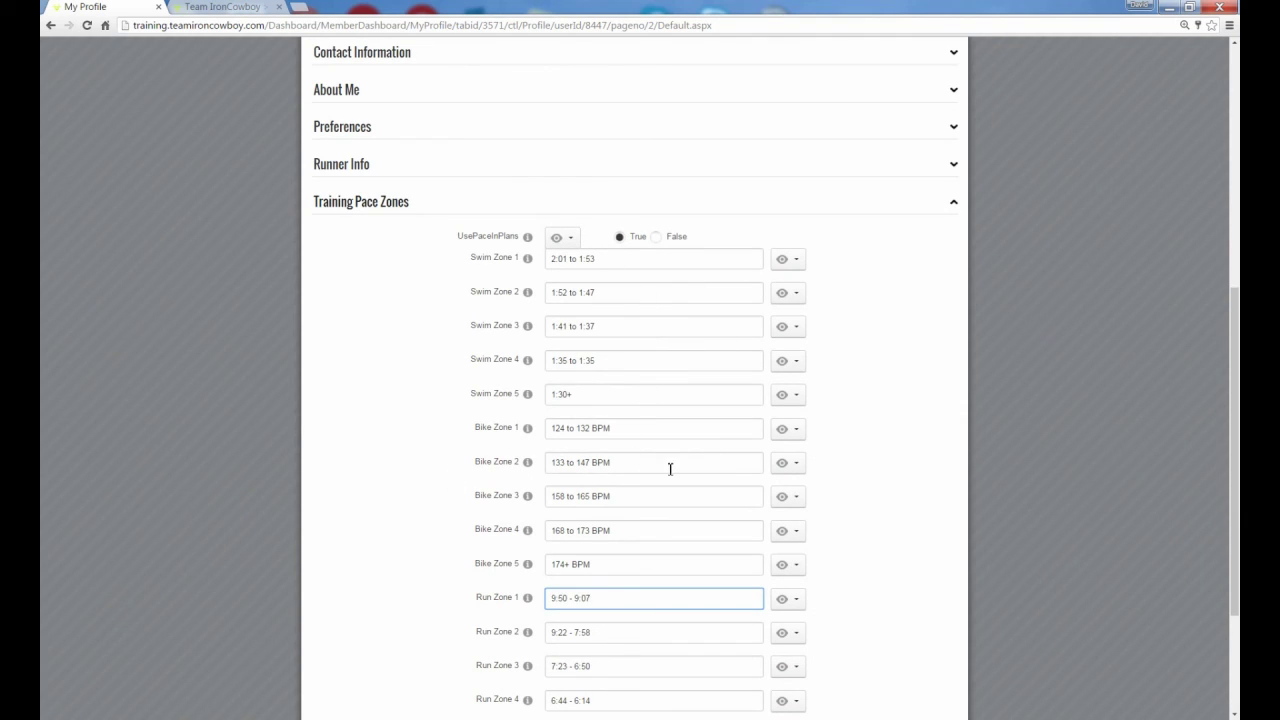
Set UsePaceInPlans to False in the profile's Training Pace Zones and save the profile
{"action": "scroll", "coordinate": [445, 428], "scroll_direction": "down", "scroll_amount": 2}
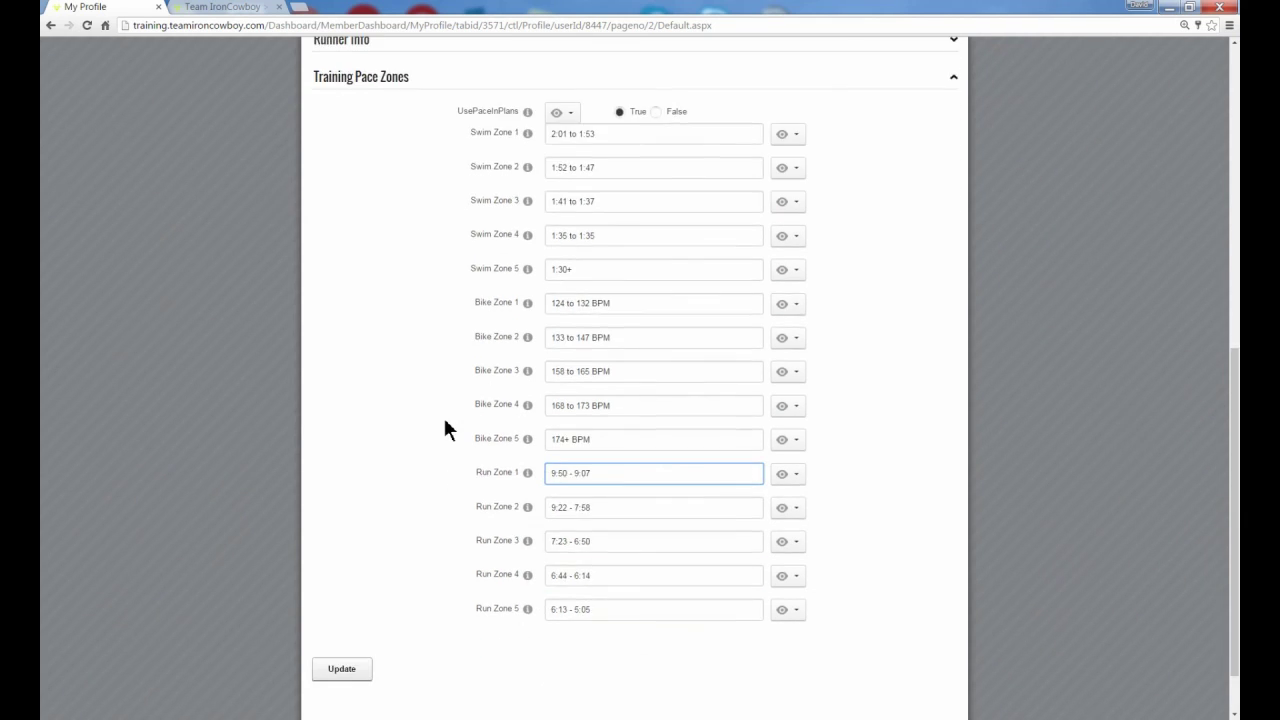
{"action": "scroll", "coordinate": [431, 432], "scroll_direction": "up", "scroll_amount": 1}
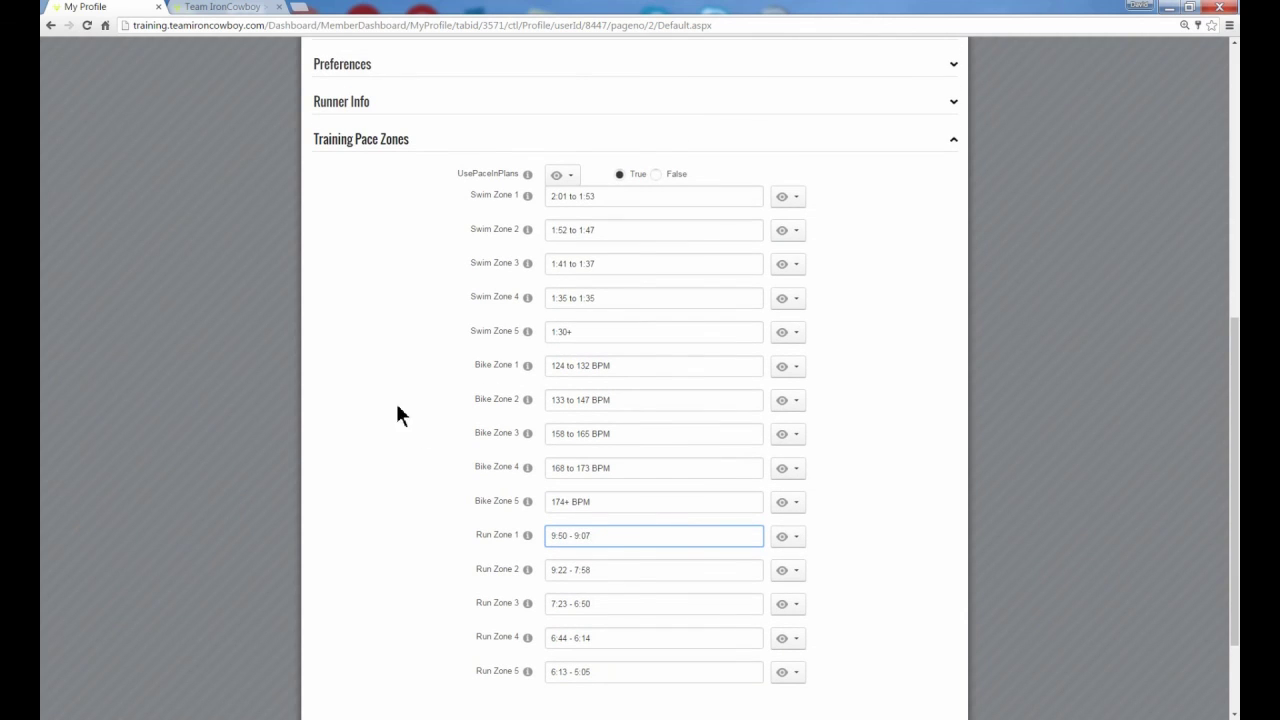
{"action": "left_click", "coordinate": [658, 174]}
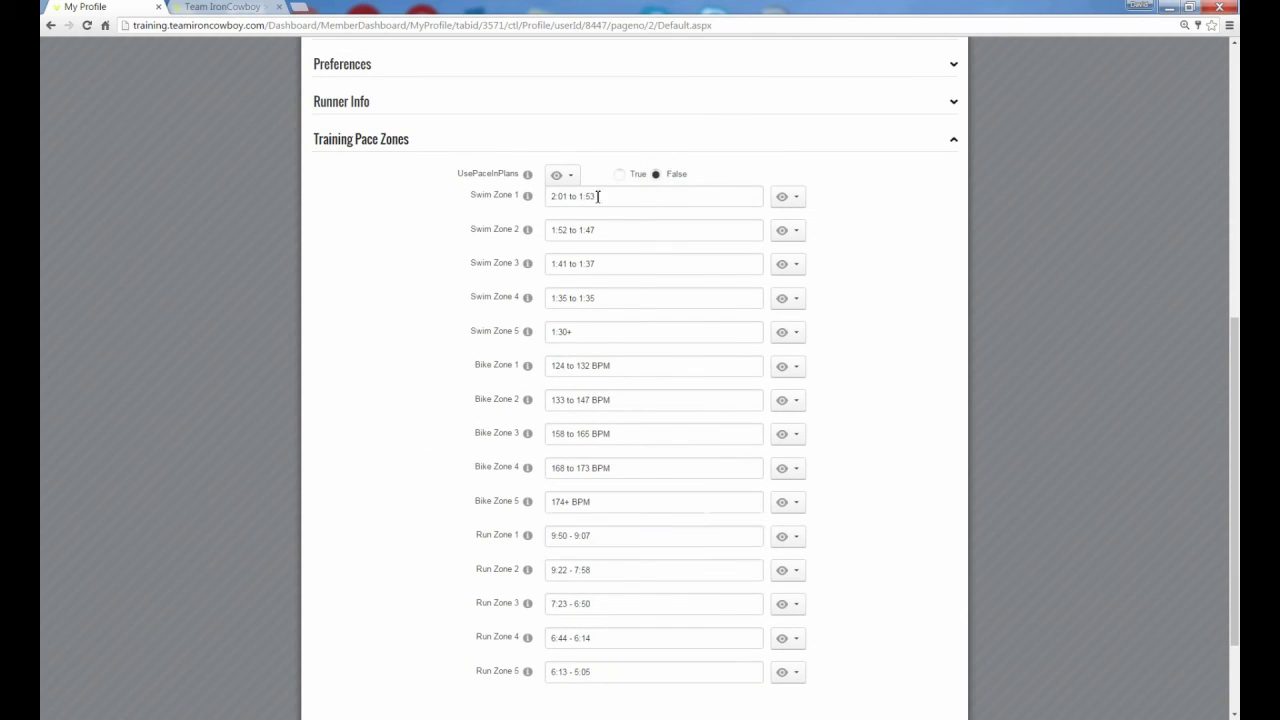
{"action": "scroll", "coordinate": [586, 403], "scroll_direction": "down", "scroll_amount": 2}
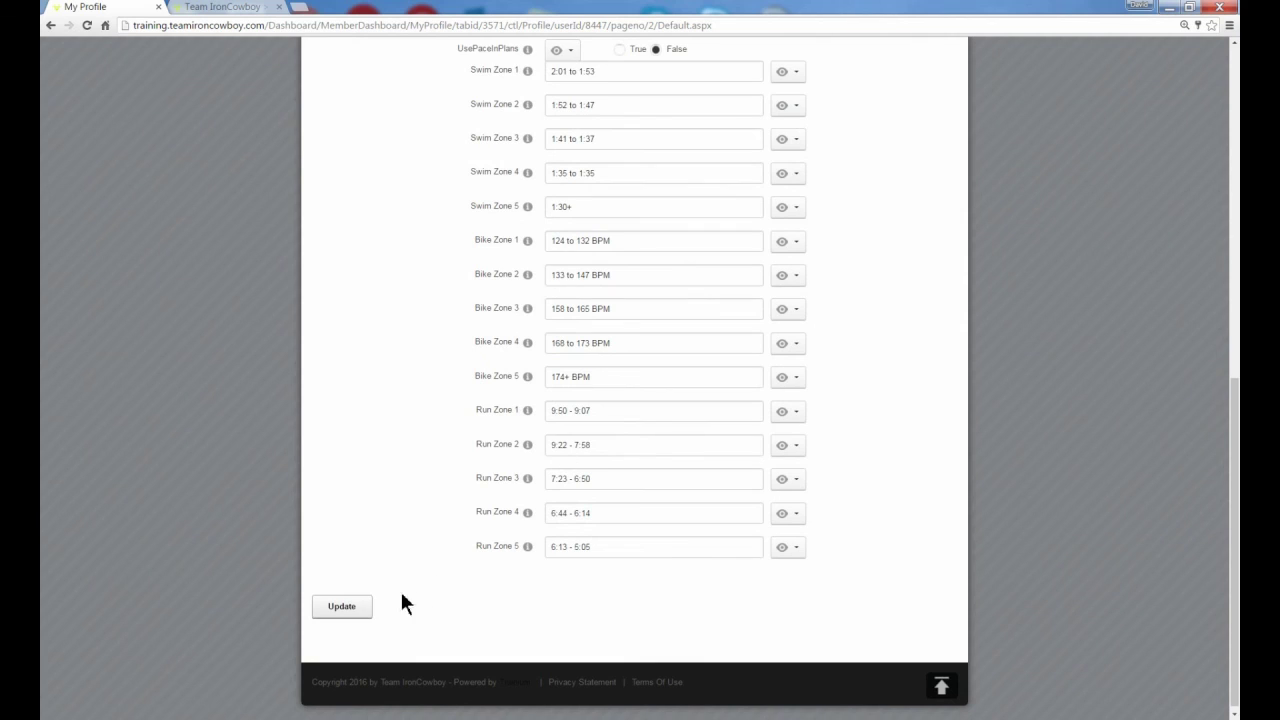
{"action": "left_click", "coordinate": [350, 607]}
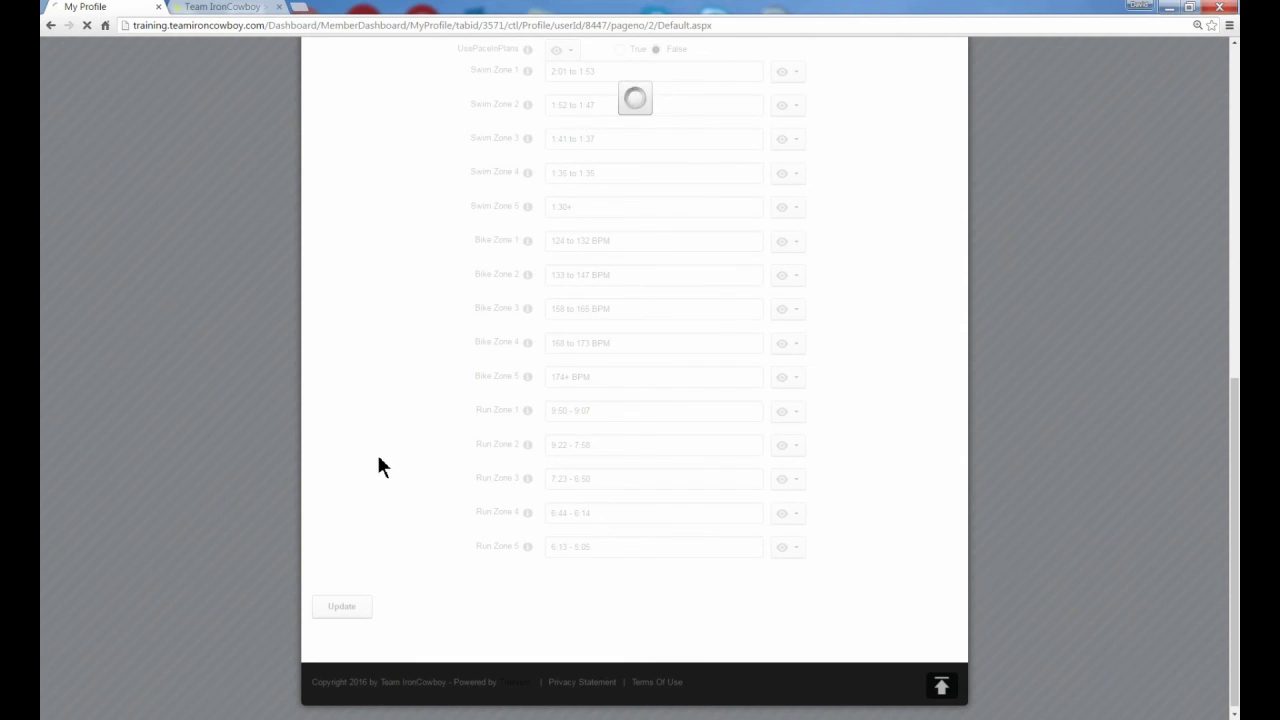
Check the workouts in the training plan, and save the athlete's profile with UsePaceInPlans set to True in the Training Pace Zones
{"action": "left_click", "coordinate": [418, 165]}
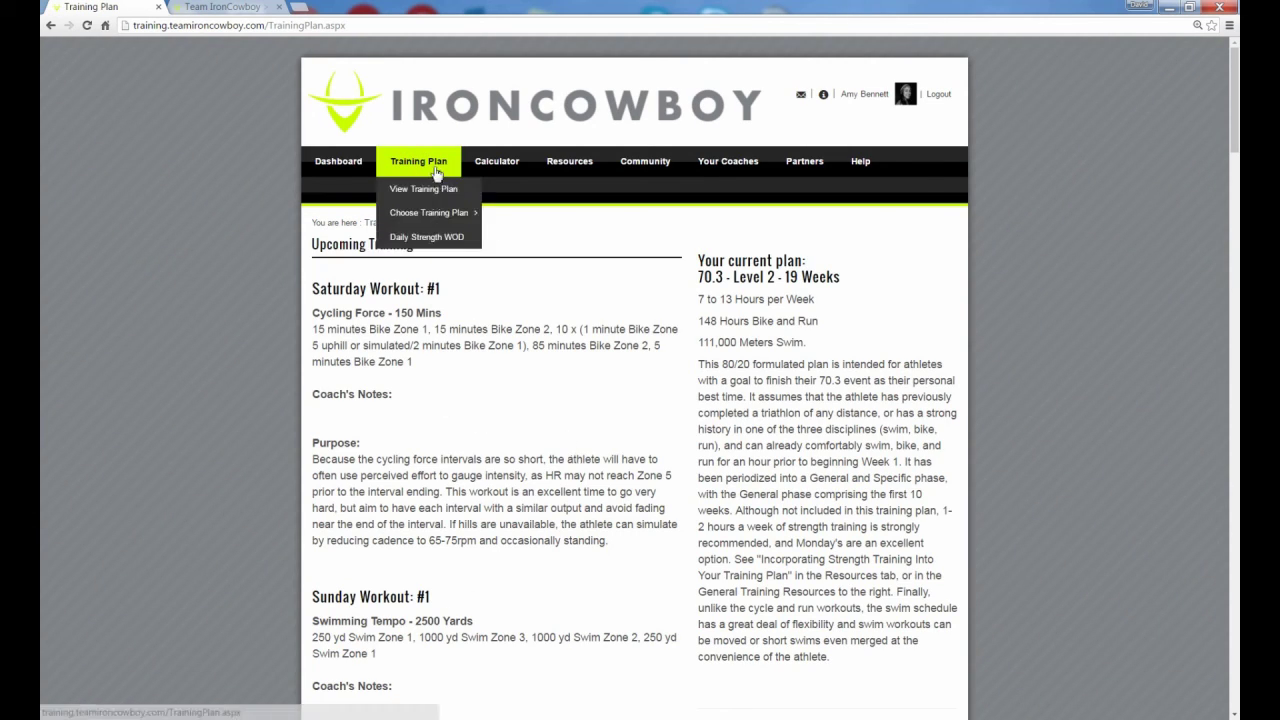
{"action": "left_click", "coordinate": [862, 94]}
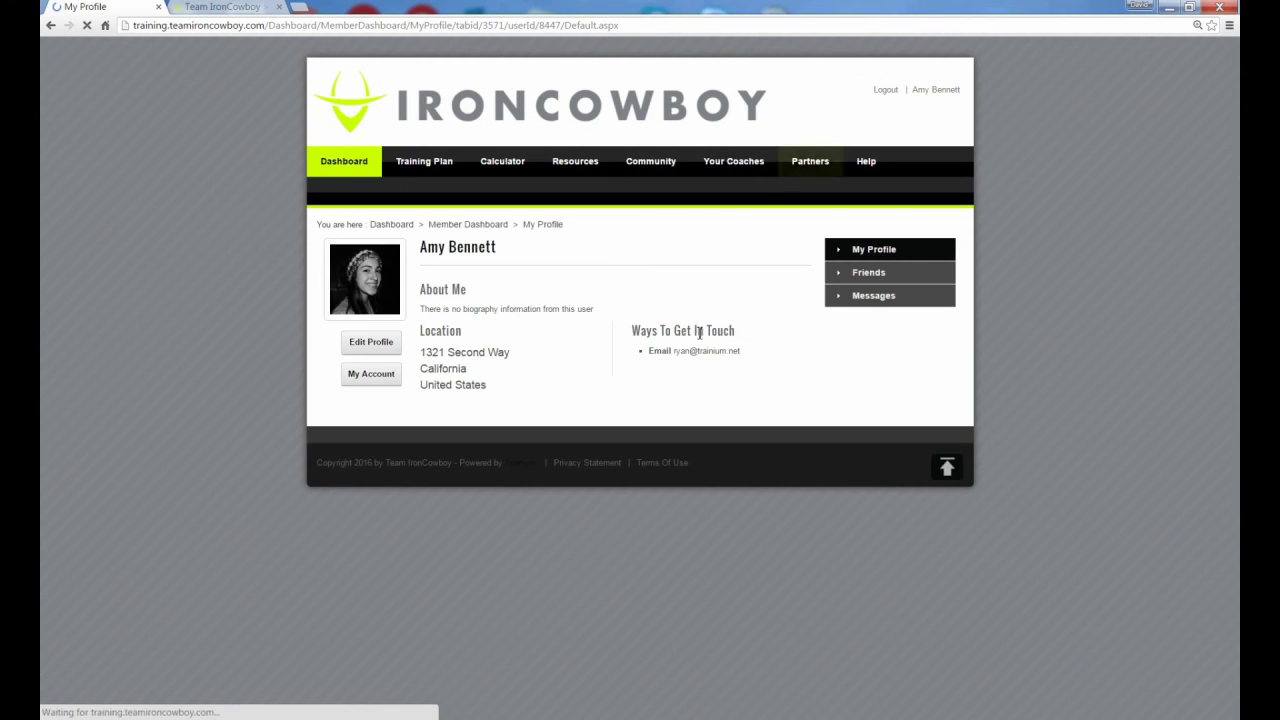
{"action": "left_click", "coordinate": [389, 354]}
{"action": "scroll", "coordinate": [625, 460], "scroll_direction": "down", "scroll_amount": 6}
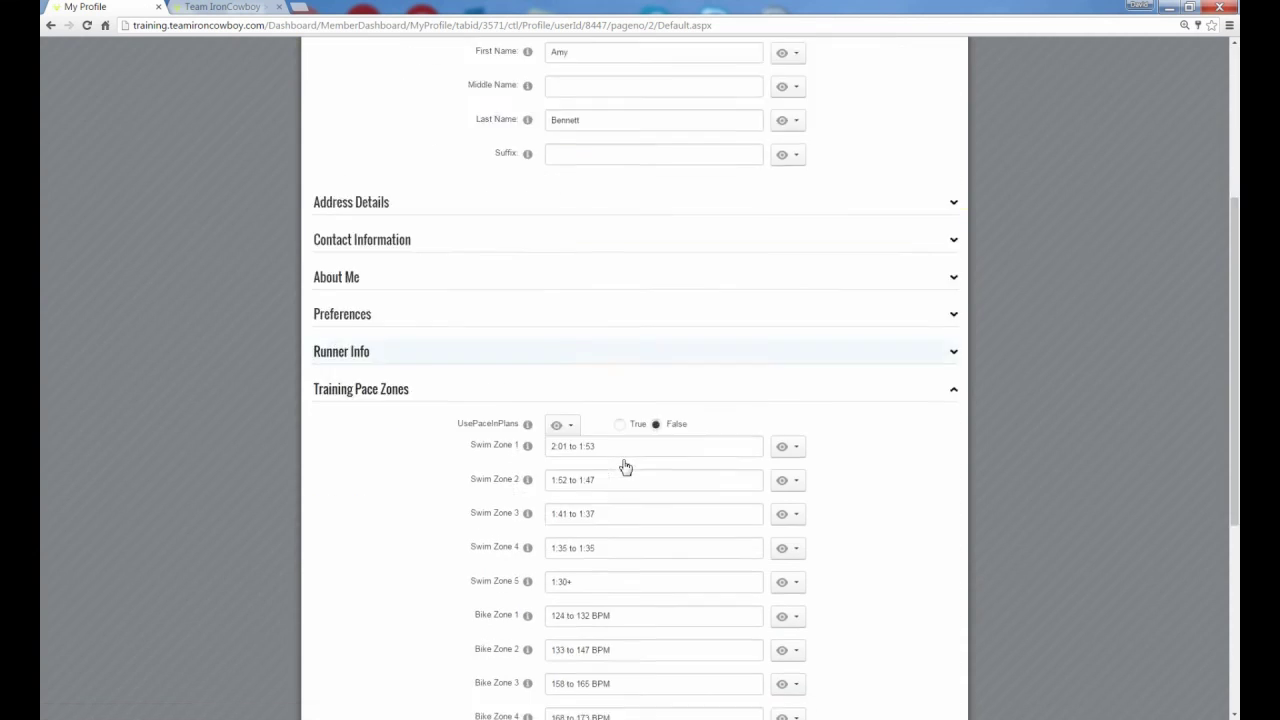
{"action": "left_click", "coordinate": [620, 174]}
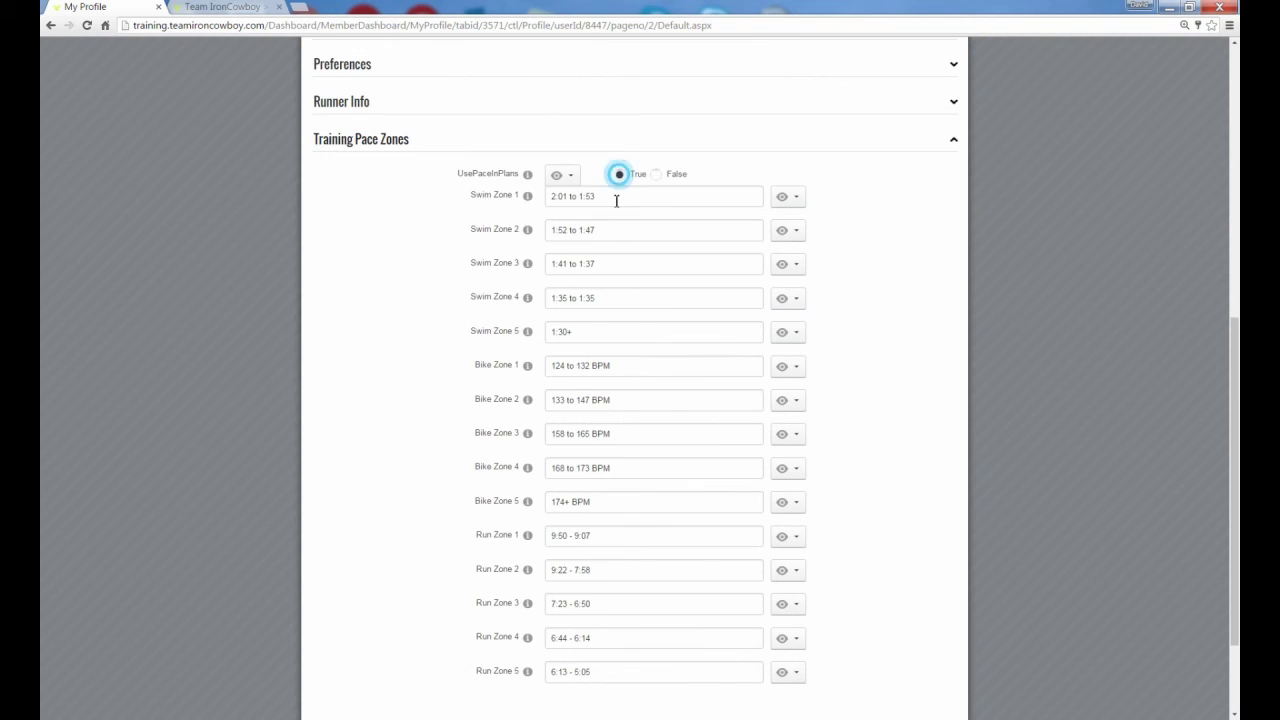
{"action": "scroll", "coordinate": [583, 449], "scroll_direction": "down", "scroll_amount": 3}
{"action": "left_click", "coordinate": [341, 600]}
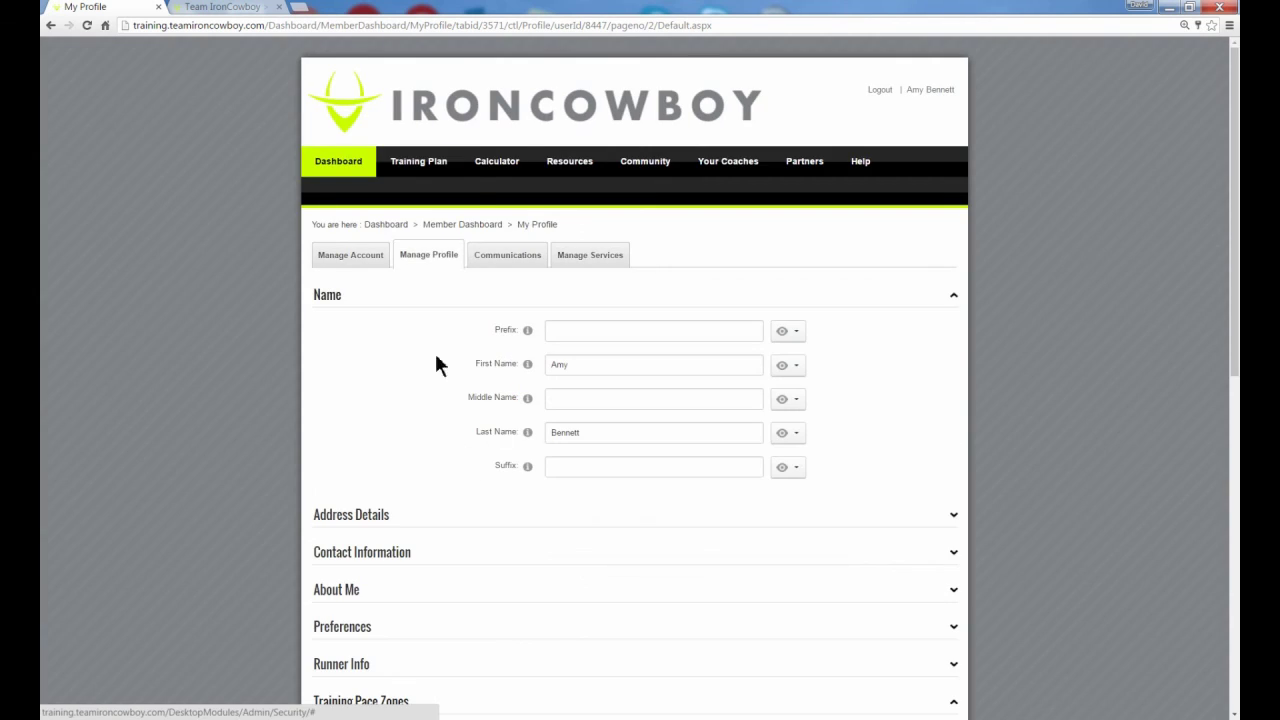
Reopen the training plan and review the bike and swim zone ranges in the upcoming Saturday and Sunday workouts
{"action": "left_click", "coordinate": [418, 160]}
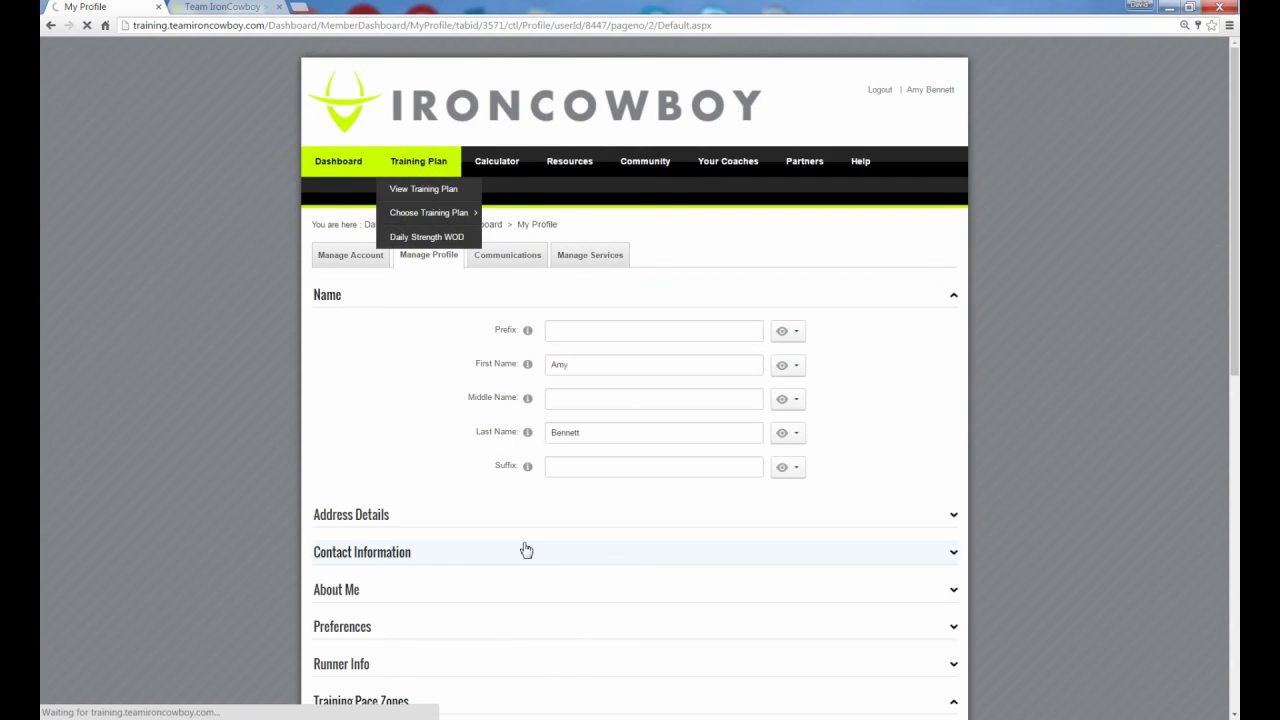
{"action": "scroll", "coordinate": [522, 545], "scroll_direction": "down", "scroll_amount": 10}
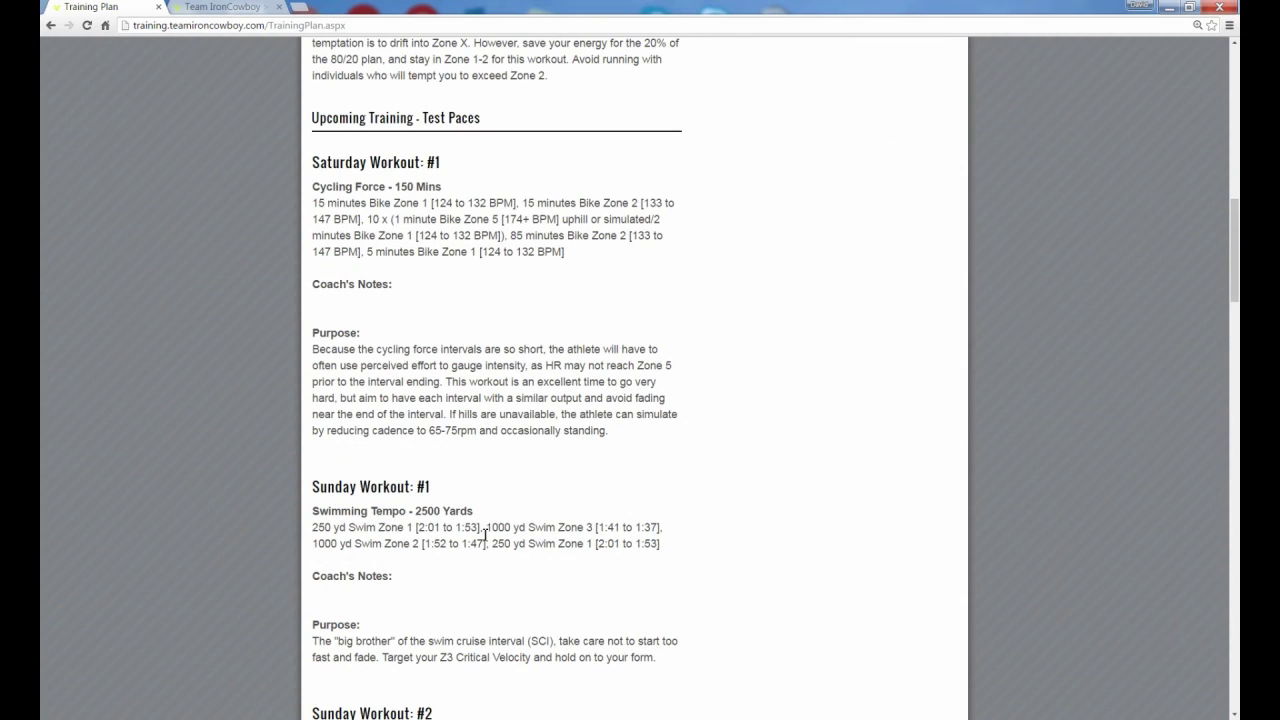
{"action": "scroll", "coordinate": [485, 535], "scroll_direction": "up", "scroll_amount": 10}
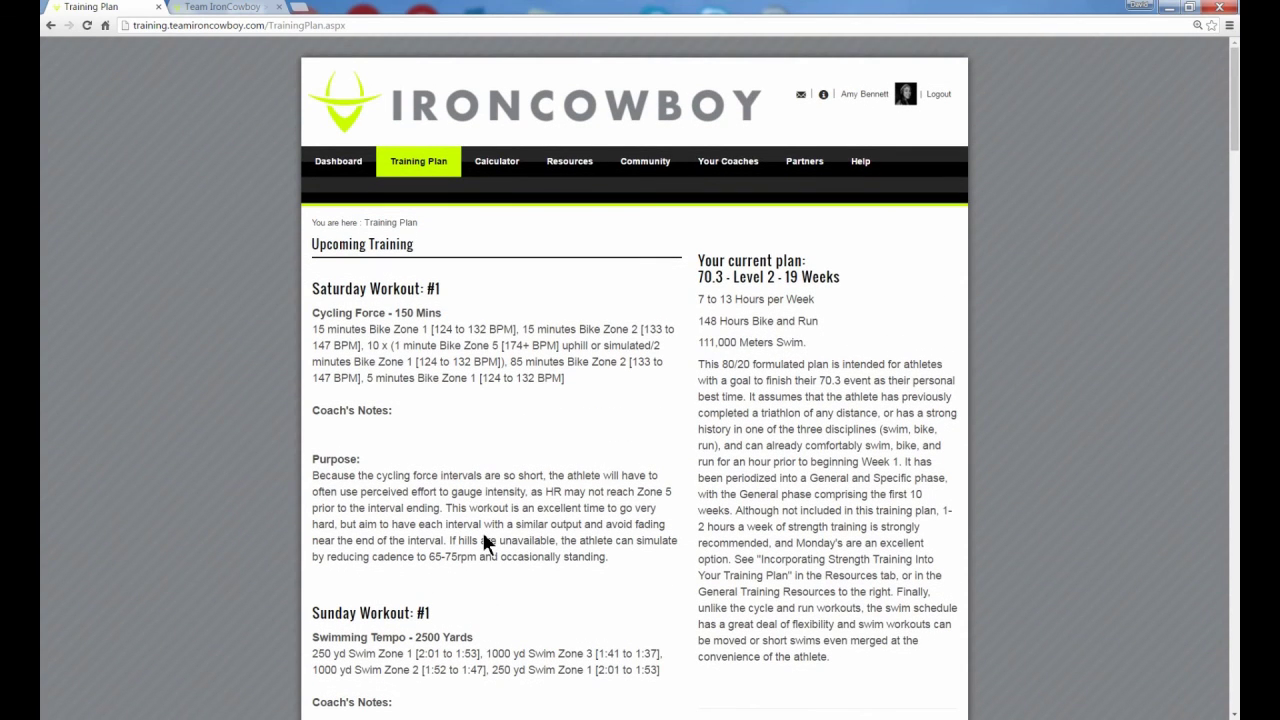